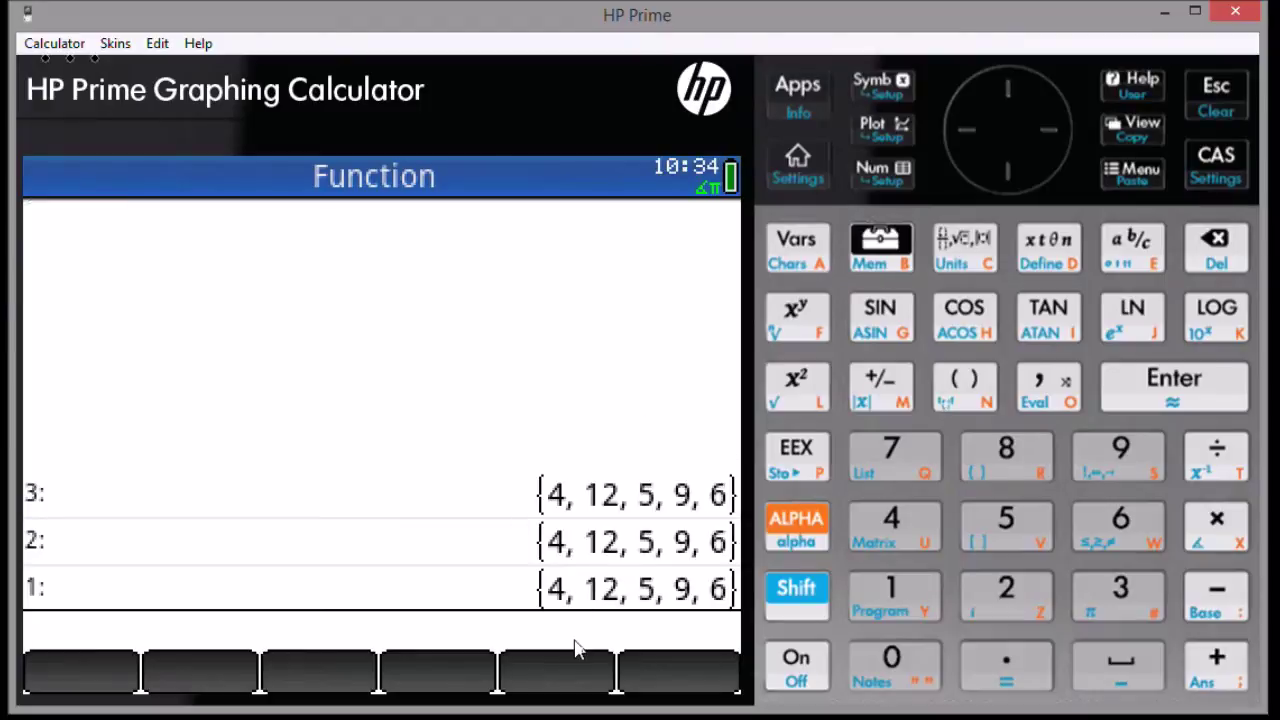
Apply MAX to the list {4, 12, 5, 9, 6}, giving 12
left_click(870, 250)
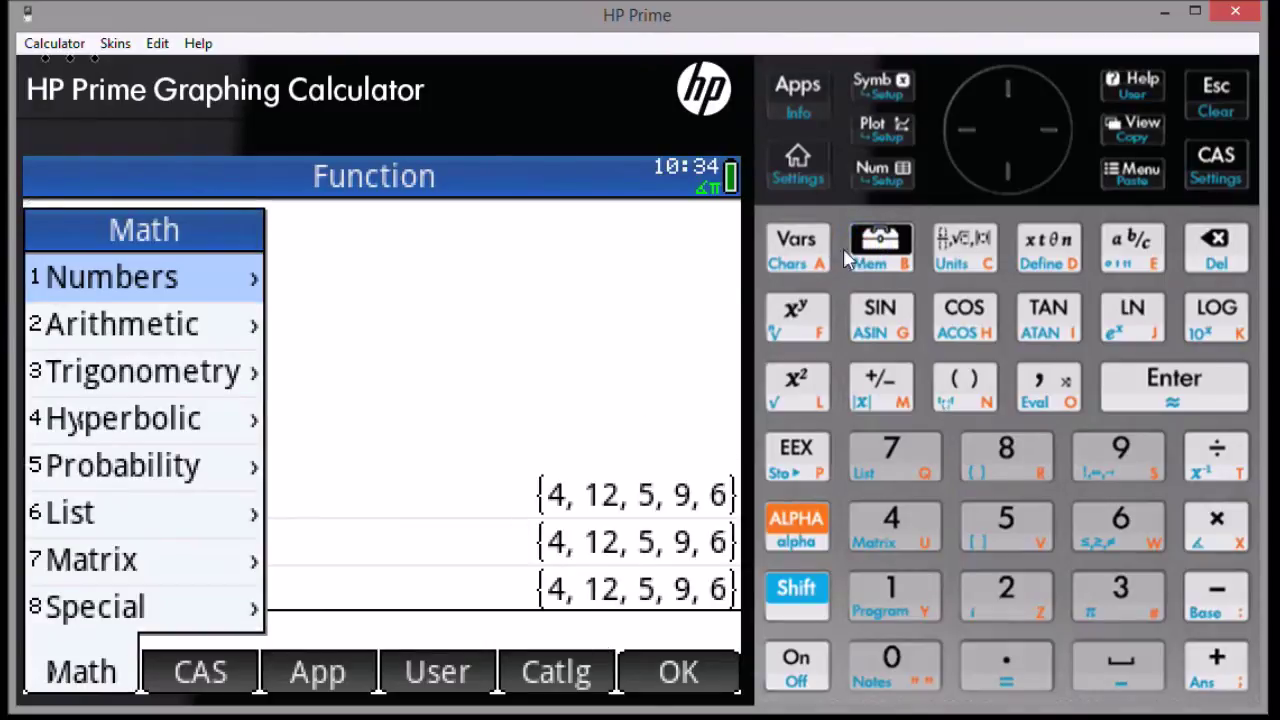
left_click(110, 336)
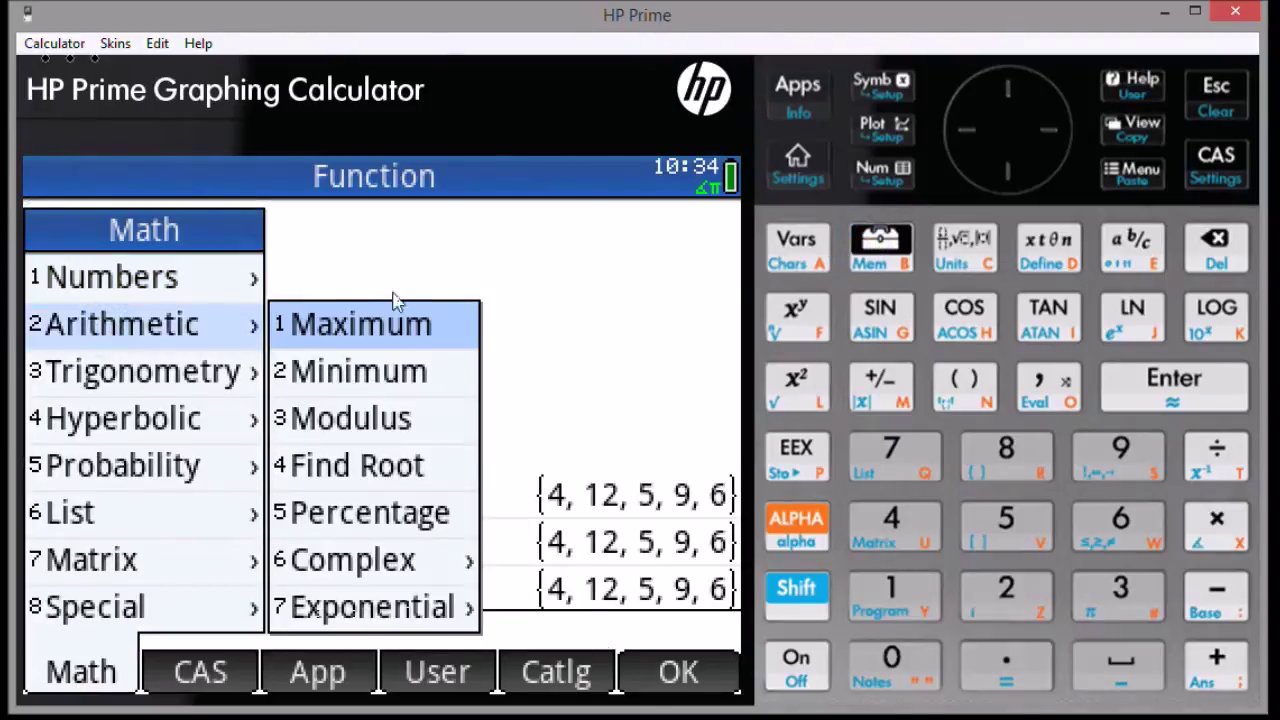
left_click(385, 325)
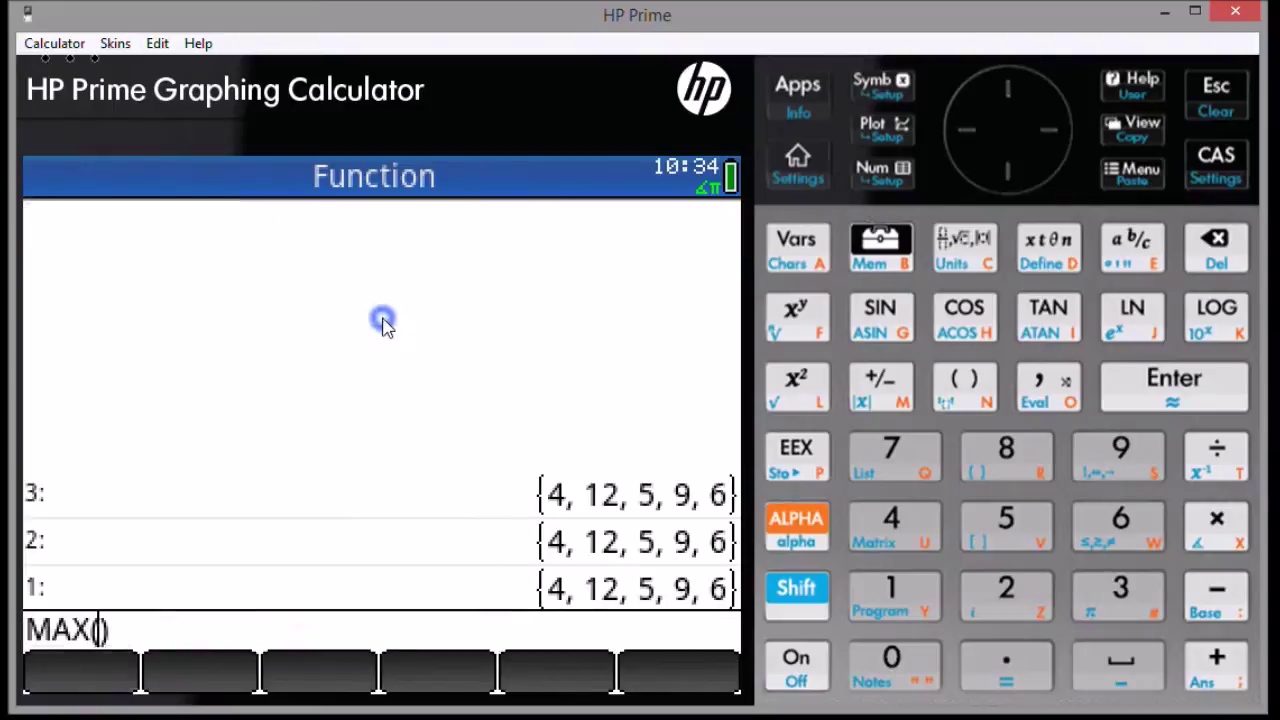
left_click(911, 610)
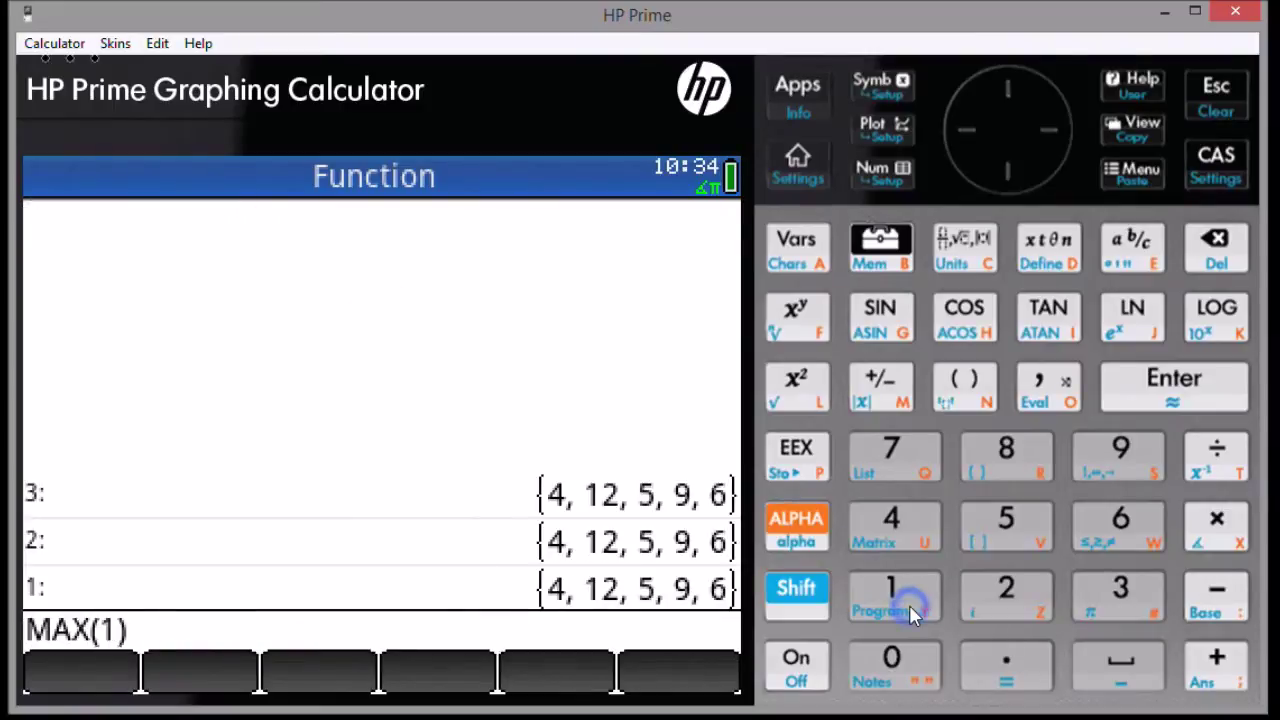
left_click(1152, 397)
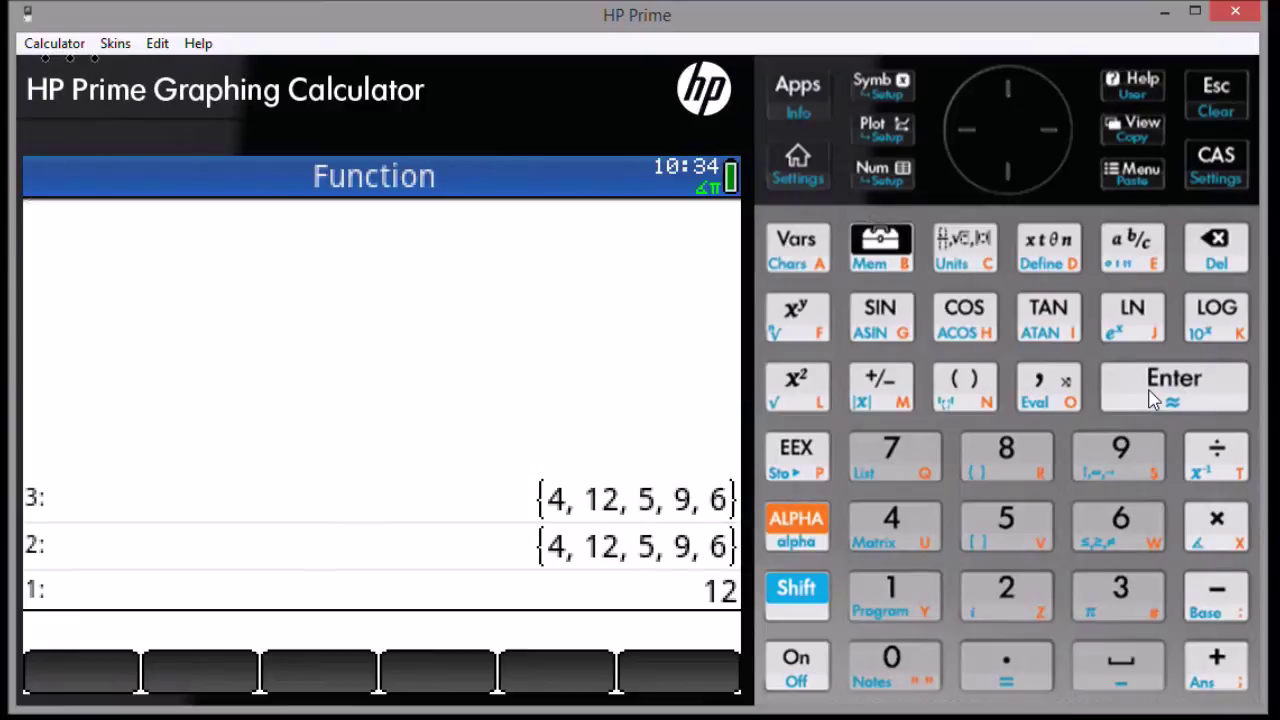
Swap the list back to level 1 and apply MIN to it, giving 4
left_click(1045, 400)
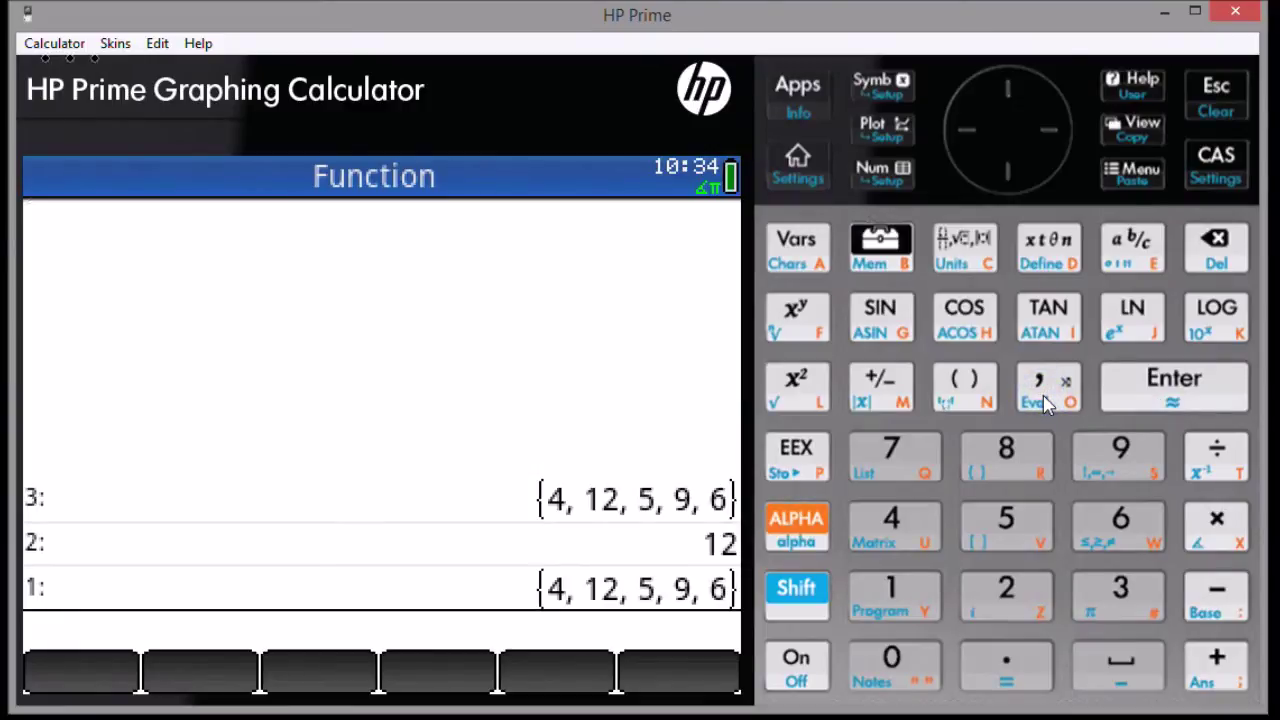
left_click(880, 245)
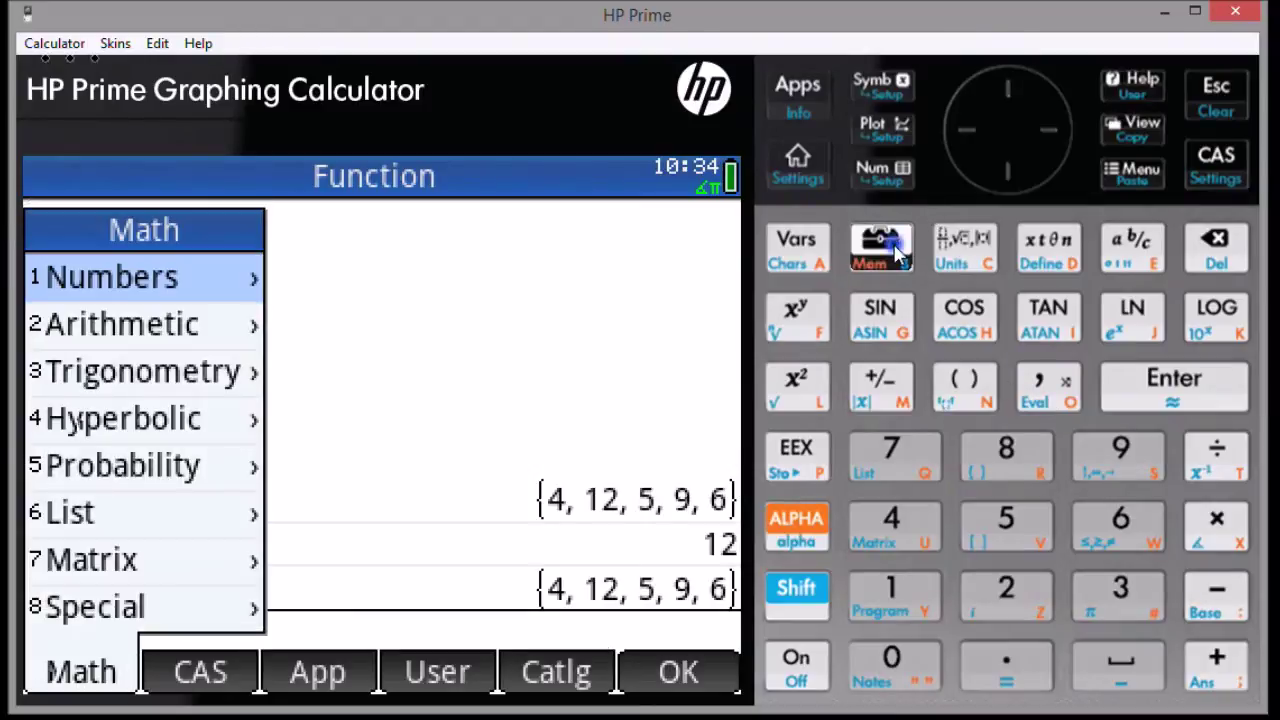
left_click(126, 323)
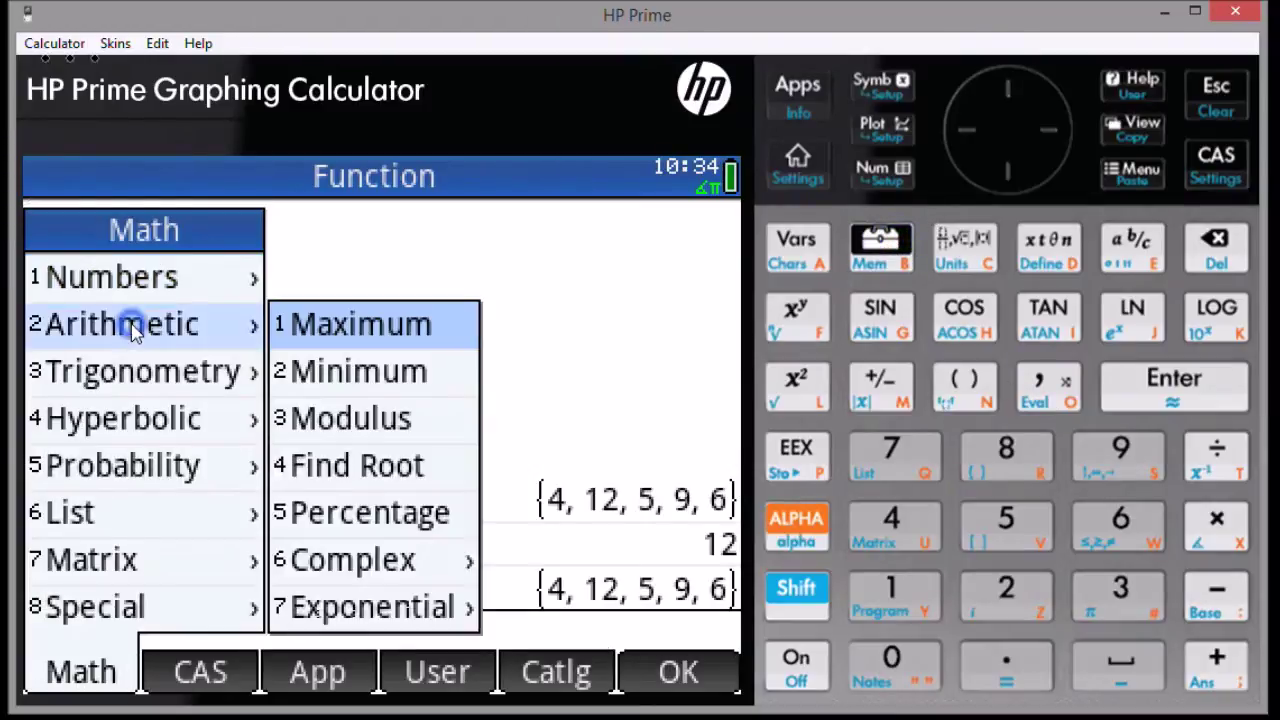
left_click(398, 368)
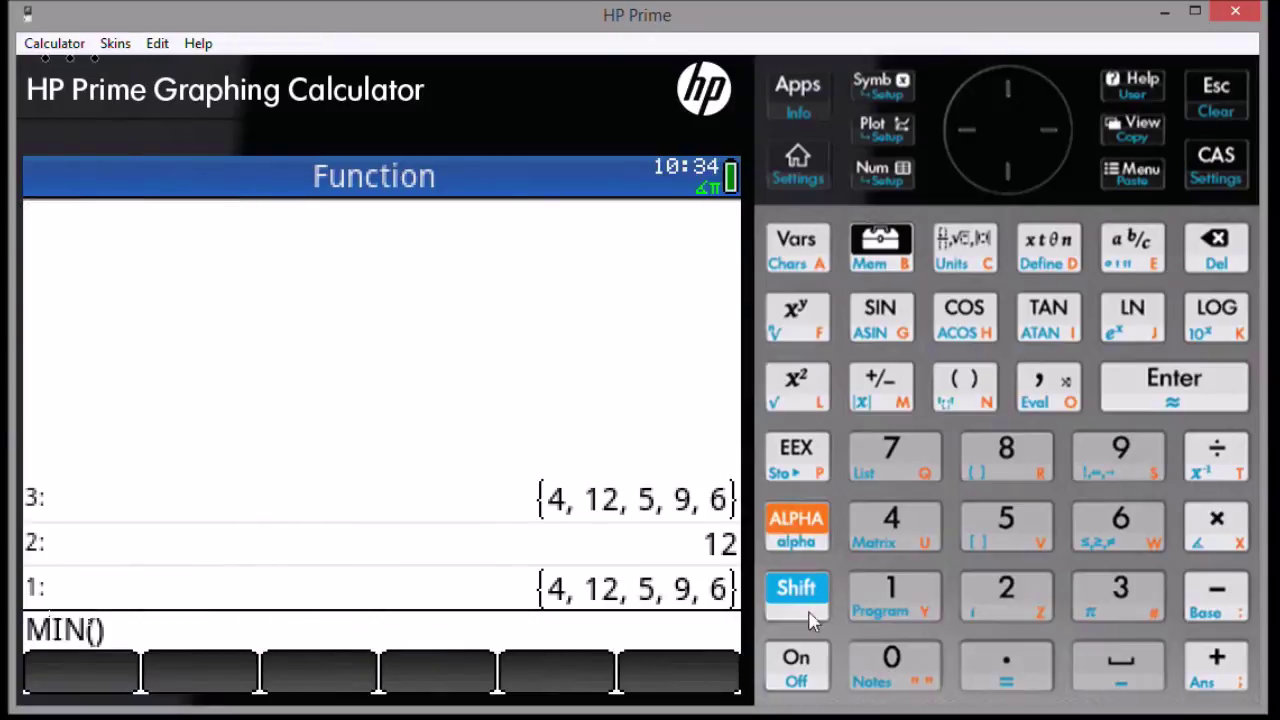
left_click(866, 600)
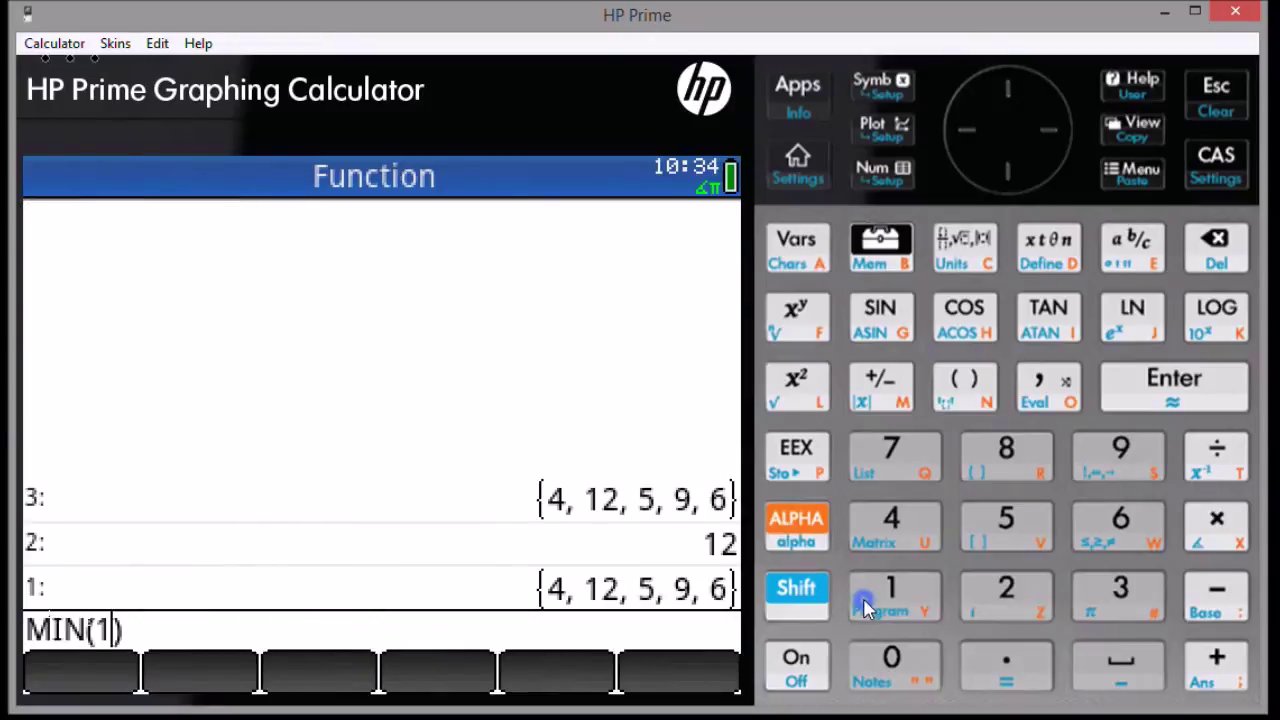
left_click(1174, 390)
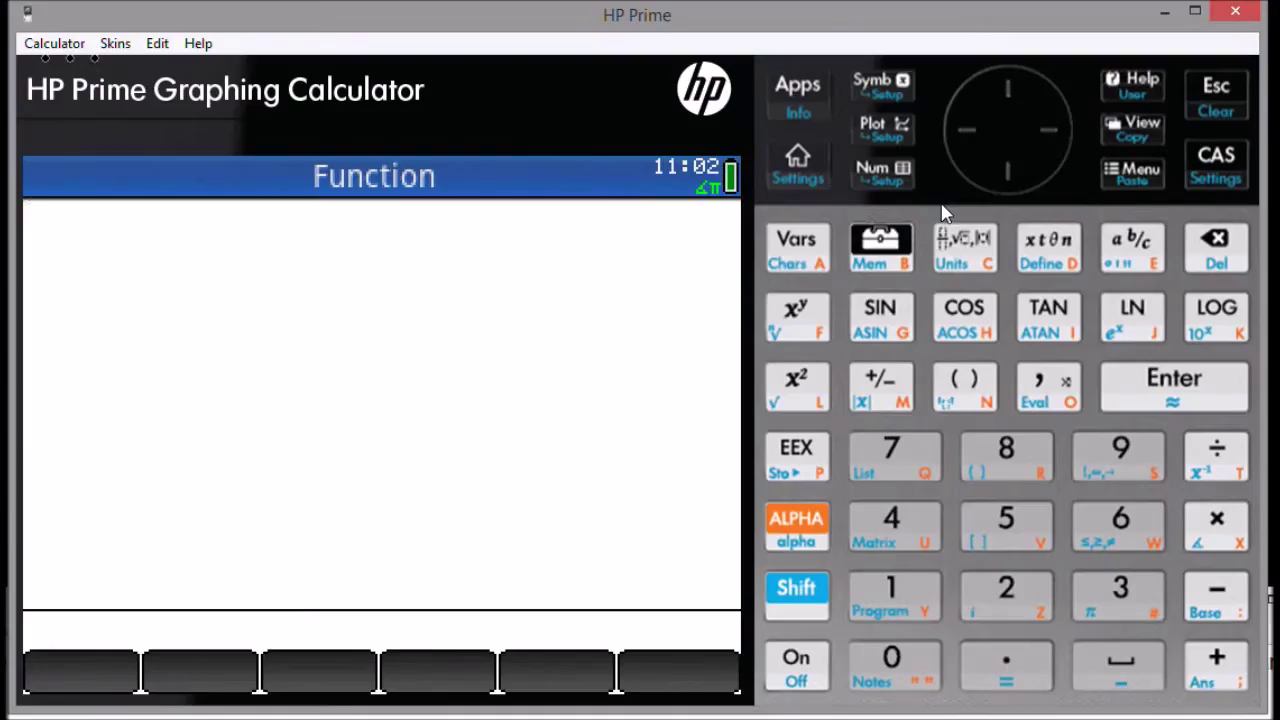
Push 76 and factor it with CAS ifactor, giving 2^2*19
left_click(886, 472)
left_click(1102, 537)
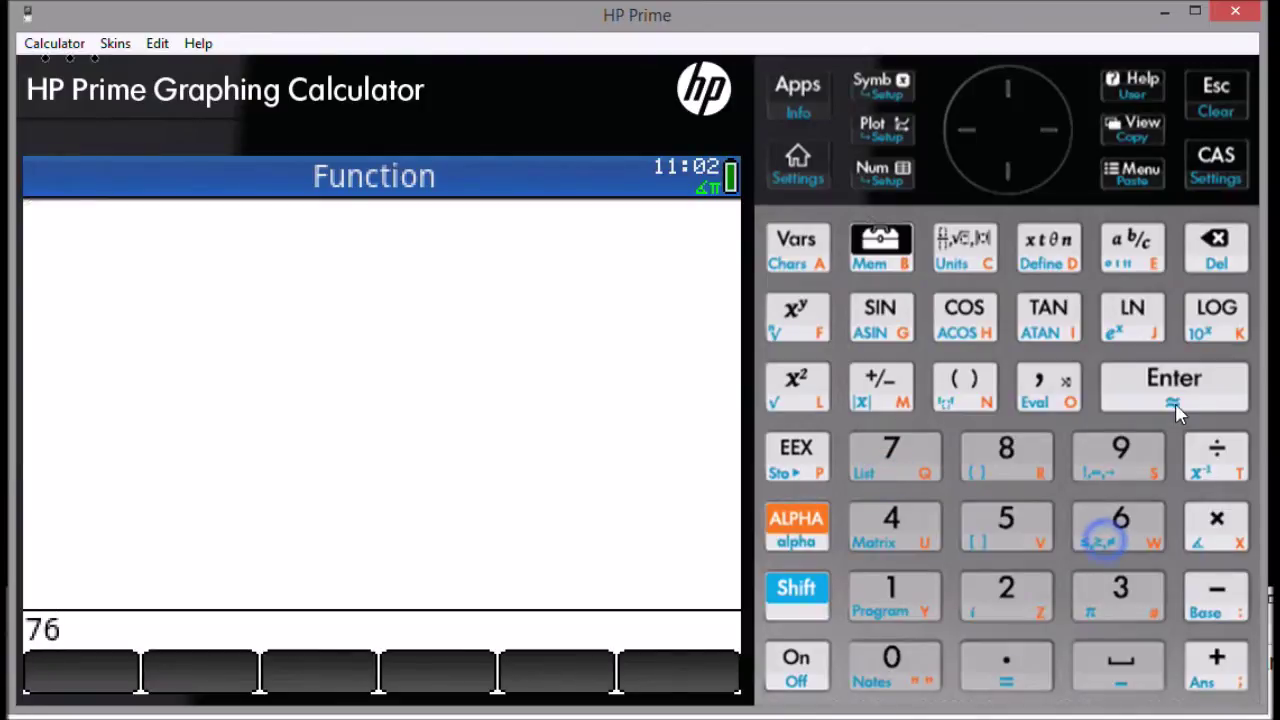
left_click(1174, 400)
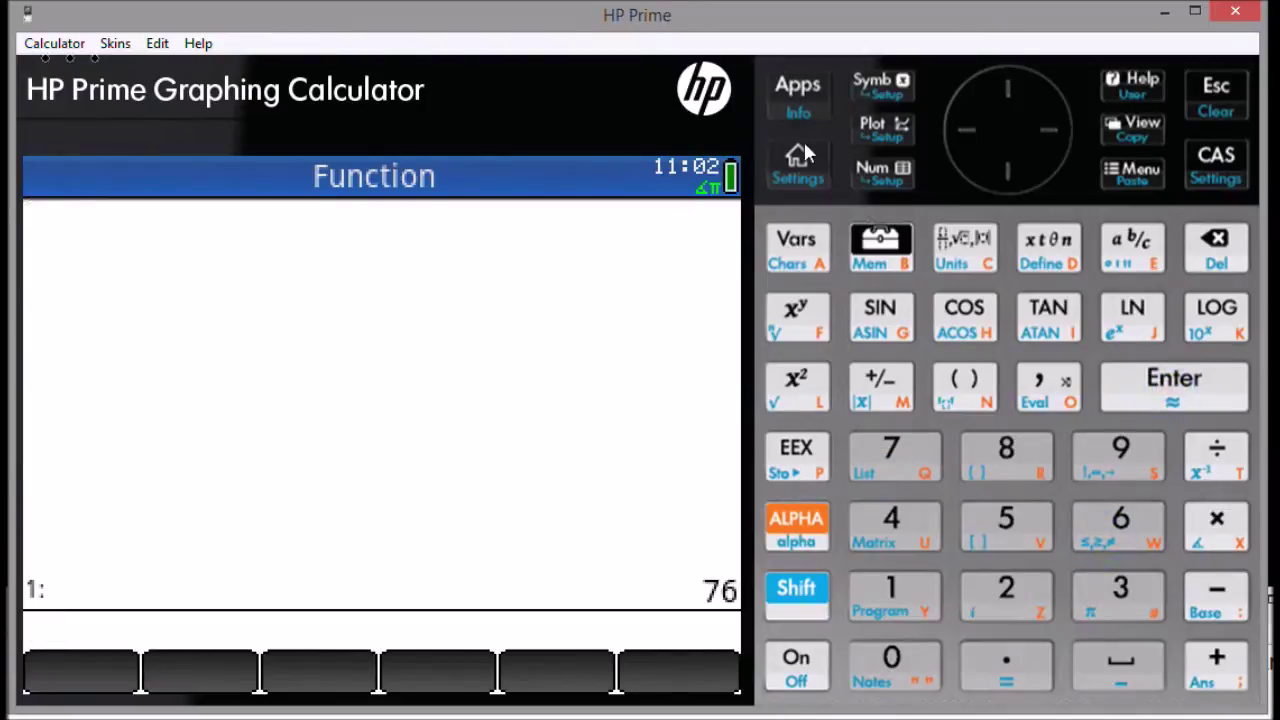
left_click(878, 246)
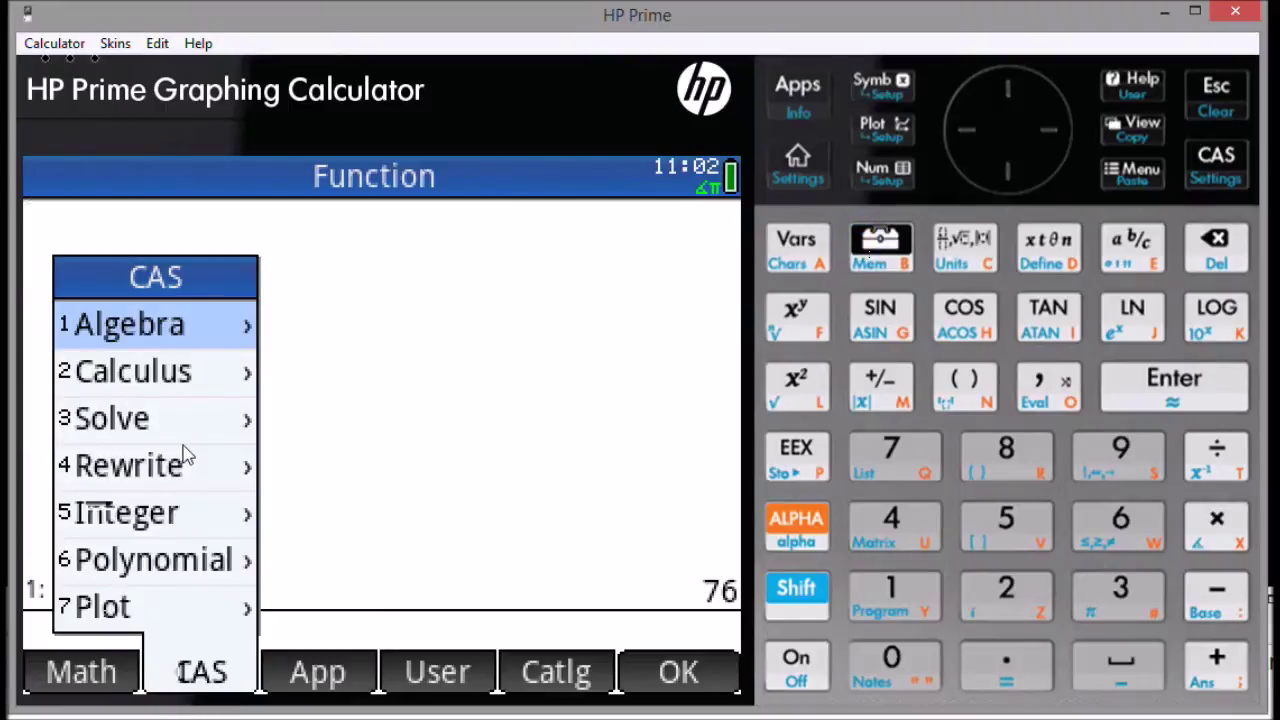
left_click(178, 518)
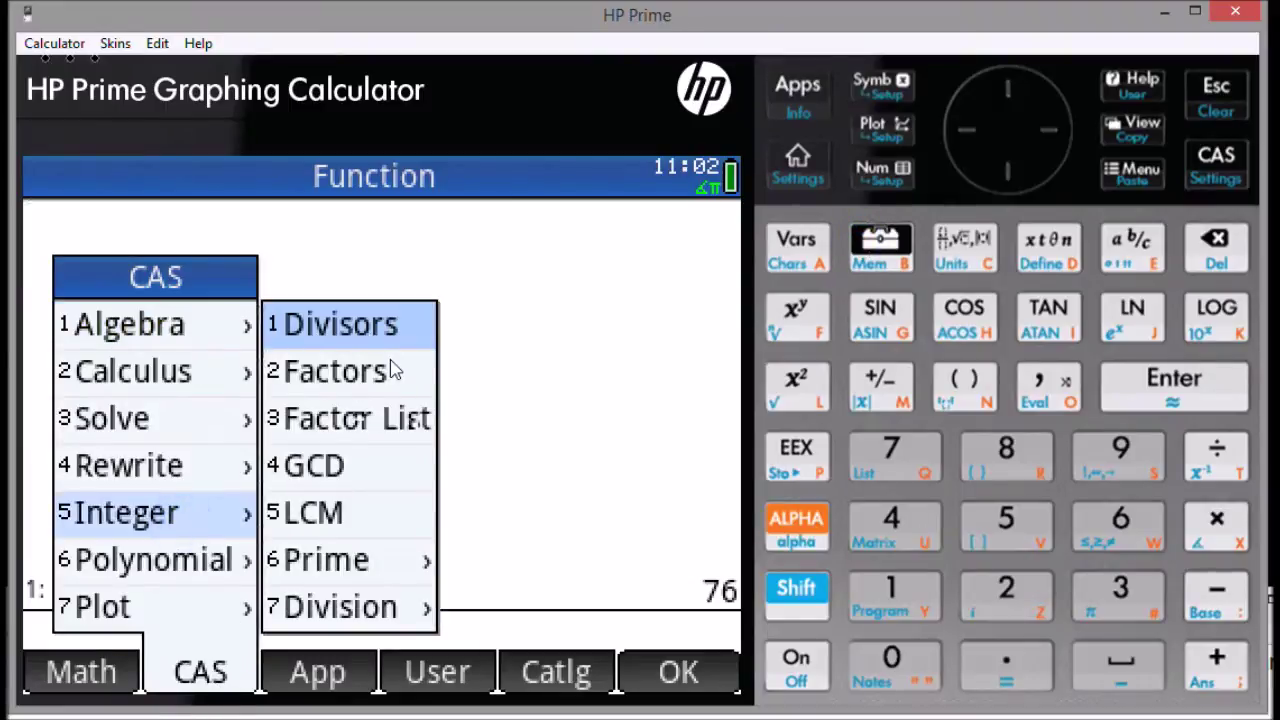
left_click(400, 388)
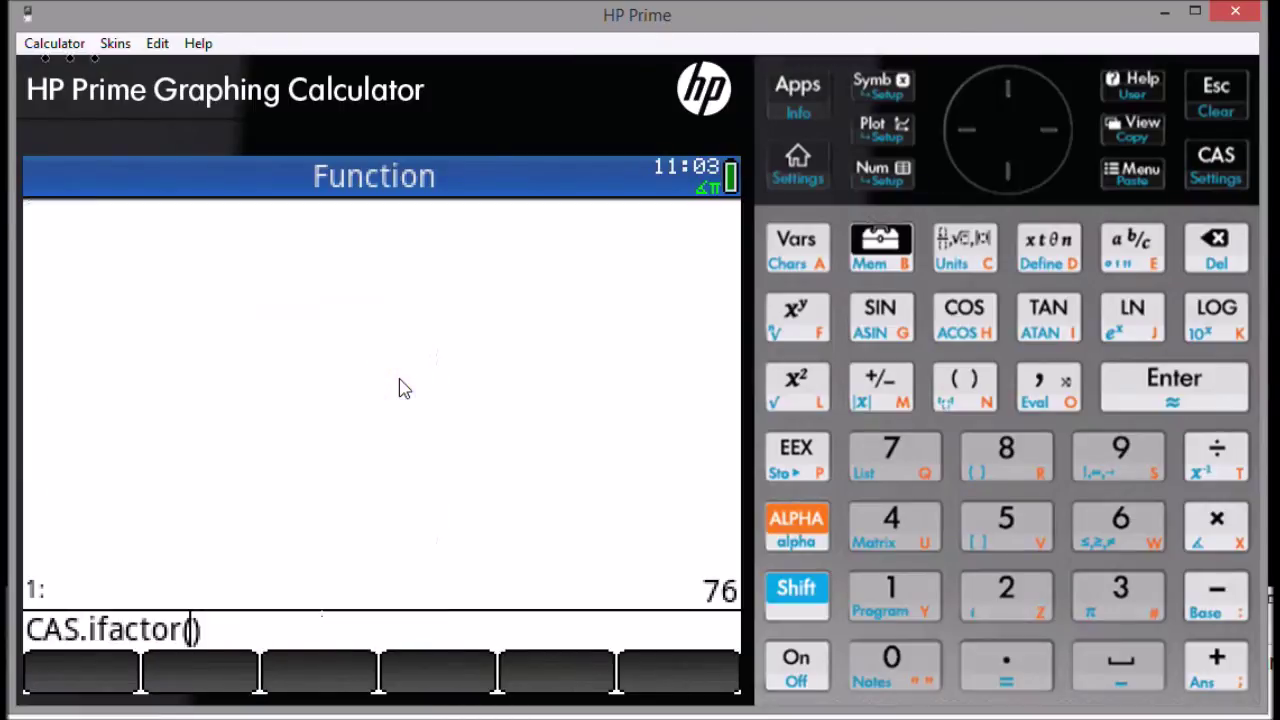
left_click(864, 604)
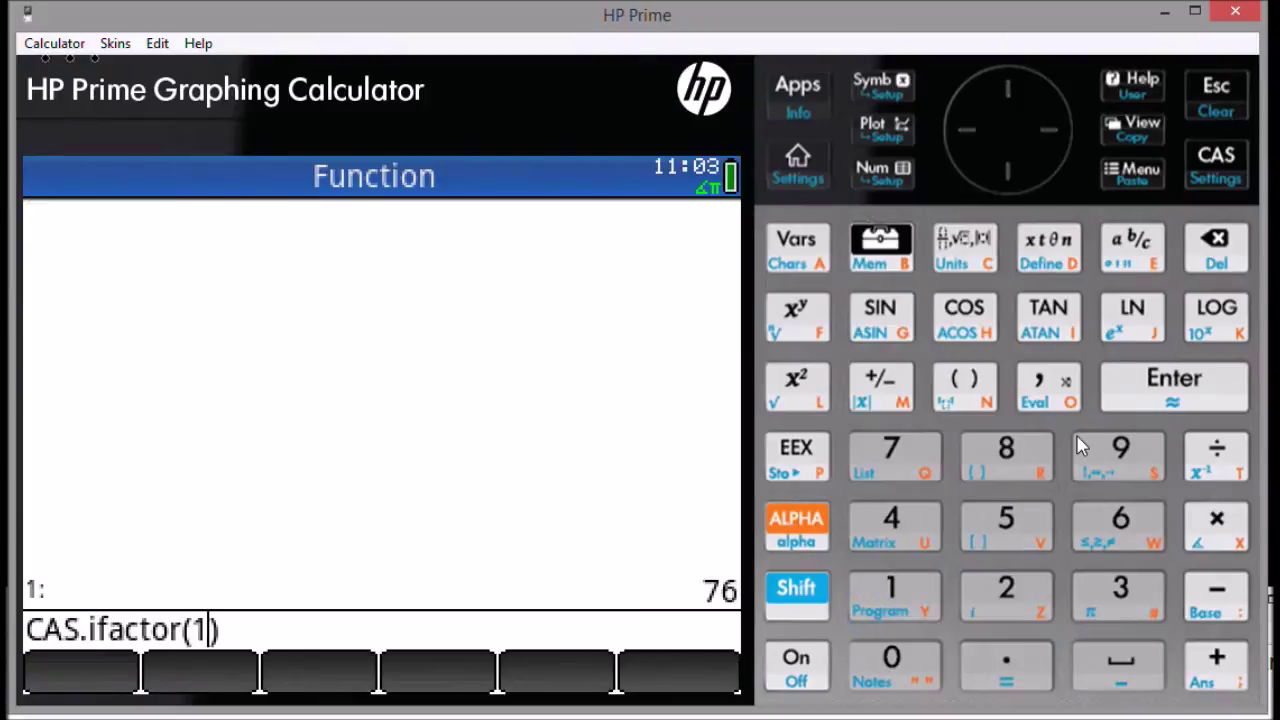
left_click(1135, 390)
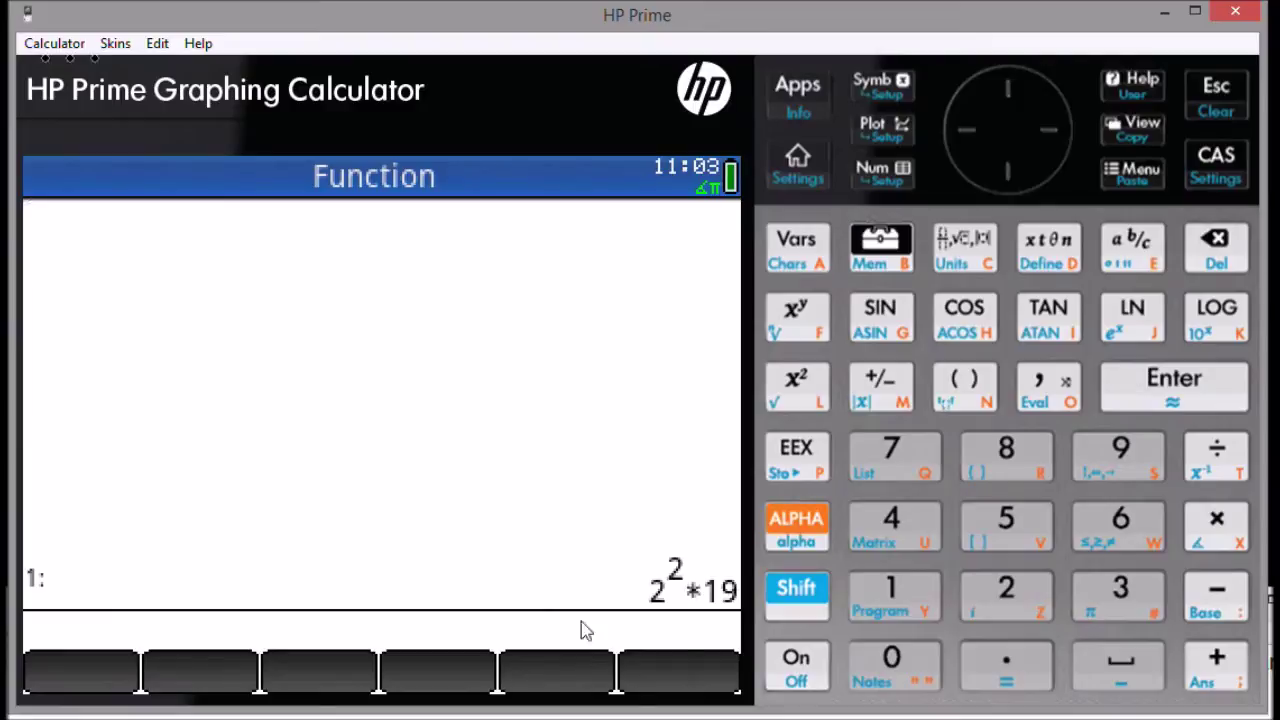
Enter 76 onto the stack again
left_click(888, 470)
left_click(1103, 545)
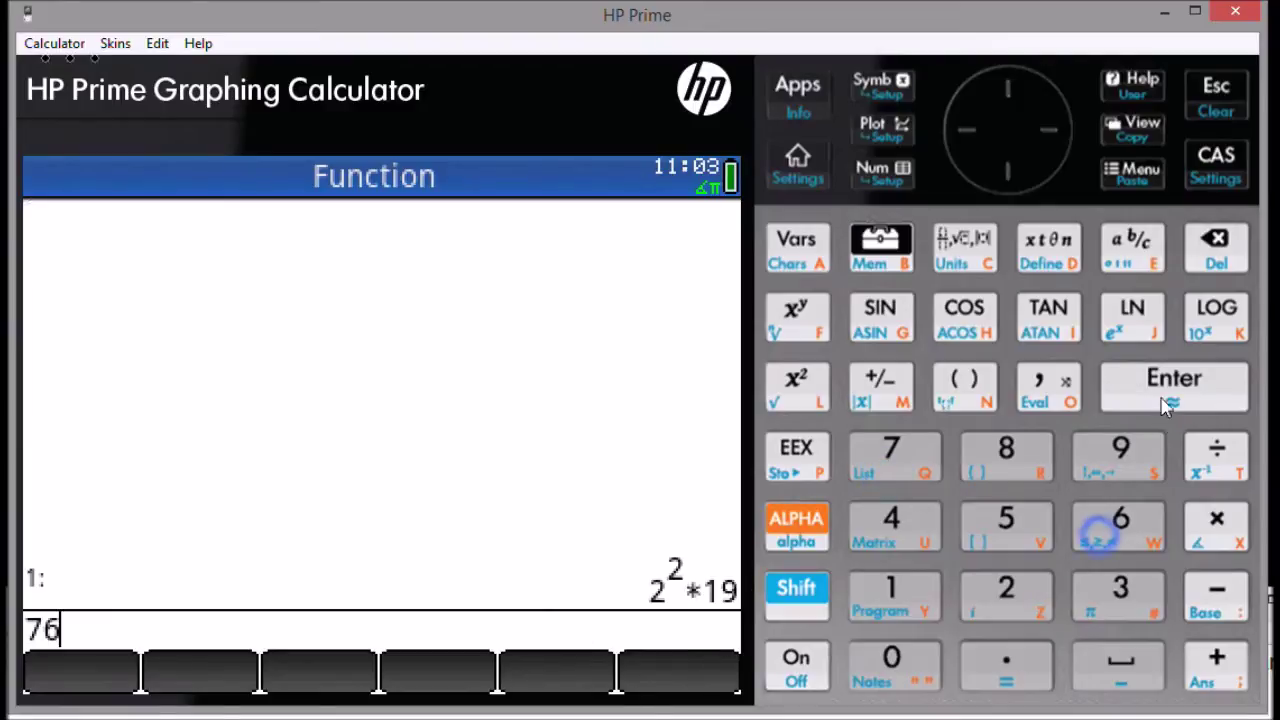
left_click(1157, 388)
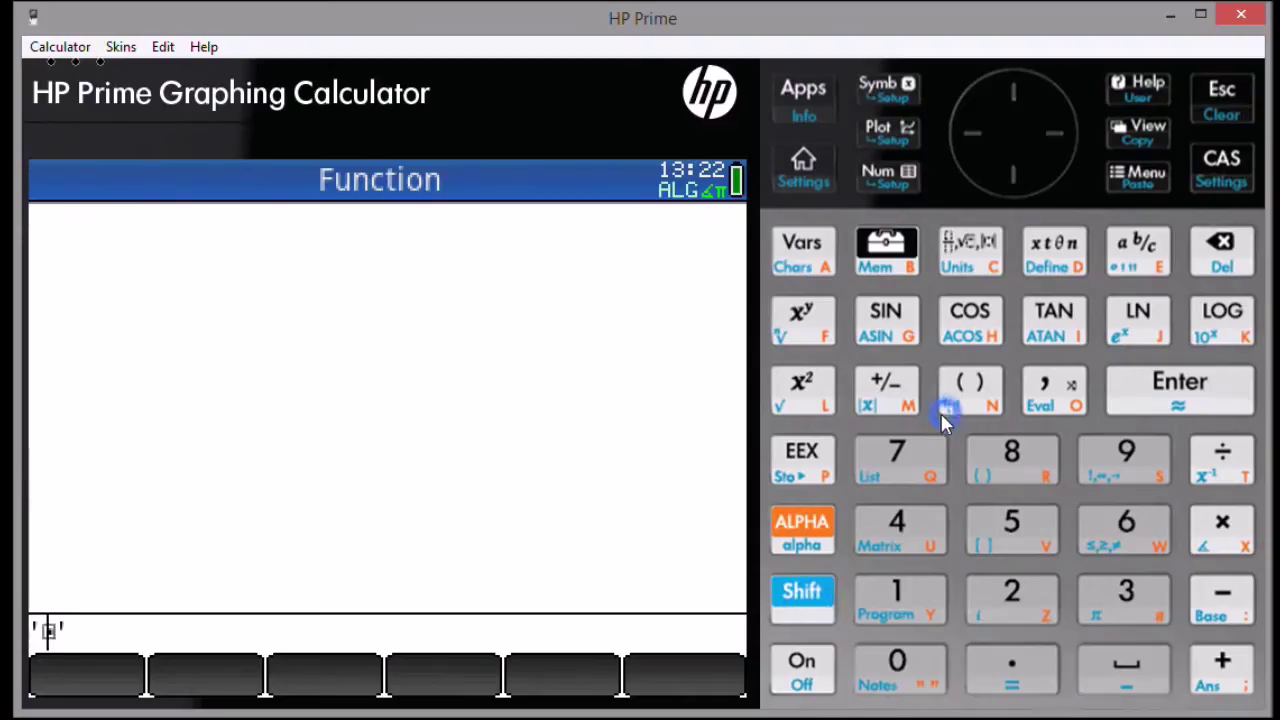
Push the expression N^3 and the quoted variable 'N' onto the stack
left_click(815, 522)
left_click(985, 390)
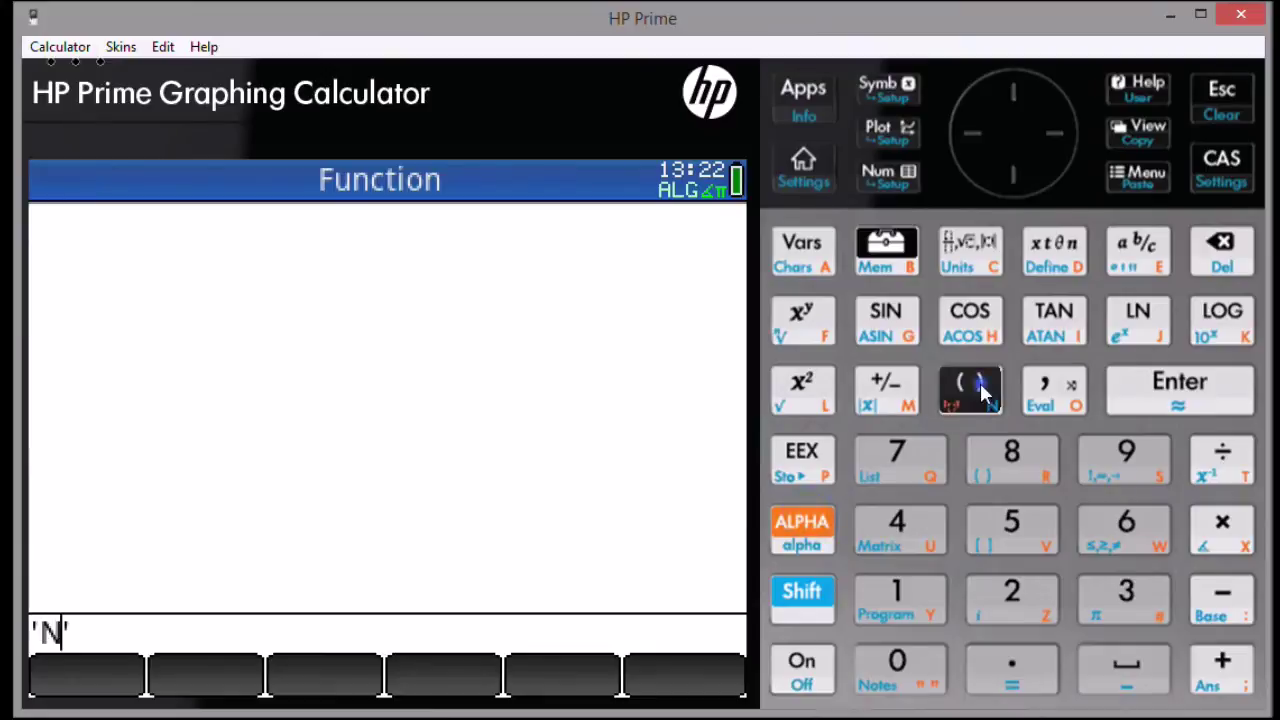
left_click(805, 332)
left_click(1130, 590)
left_click(1178, 400)
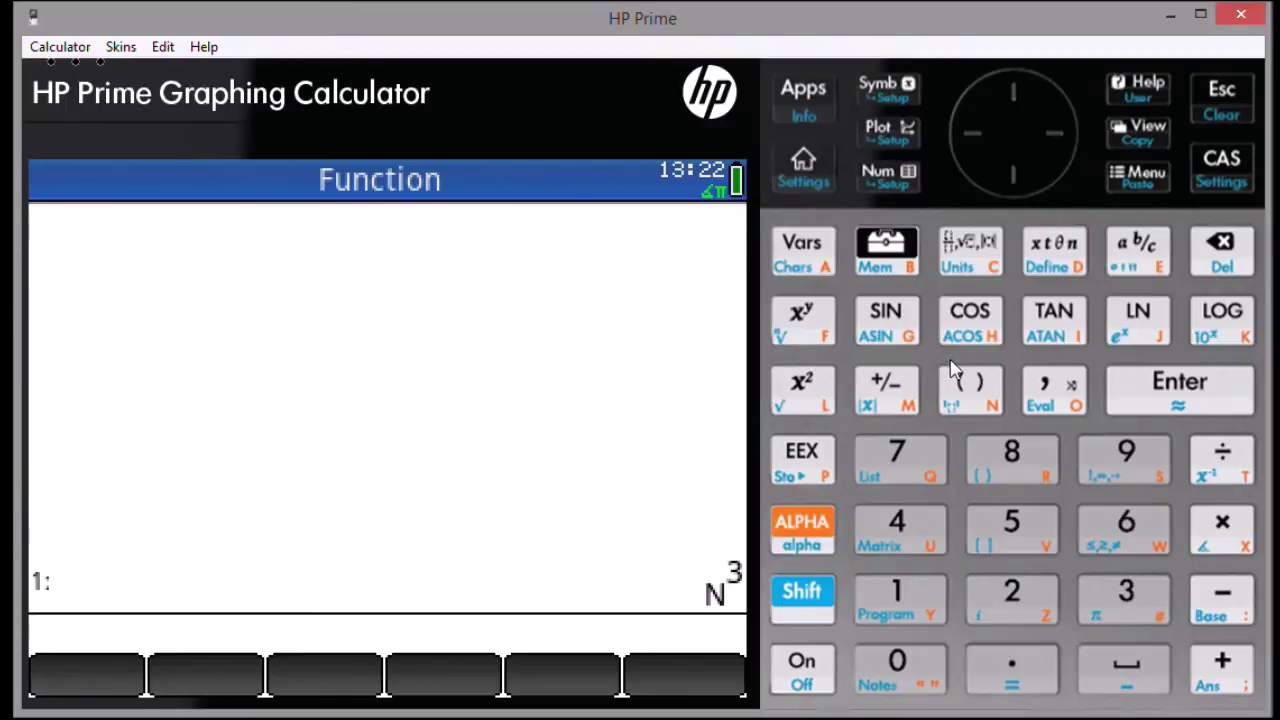
left_click(801, 605)
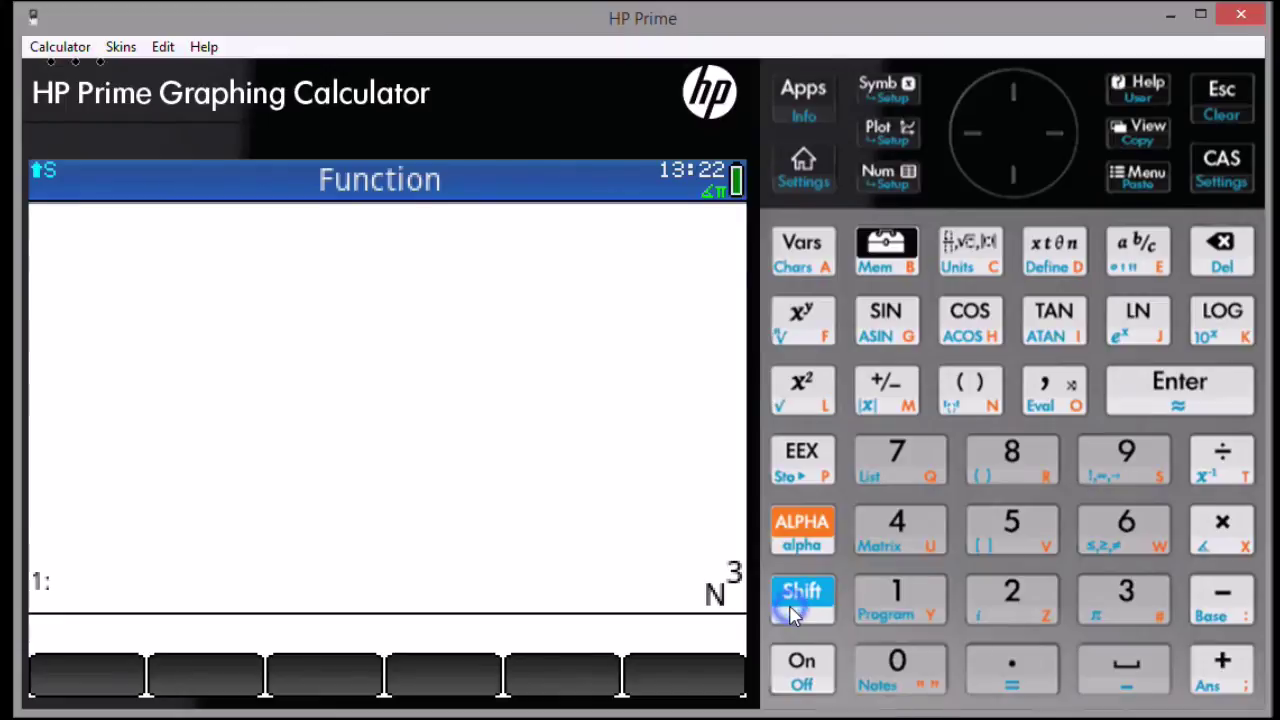
left_click(972, 392)
left_click(795, 525)
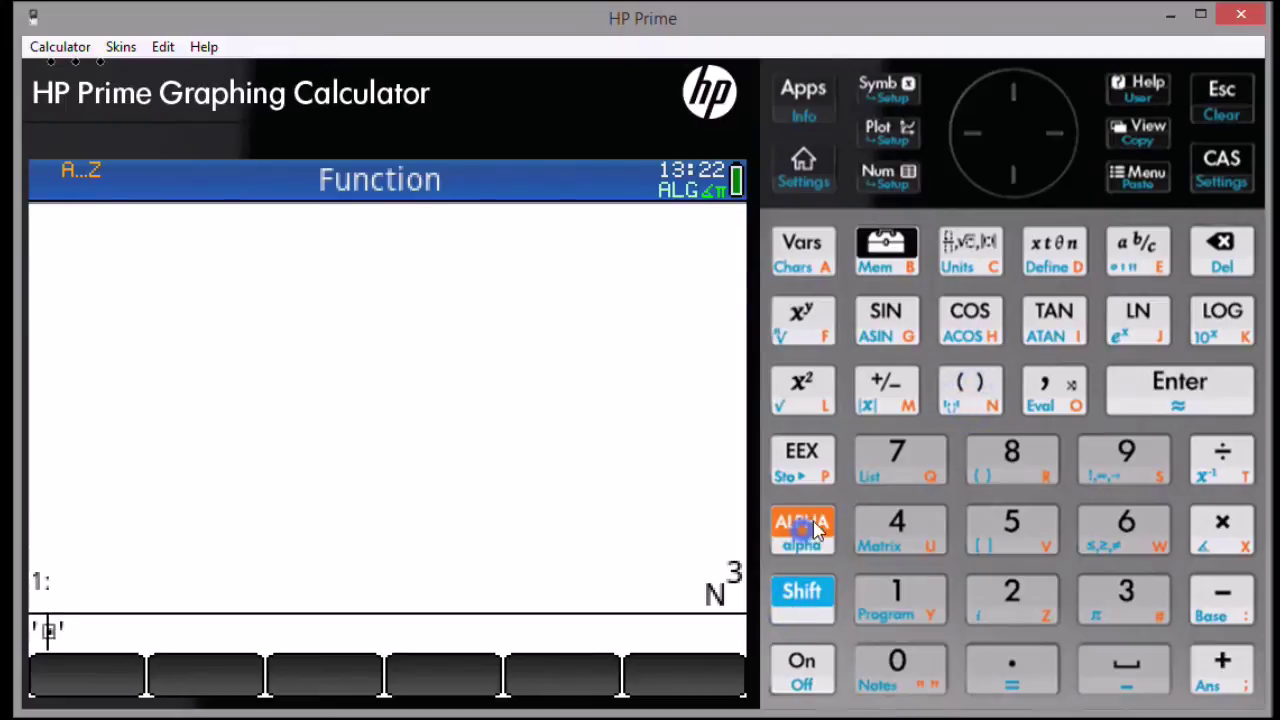
left_click(985, 397)
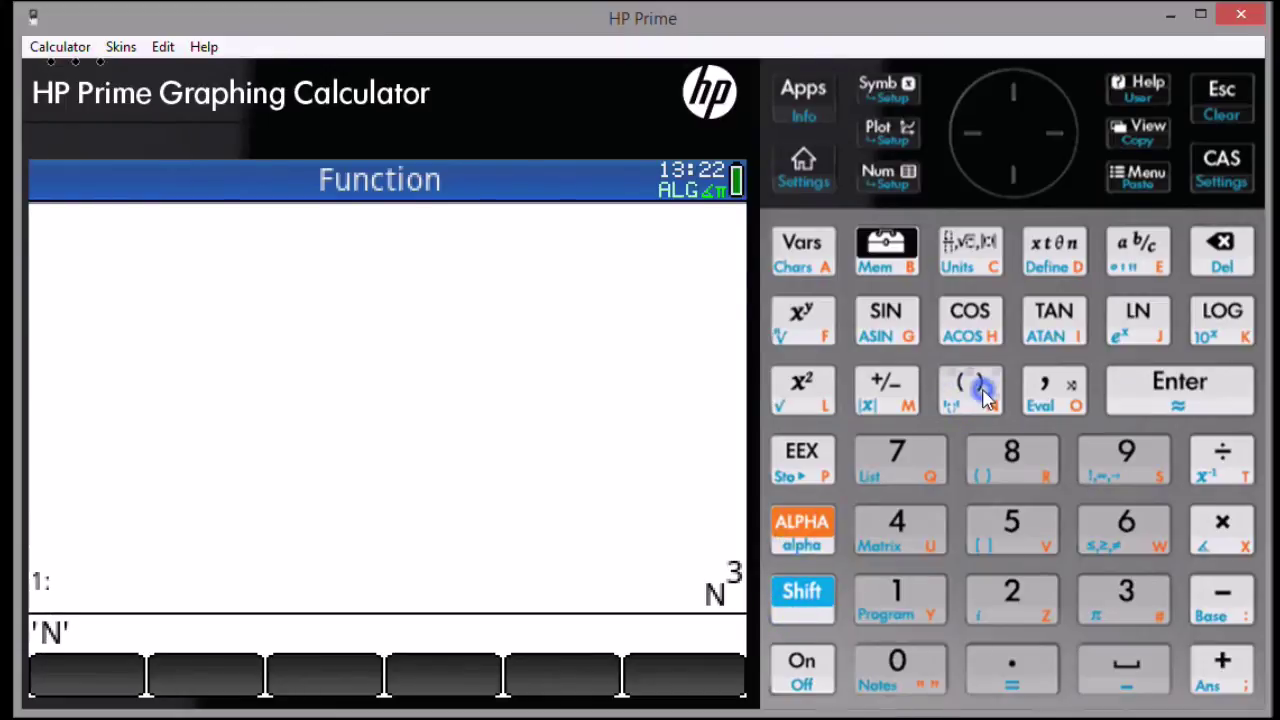
left_click(1150, 395)
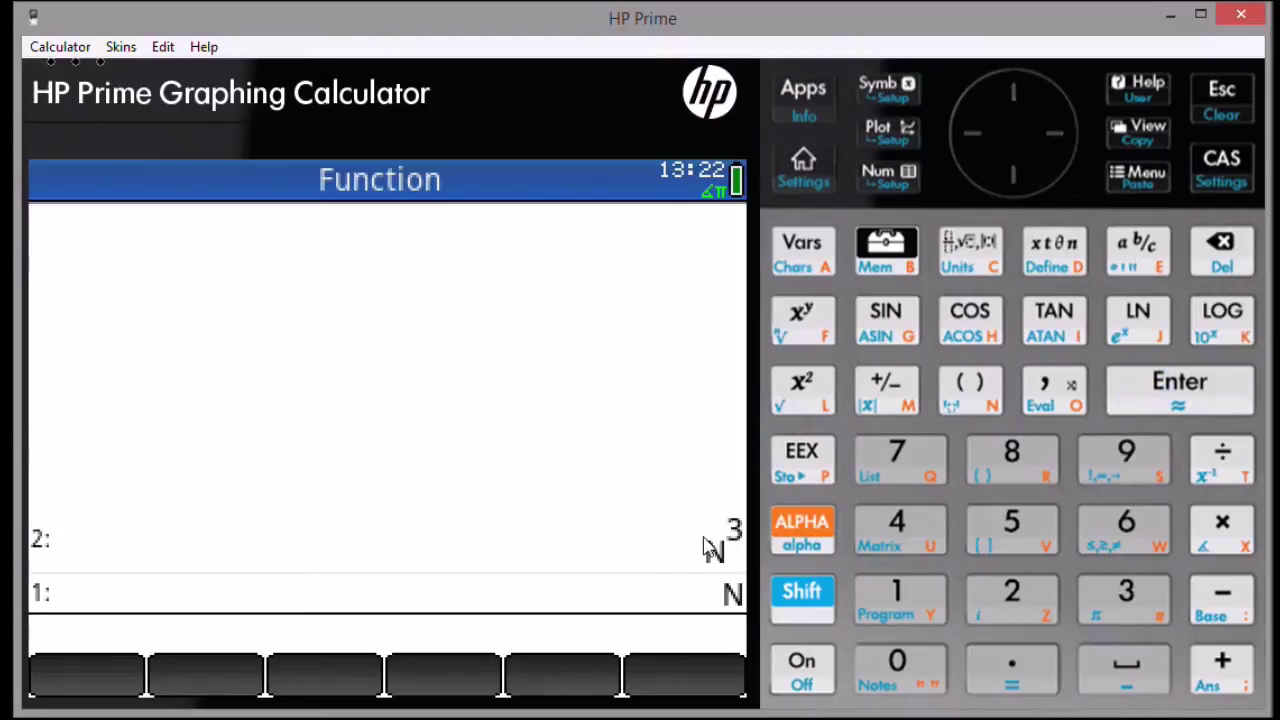
Push the range start 1, end 5 and step 1
left_click(898, 592)
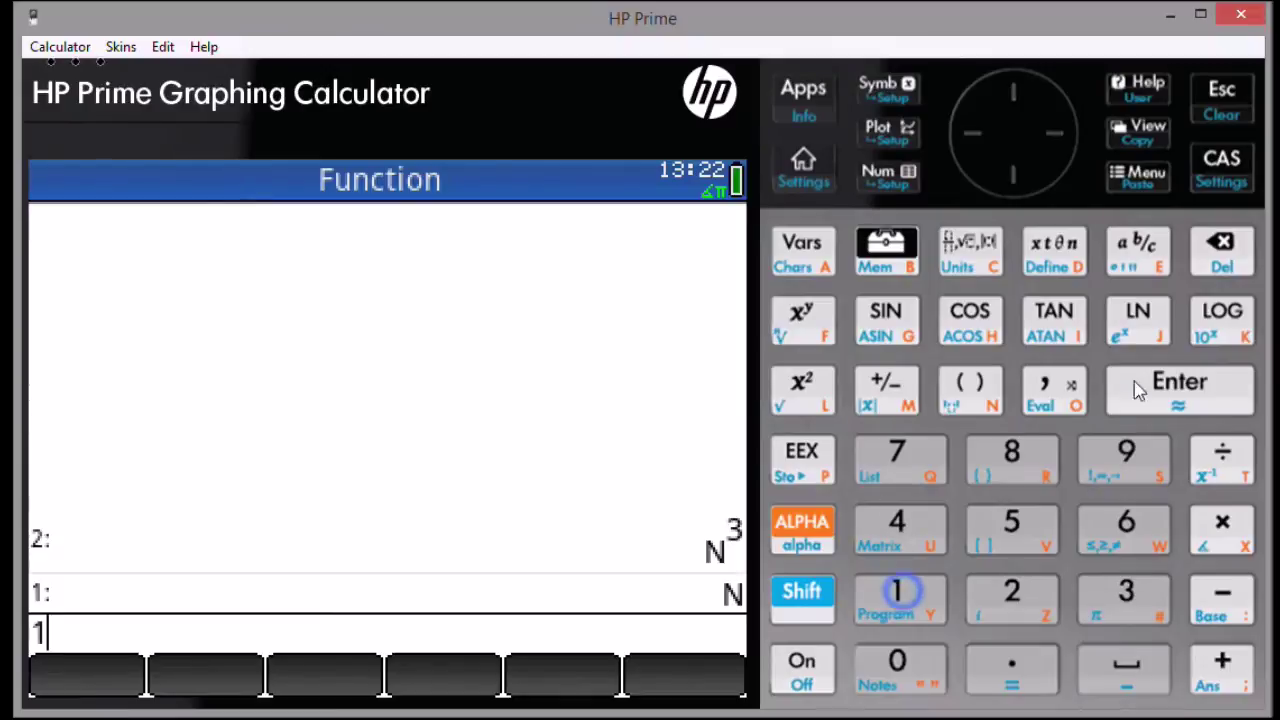
left_click(1180, 400)
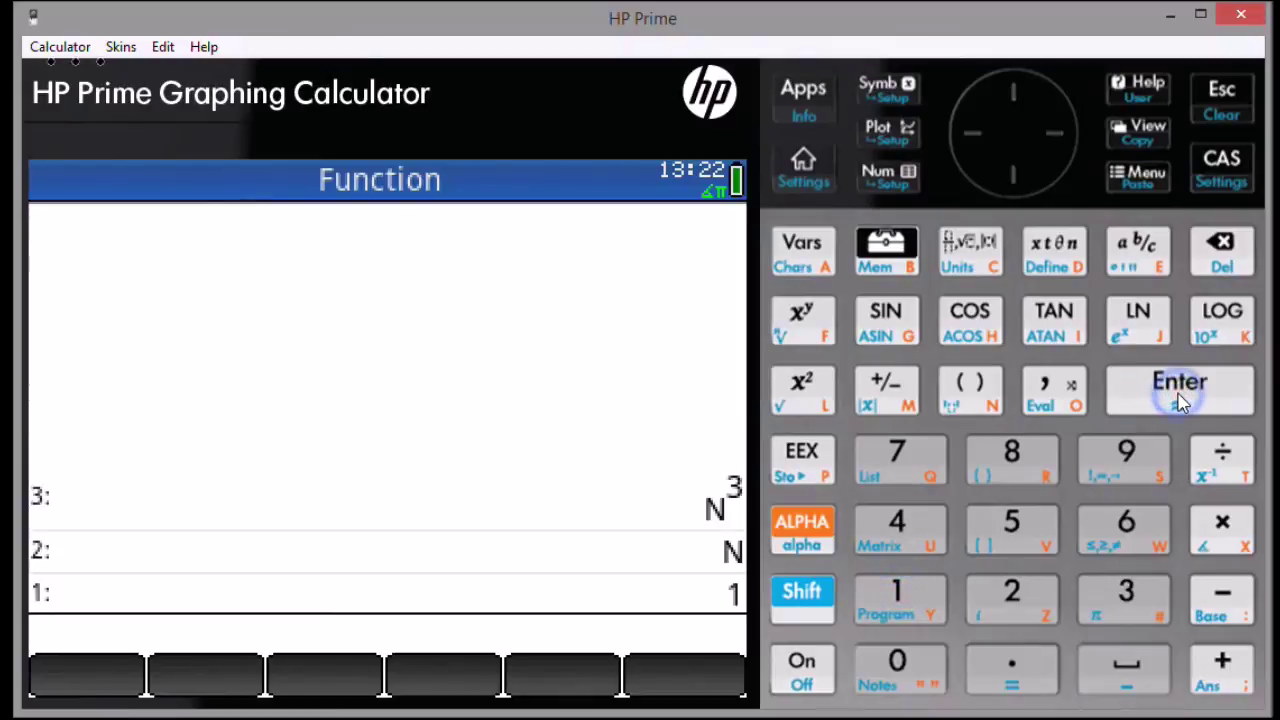
left_click(985, 535)
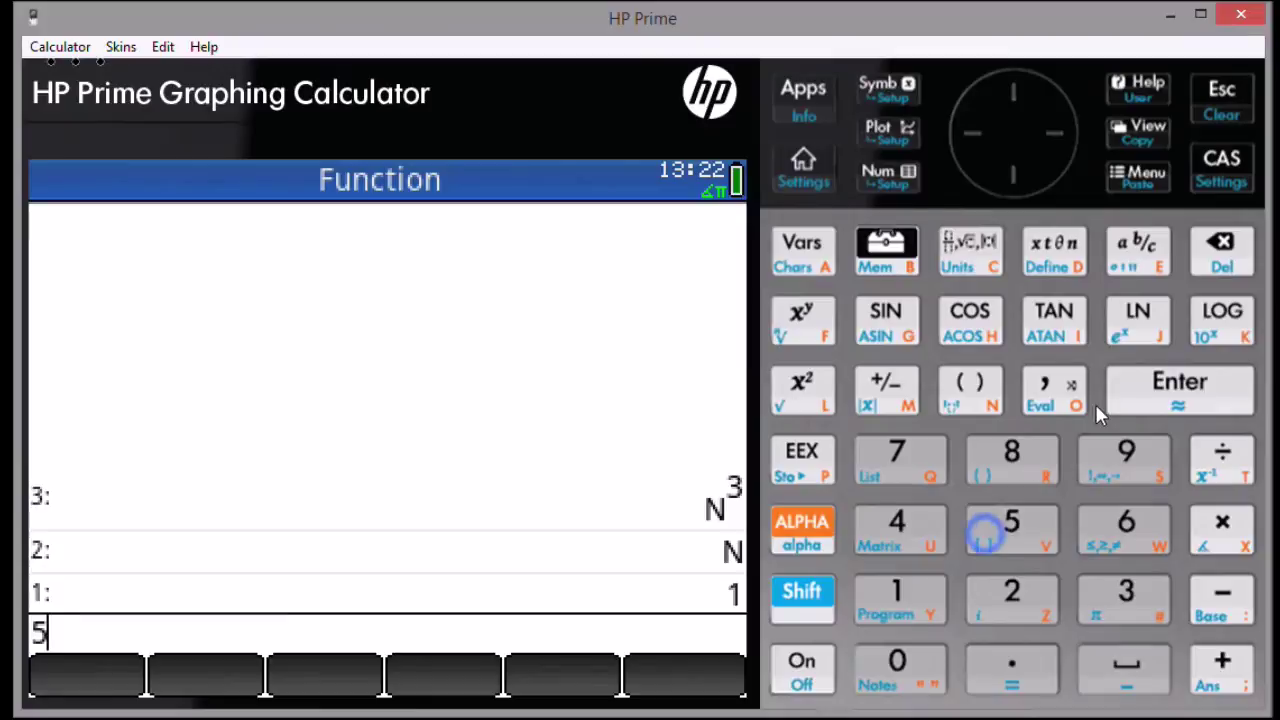
left_click(1145, 397)
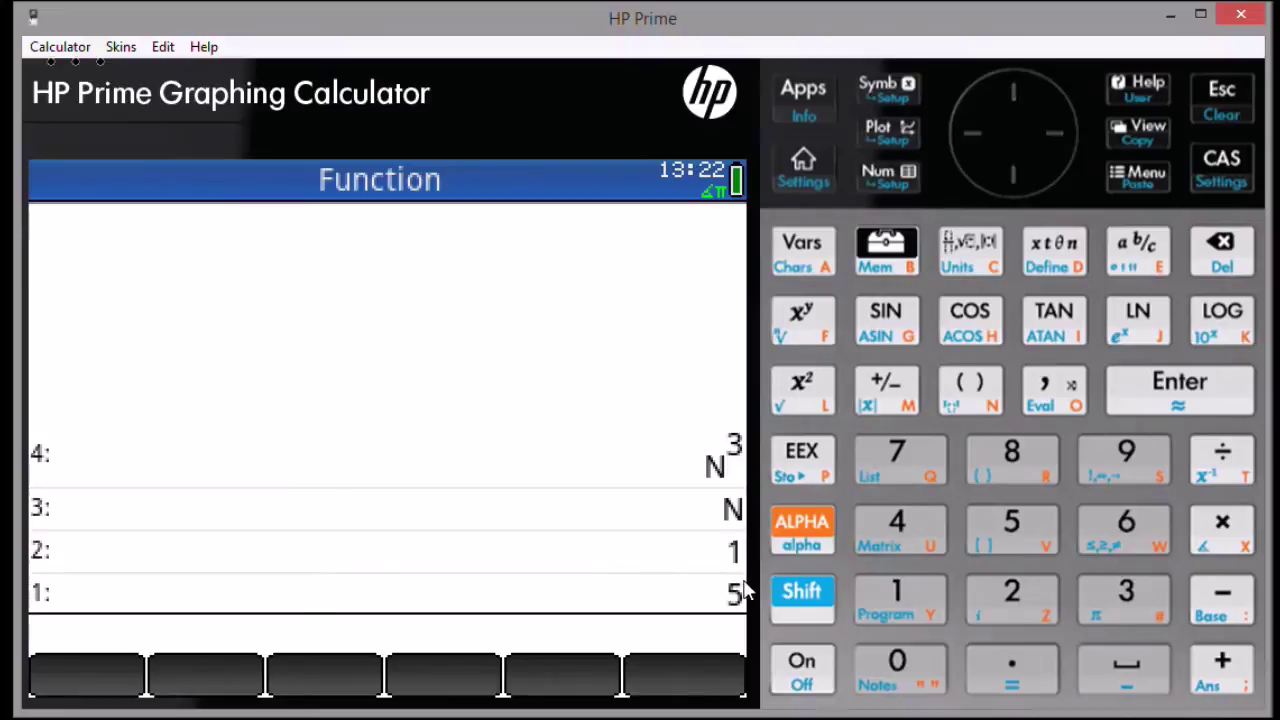
left_click(910, 598)
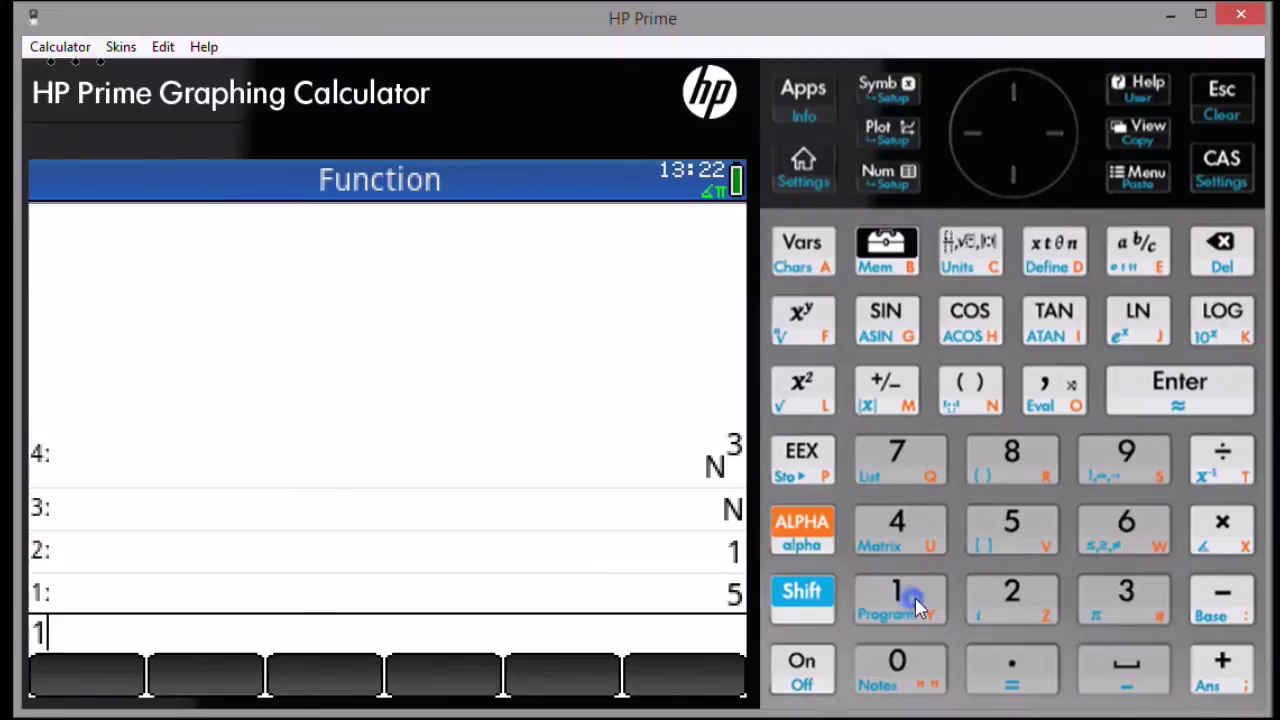
left_click(1140, 403)
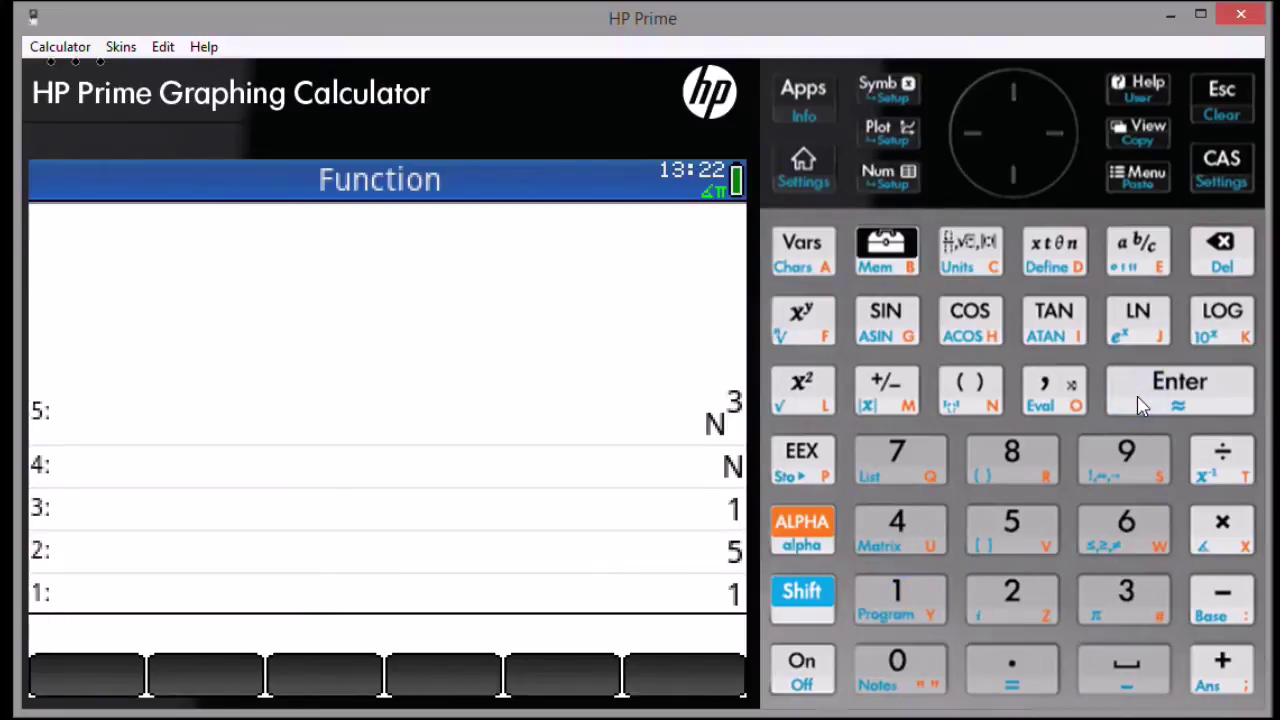
Evaluate MAKELIST(5) on the stack arguments, producing {1, 8, 27, 64, 125}
left_click(898, 262)
left_click(100, 676)
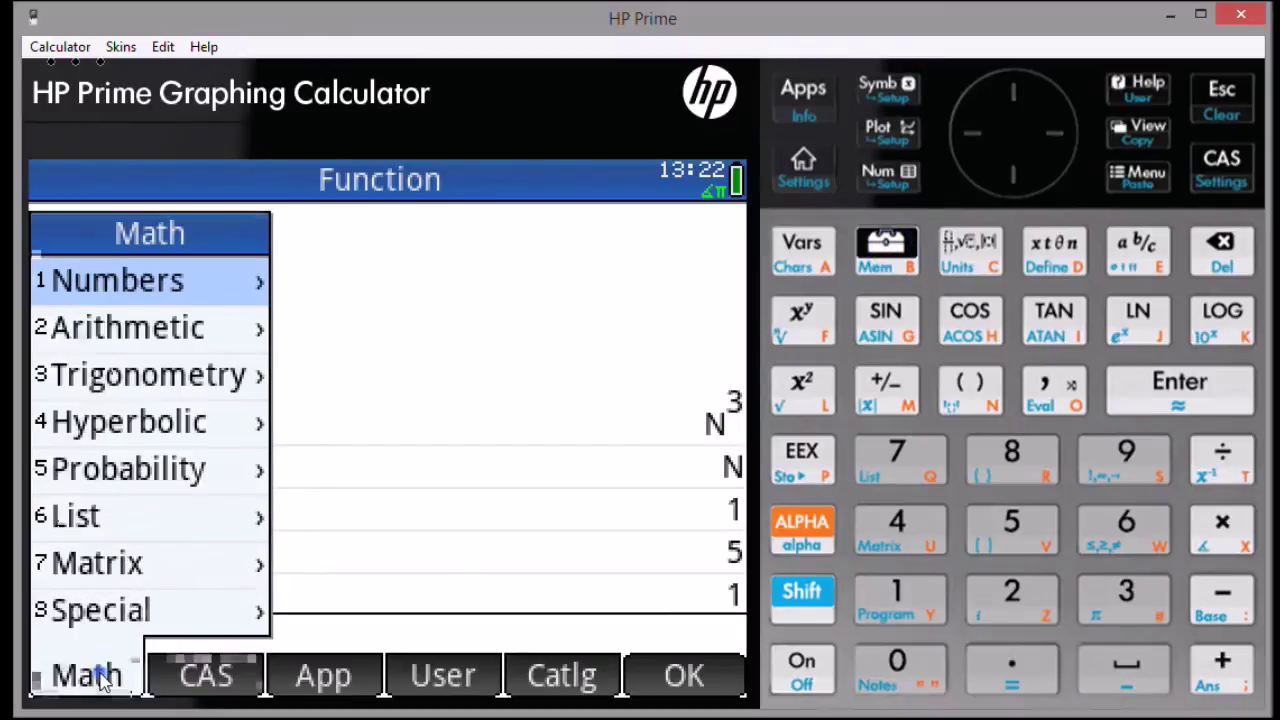
left_click(88, 530)
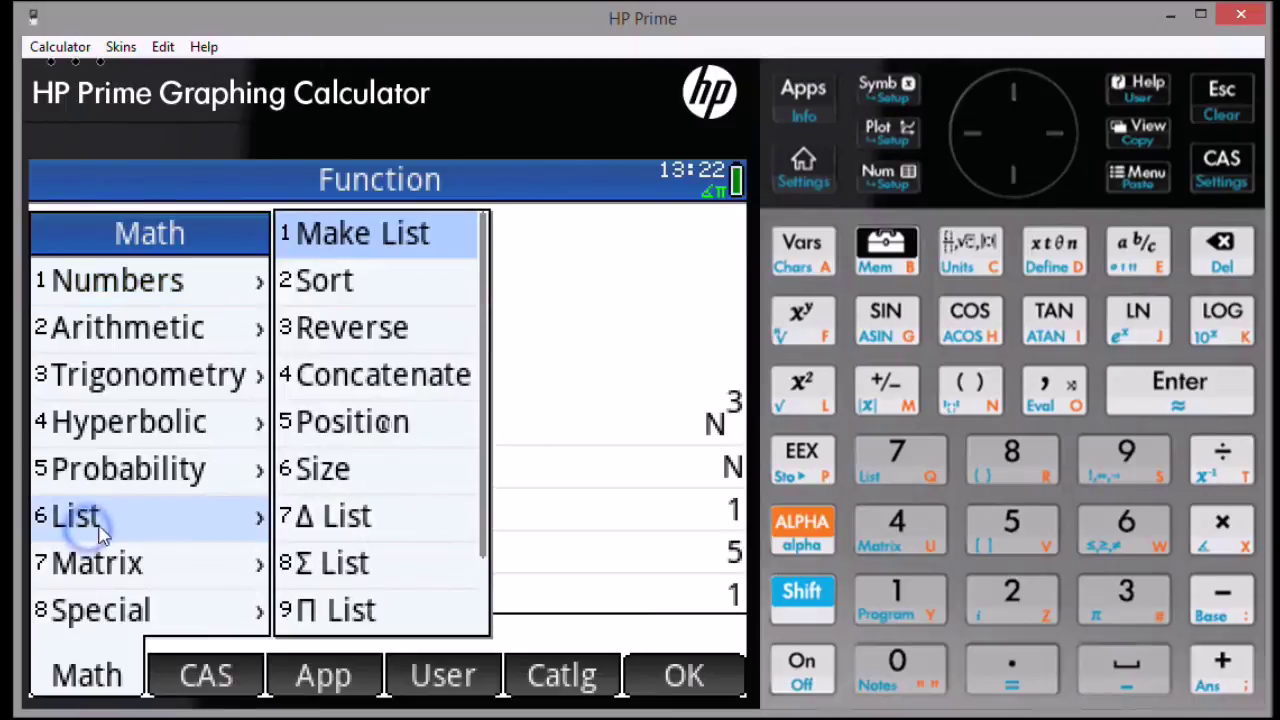
left_click(410, 234)
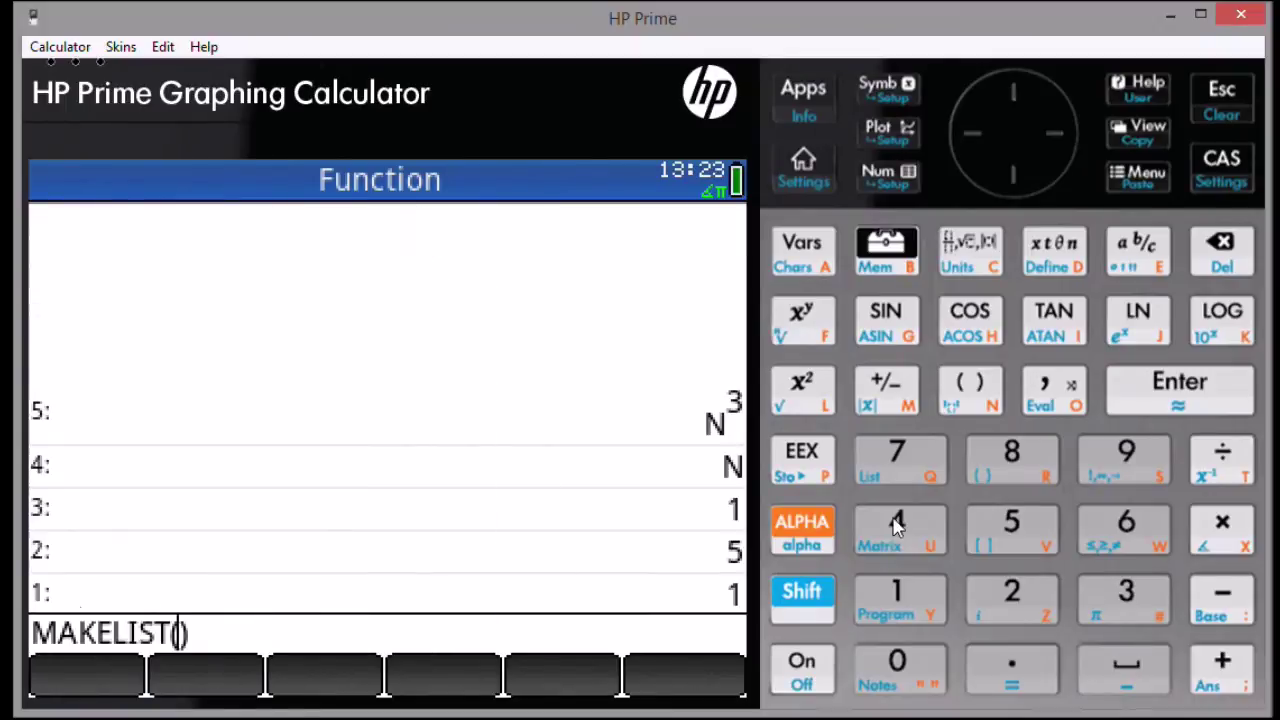
left_click(1005, 535)
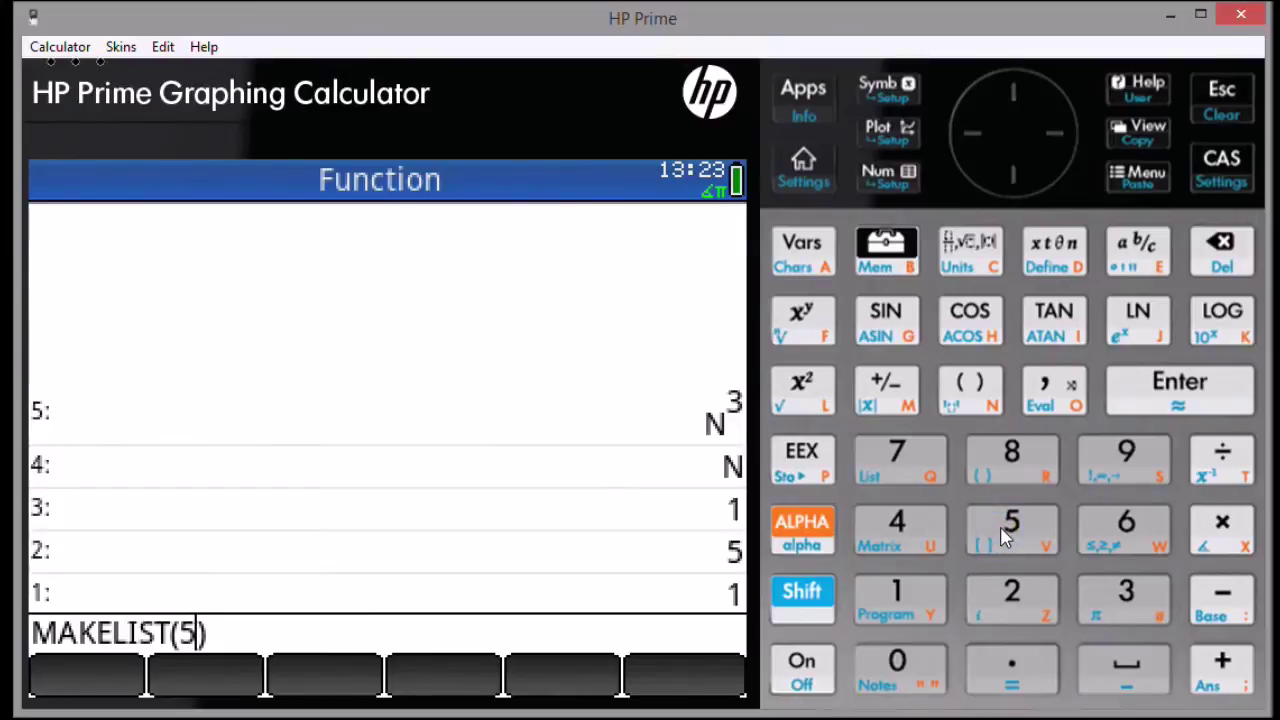
left_click(1203, 393)
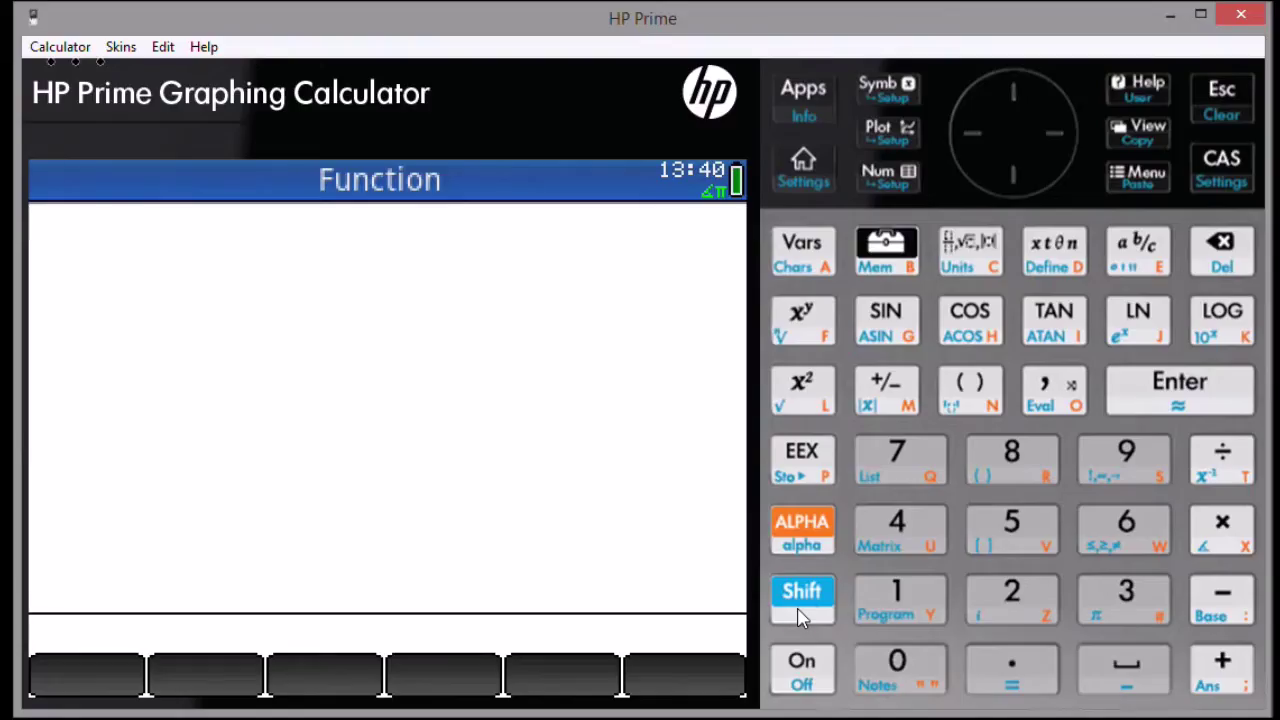
Push the coefficient vector [1 0 -2 1] onto the stack
left_click(815, 590)
left_click(1010, 540)
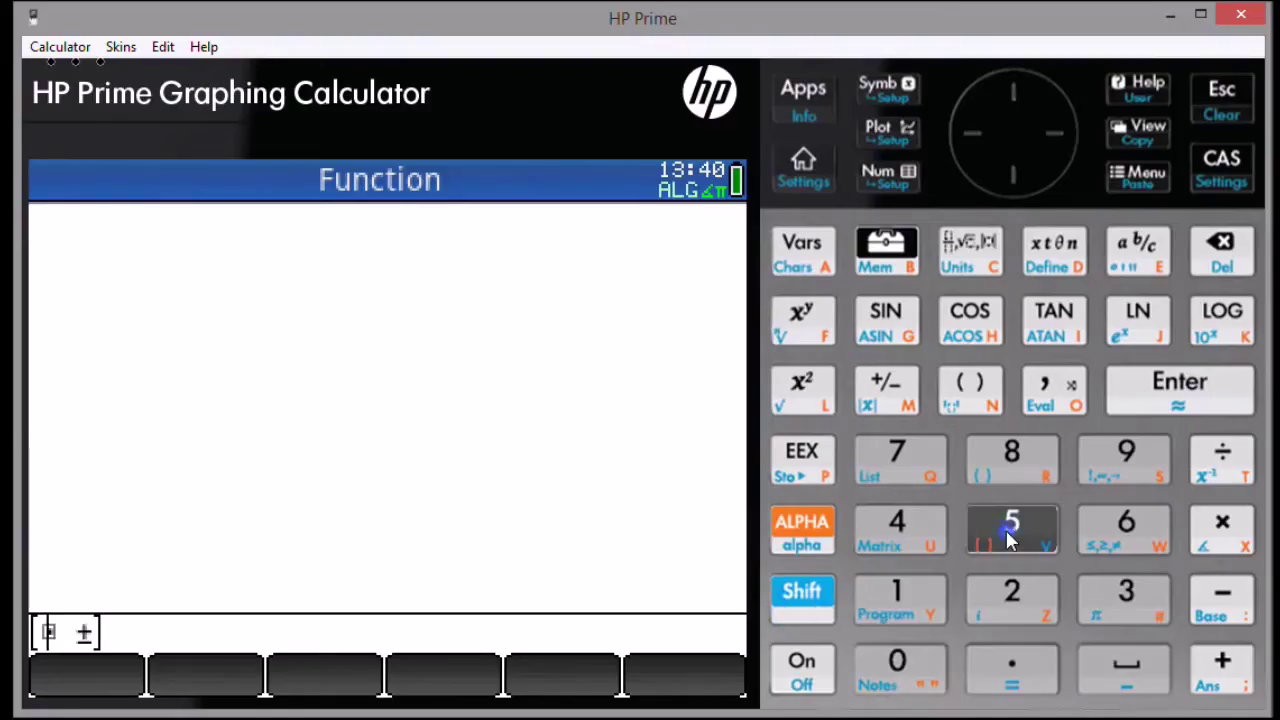
left_click(890, 612)
left_click(1041, 392)
left_click(900, 690)
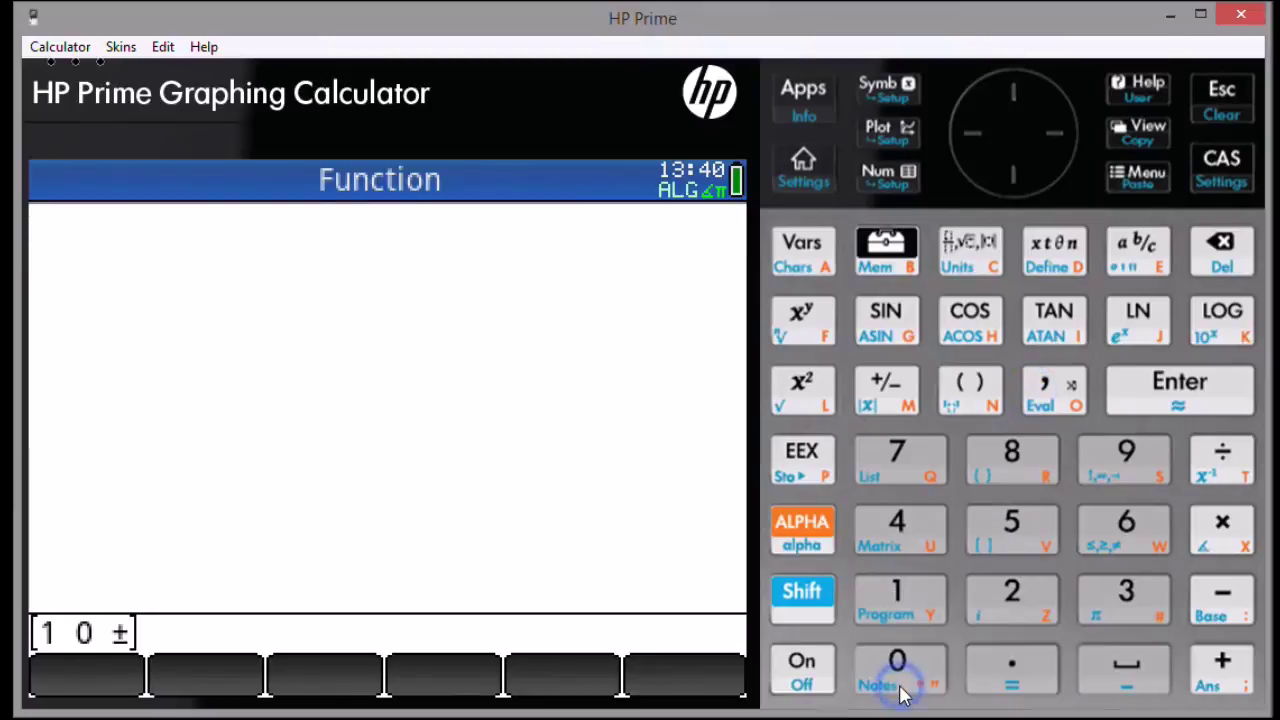
left_click(1048, 398)
left_click(1010, 598)
left_click(885, 390)
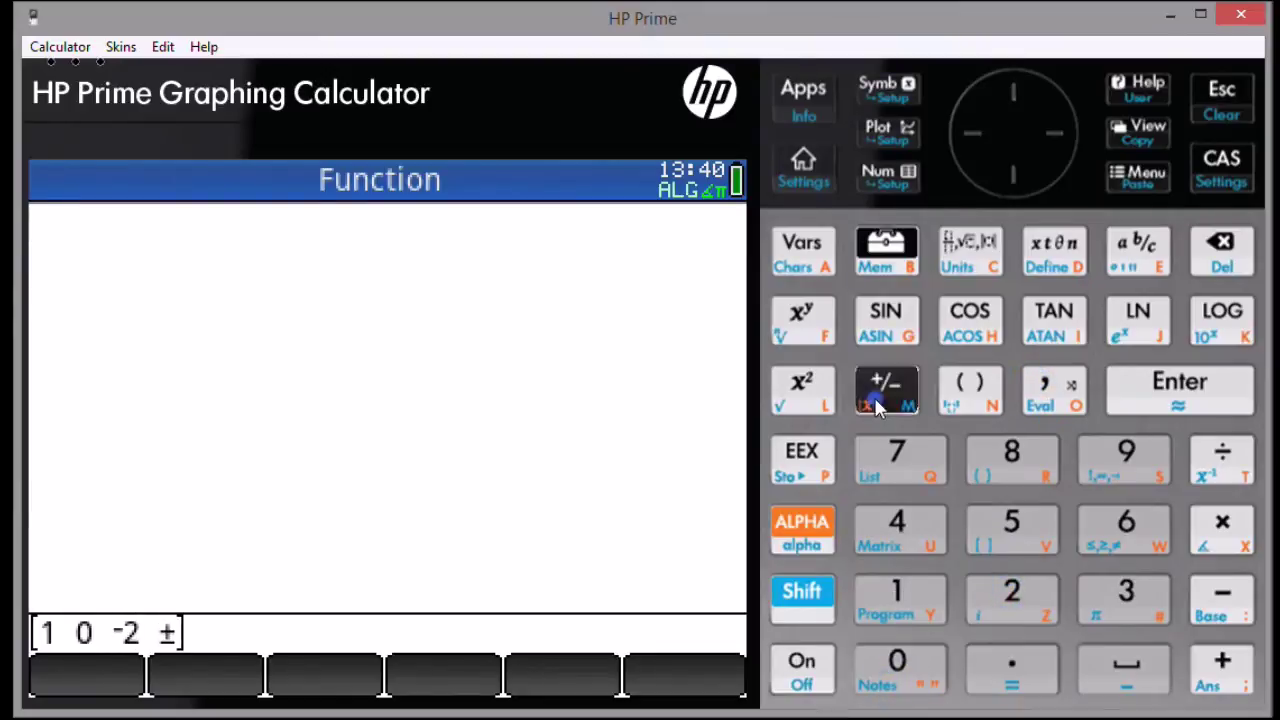
left_click(1052, 392)
left_click(910, 615)
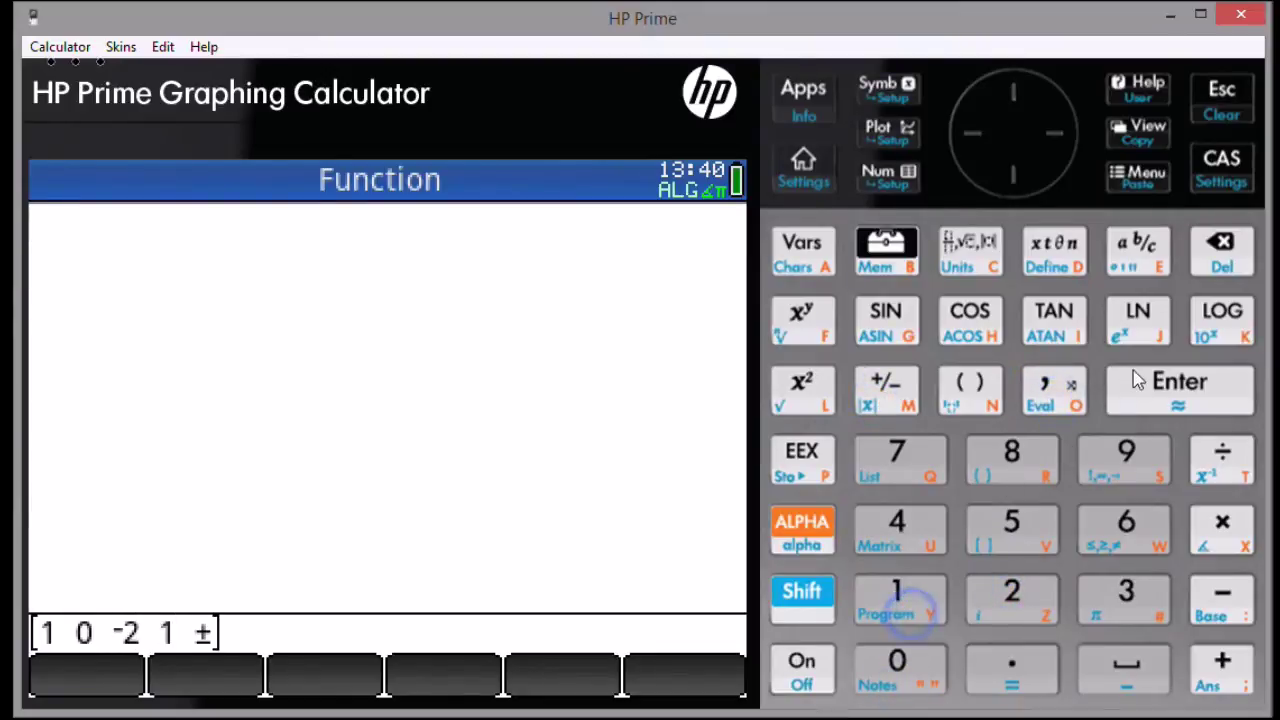
left_click(1185, 390)
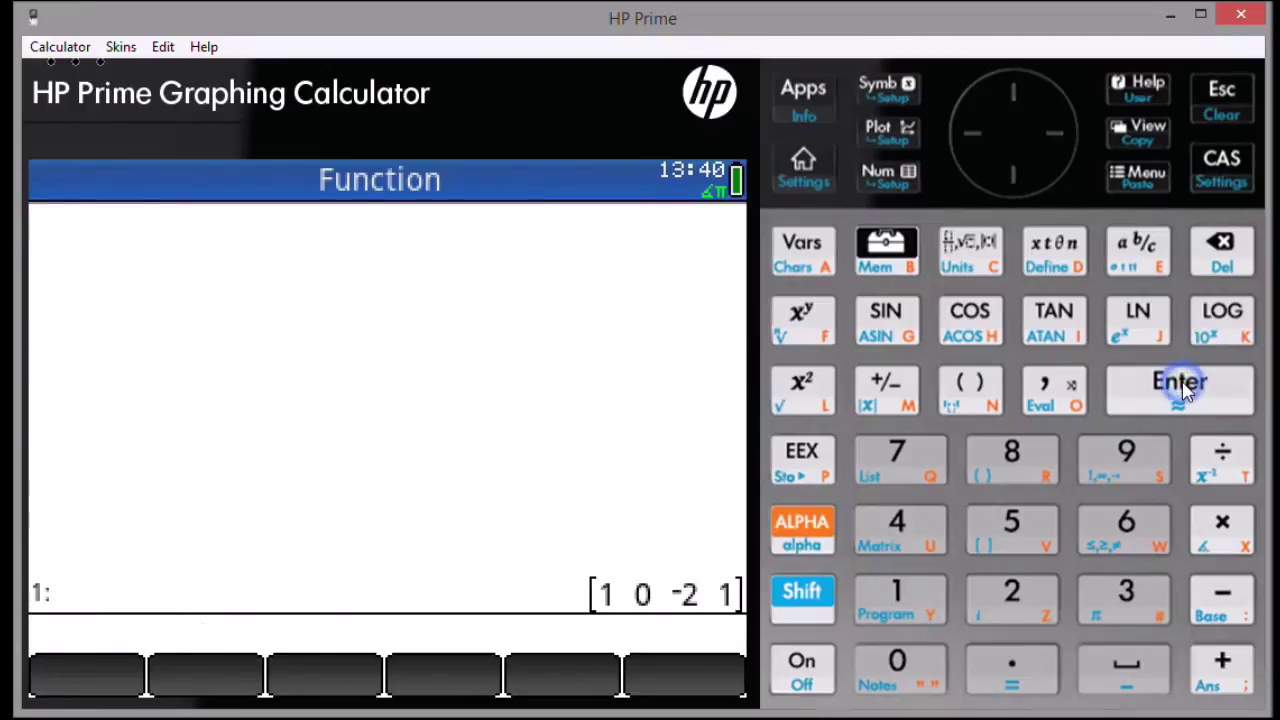
Apply CAS proot with 1 argument, returning roots 1, -1.61803398875 and 0.61803398875
left_click(886, 247)
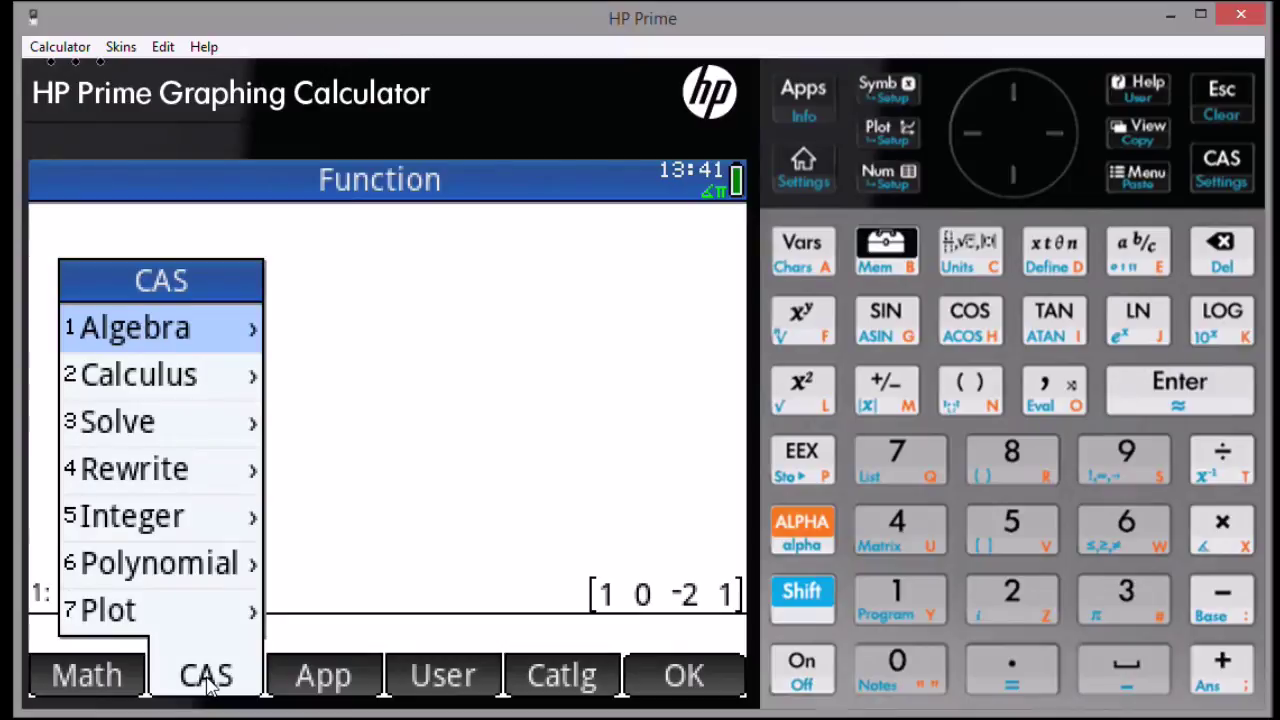
left_click(188, 564)
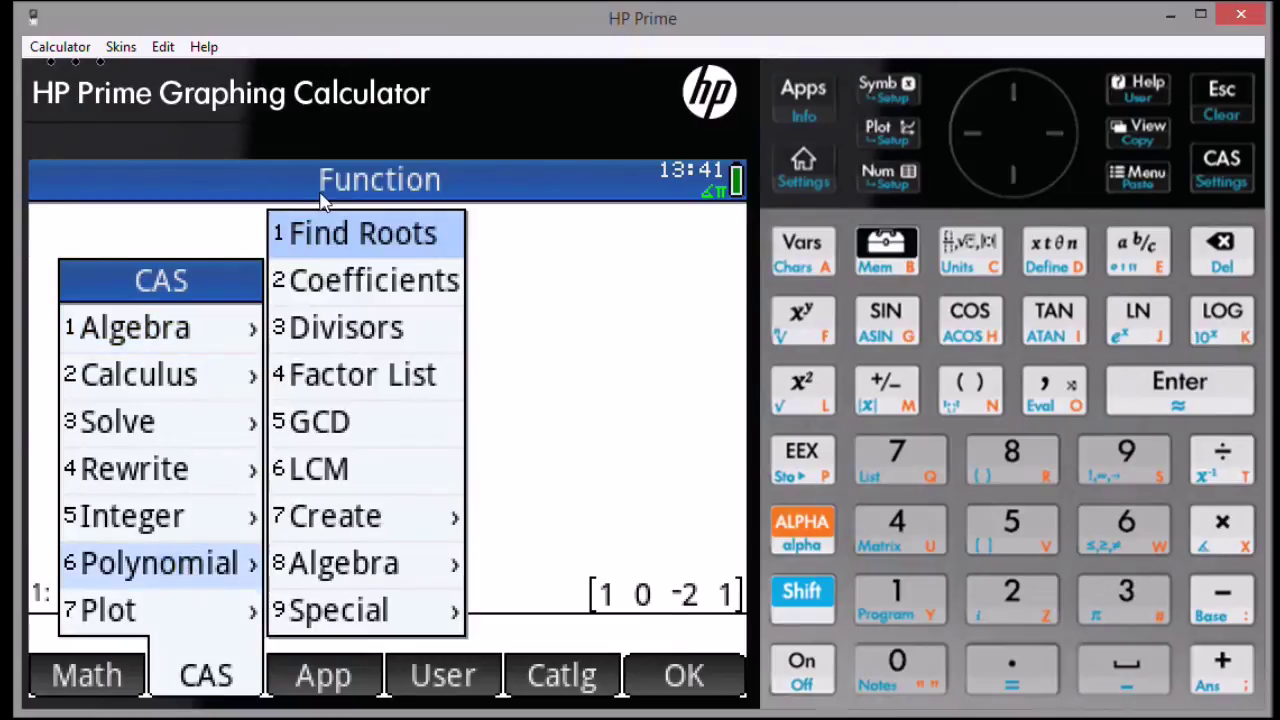
left_click(405, 245)
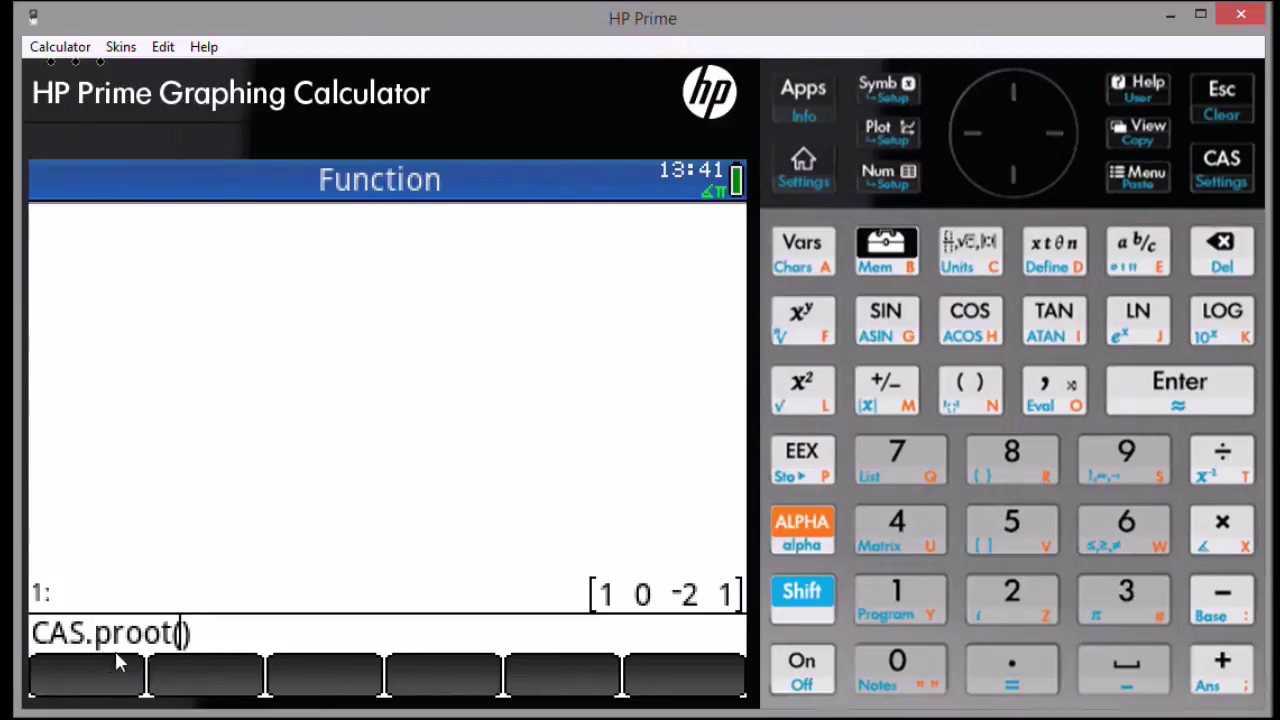
left_click(885, 598)
left_click(1172, 392)
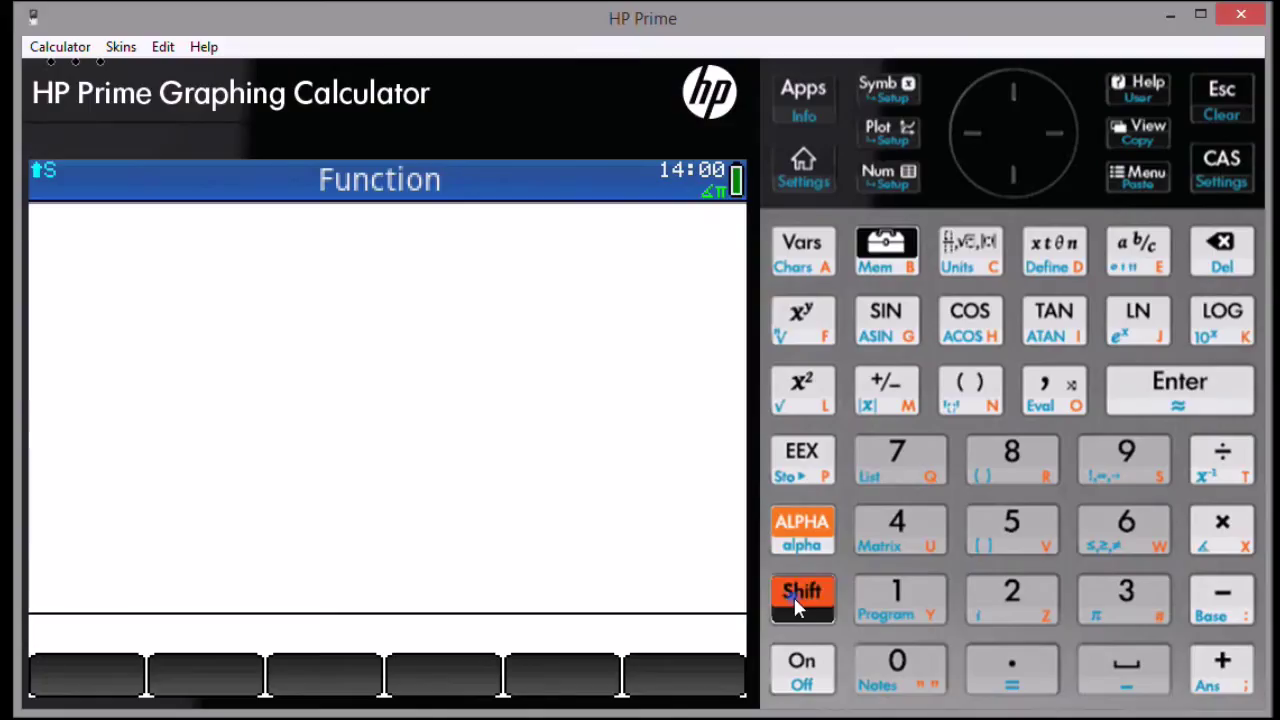
Push the quoted expression 'N²' and the variable 'N' onto the stack
left_click(958, 395)
left_click(808, 522)
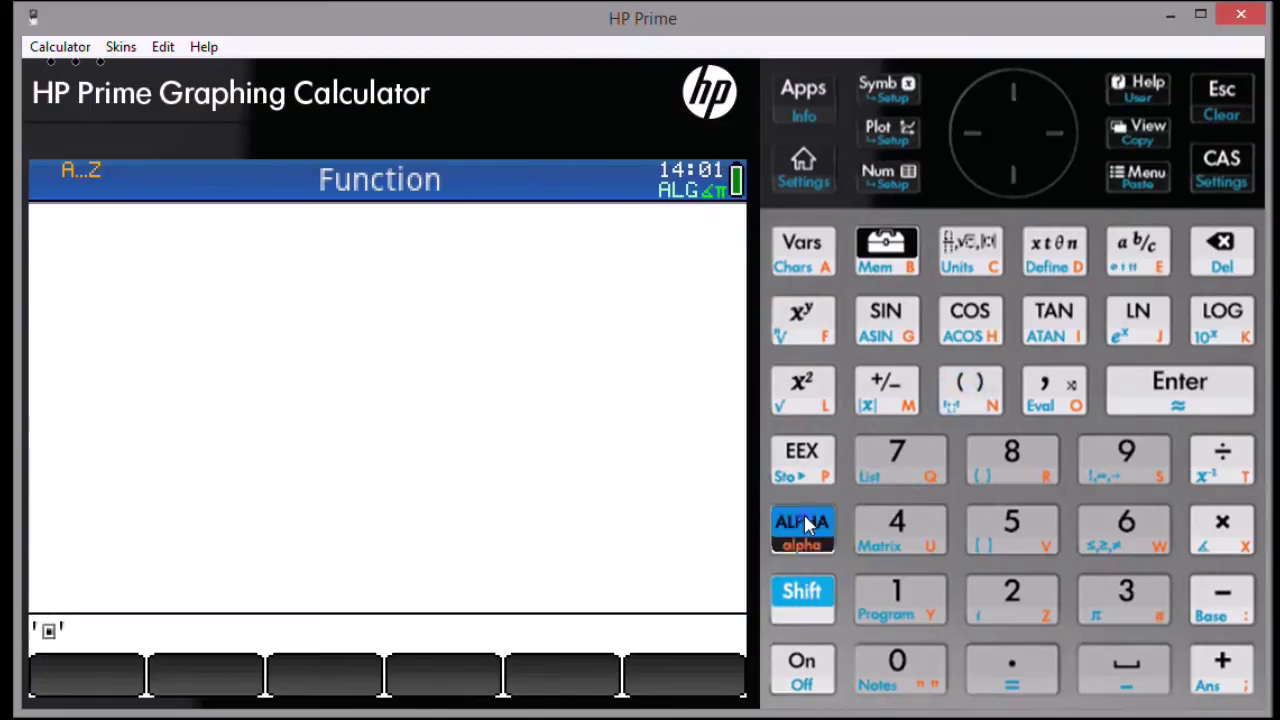
left_click(978, 400)
left_click(813, 392)
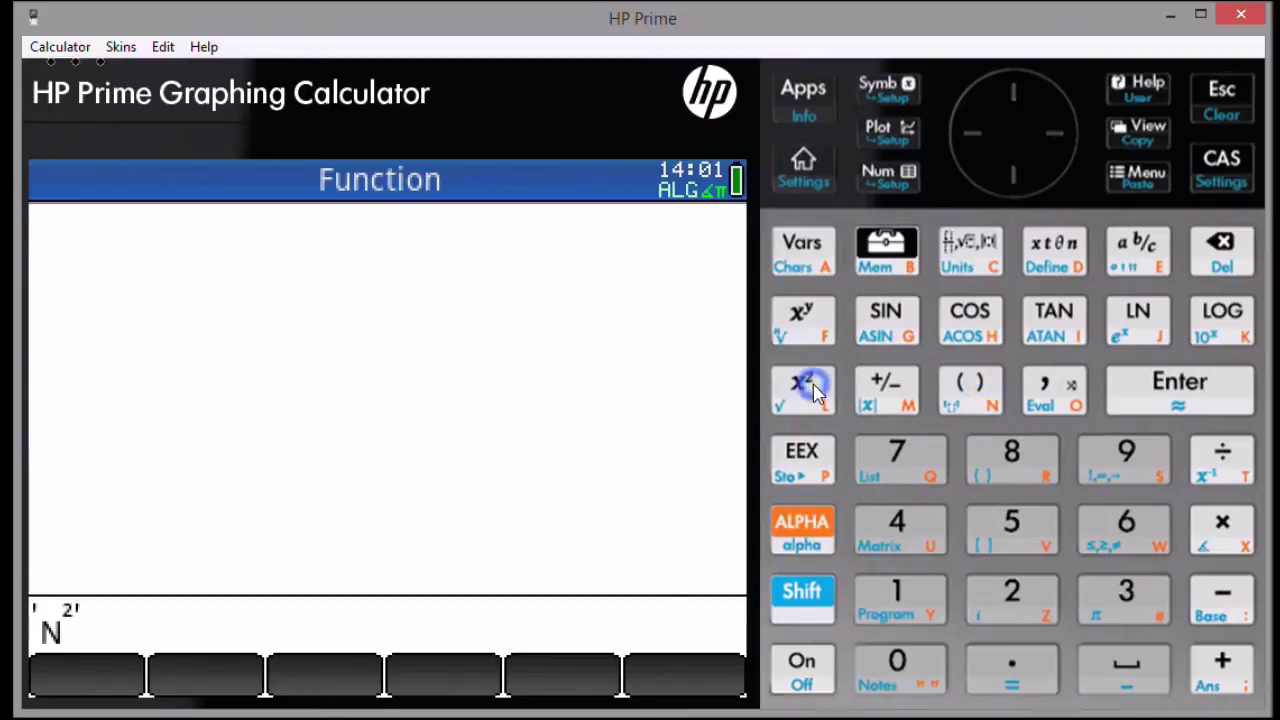
left_click(1187, 402)
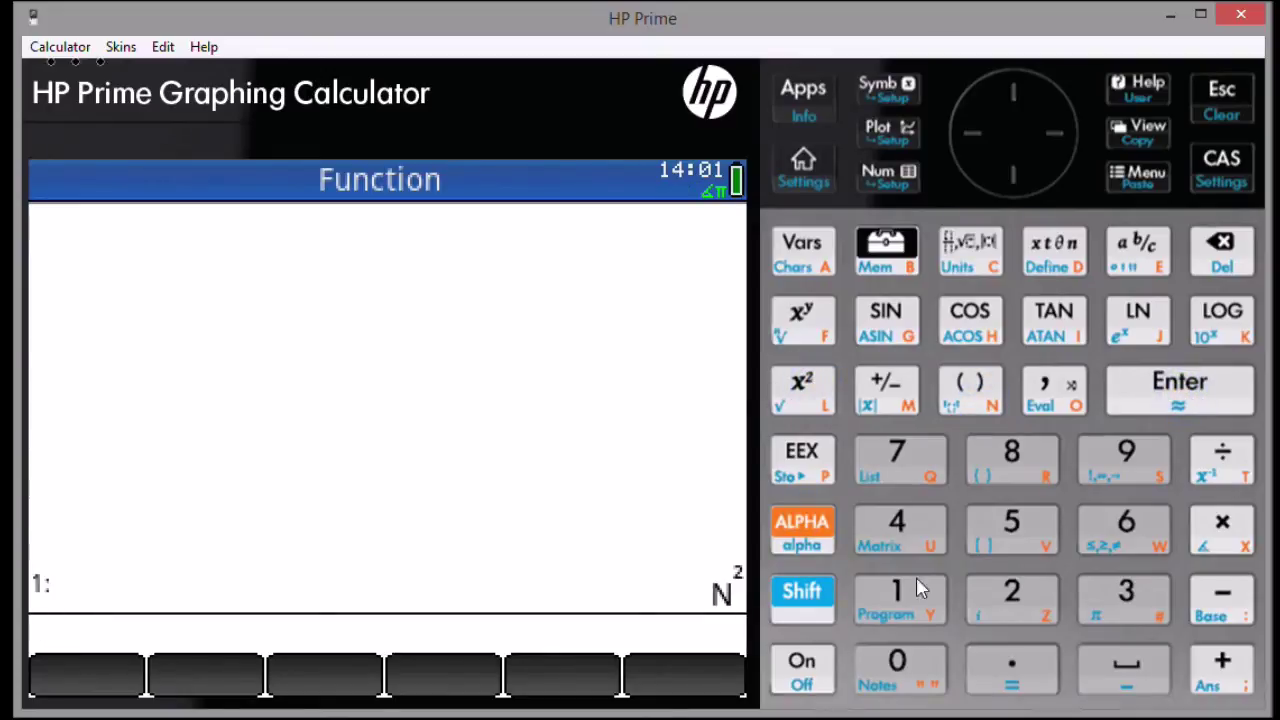
left_click(782, 612)
left_click(972, 400)
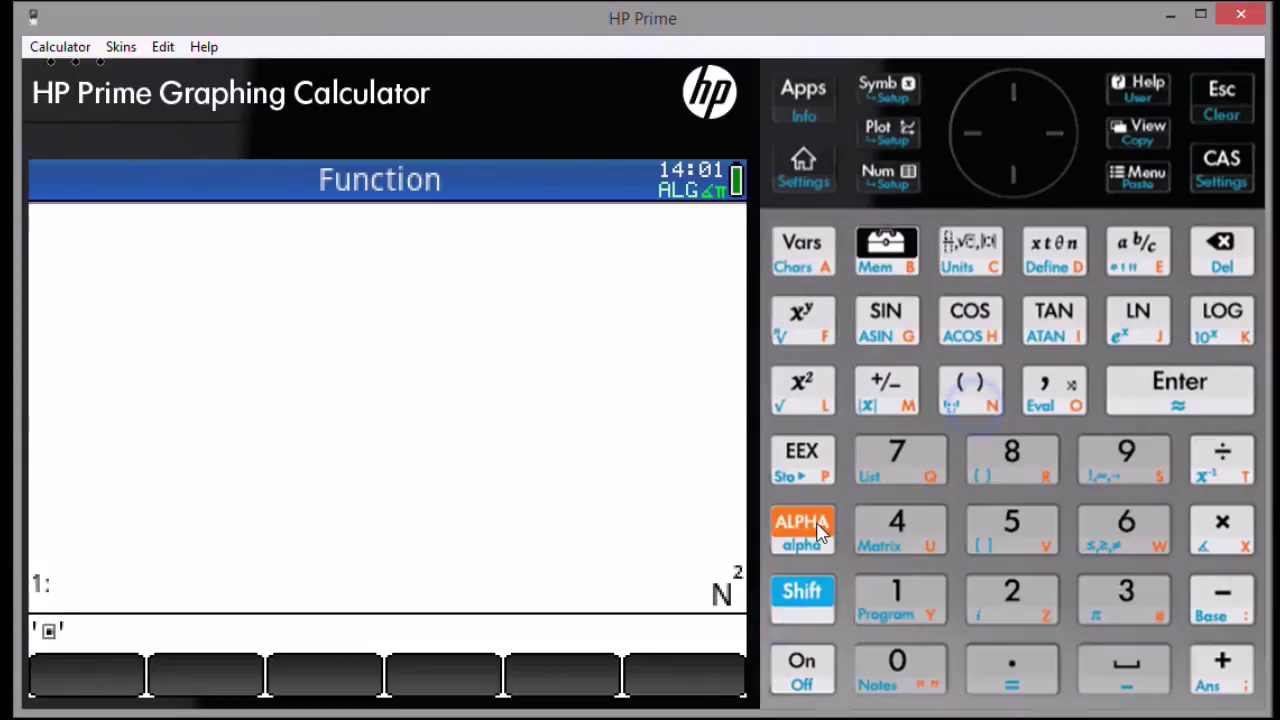
left_click(810, 525)
left_click(985, 410)
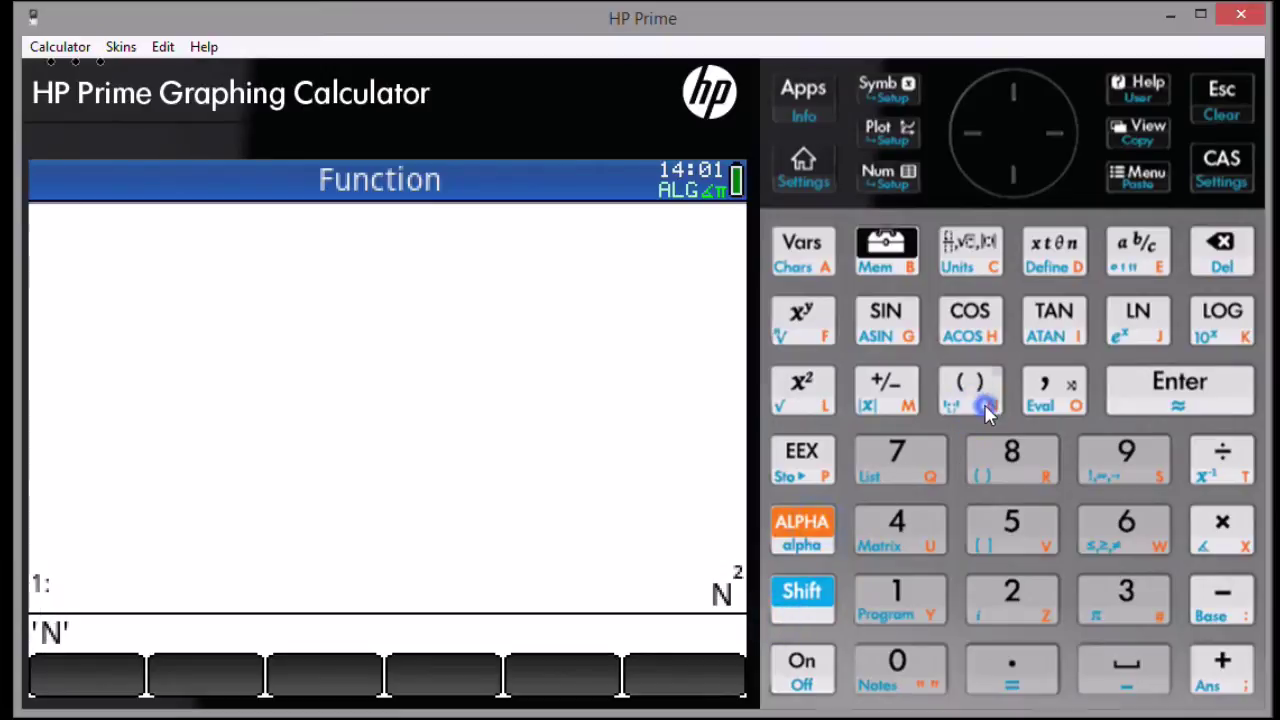
left_click(1200, 390)
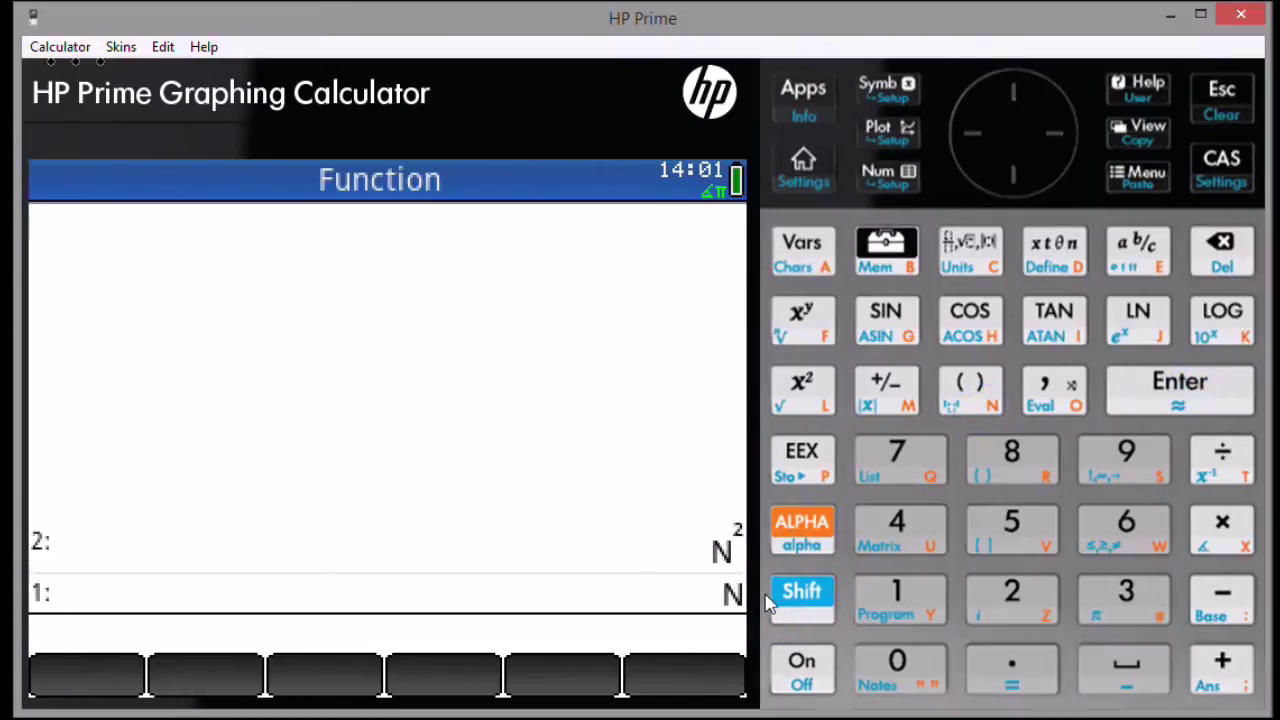
Push the summation limits 1 and 10
left_click(897, 600)
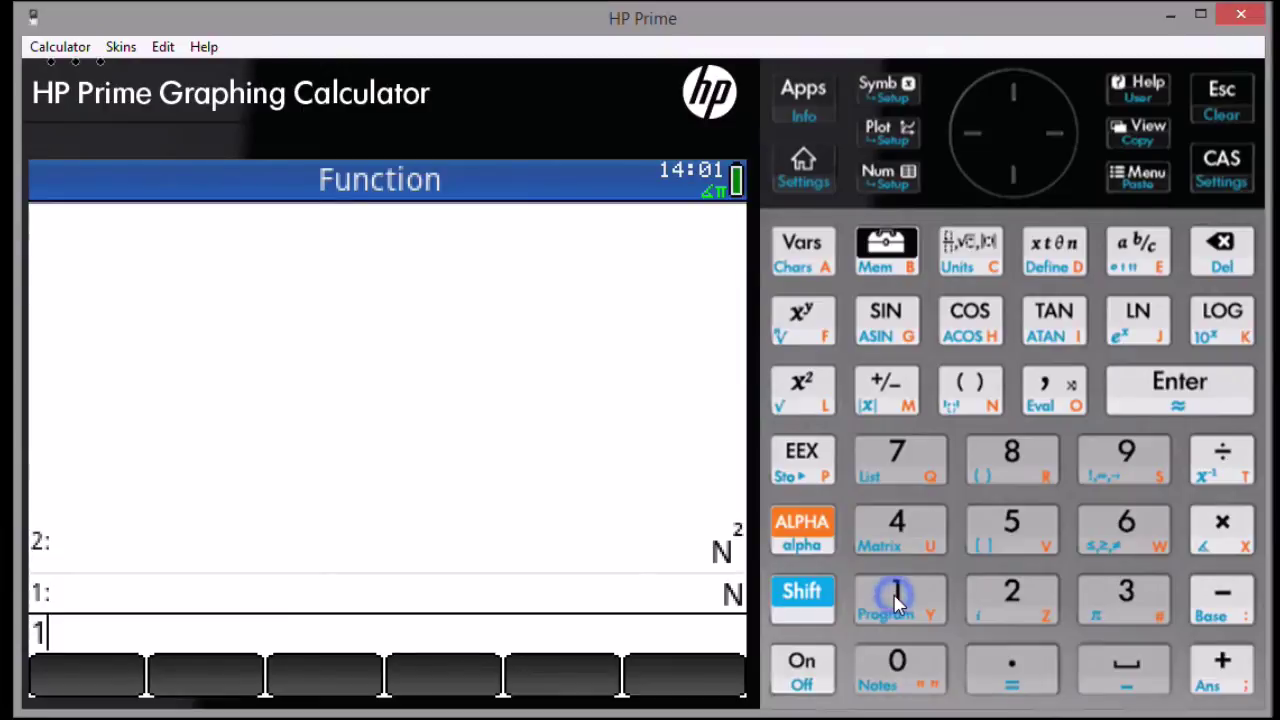
left_click(1172, 408)
left_click(882, 598)
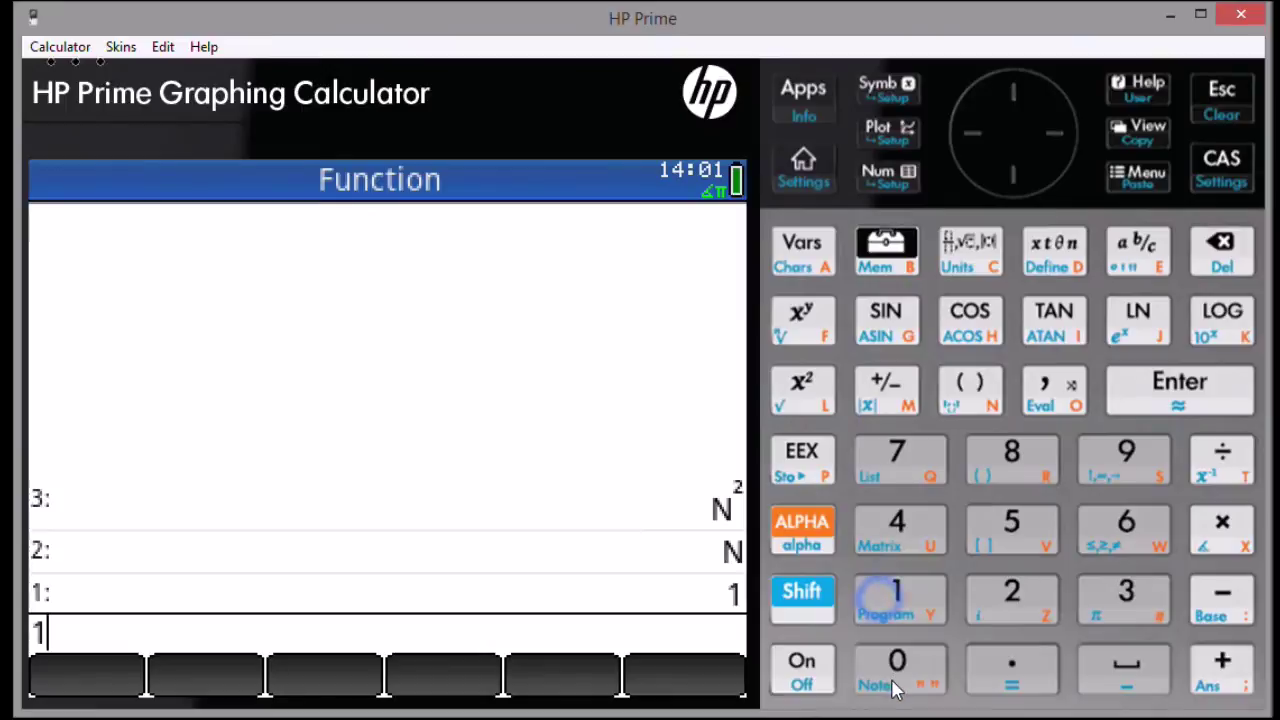
left_click(895, 666)
left_click(1175, 395)
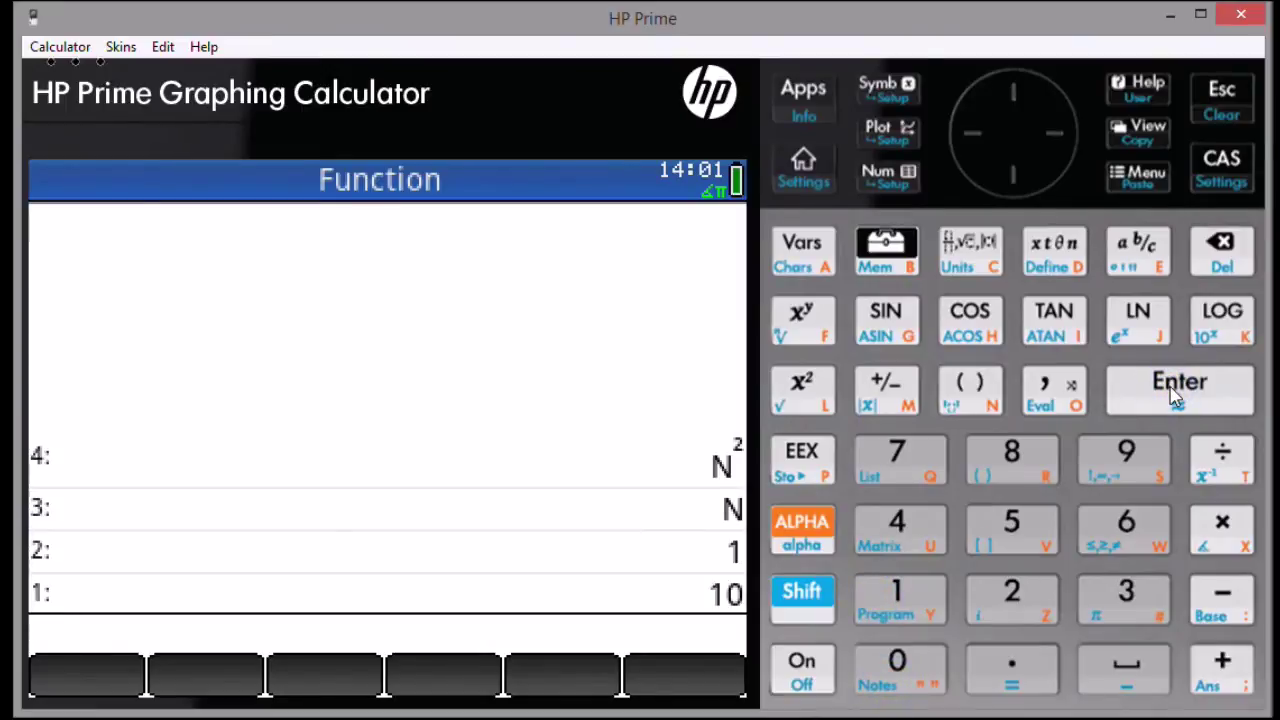
Apply CAS sum with 4 arguments, returning 385
left_click(886, 248)
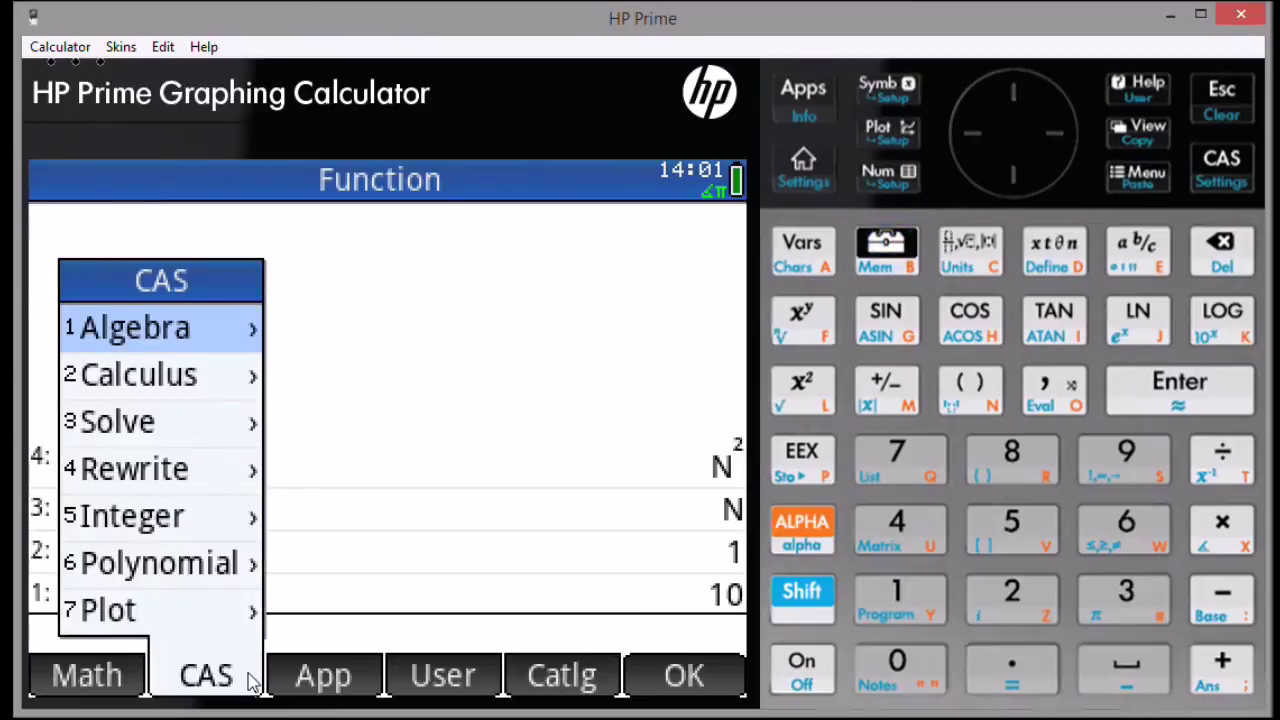
left_click(220, 382)
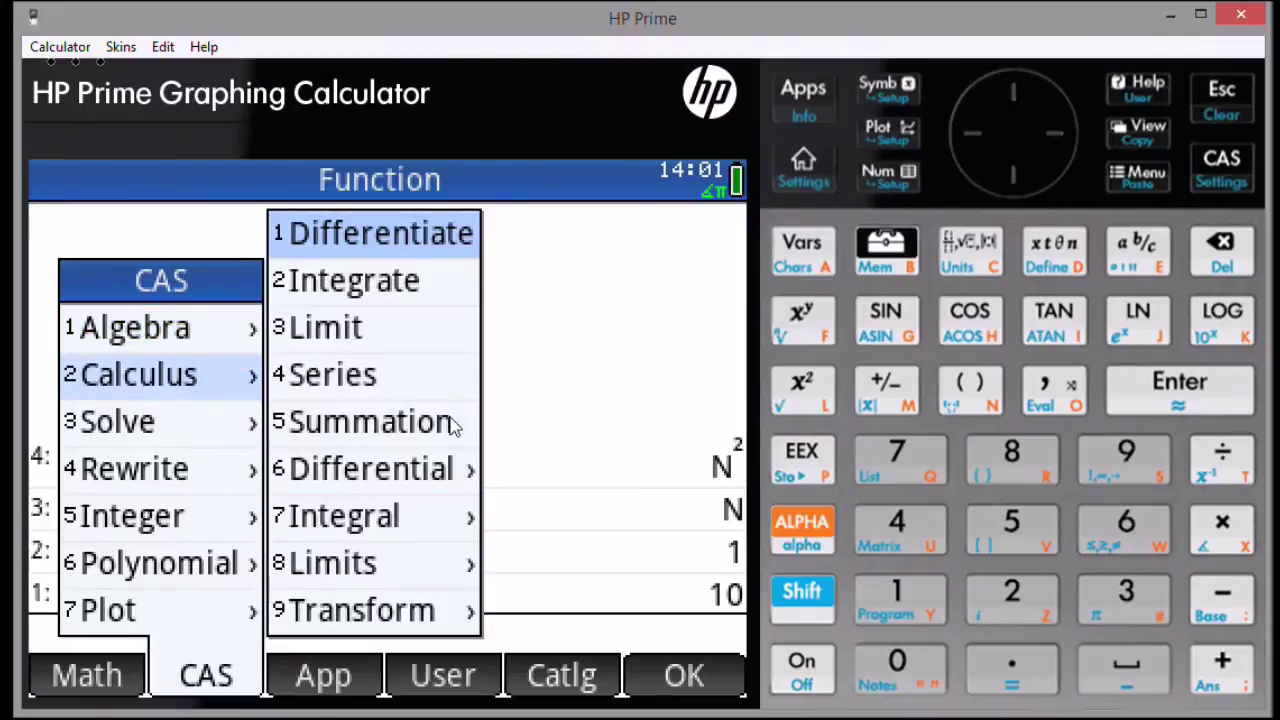
left_click(457, 427)
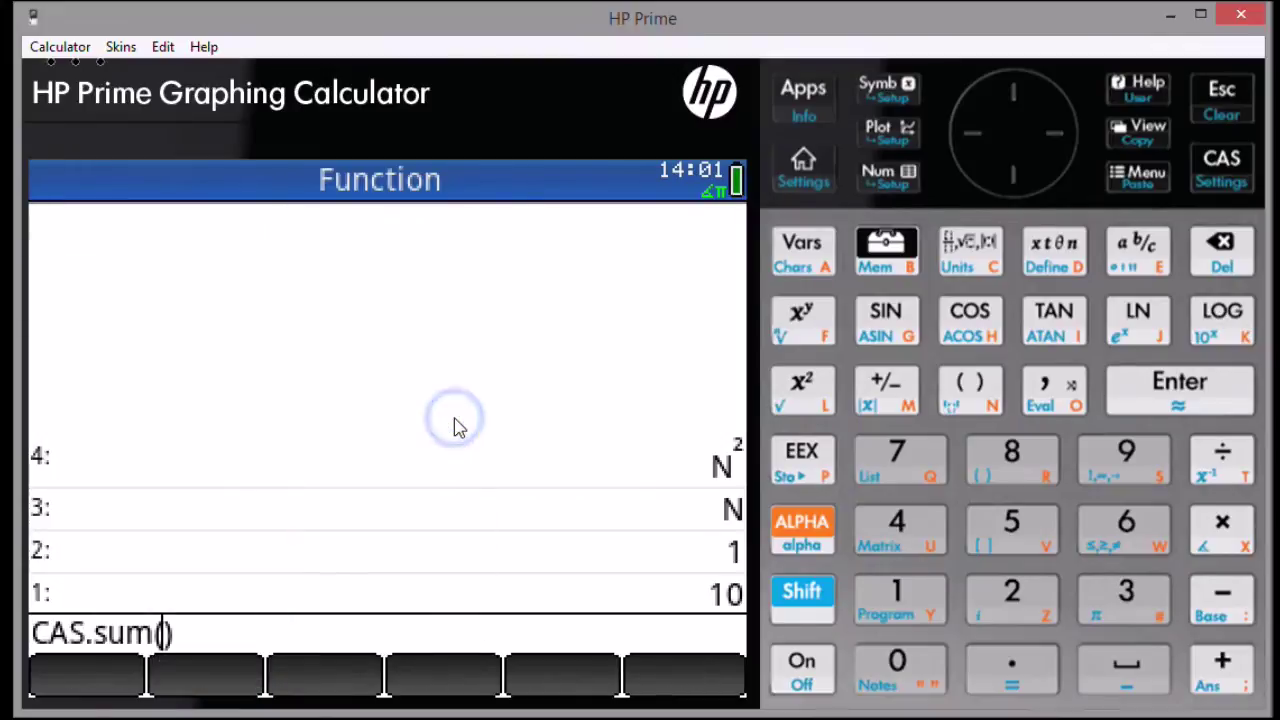
left_click(912, 543)
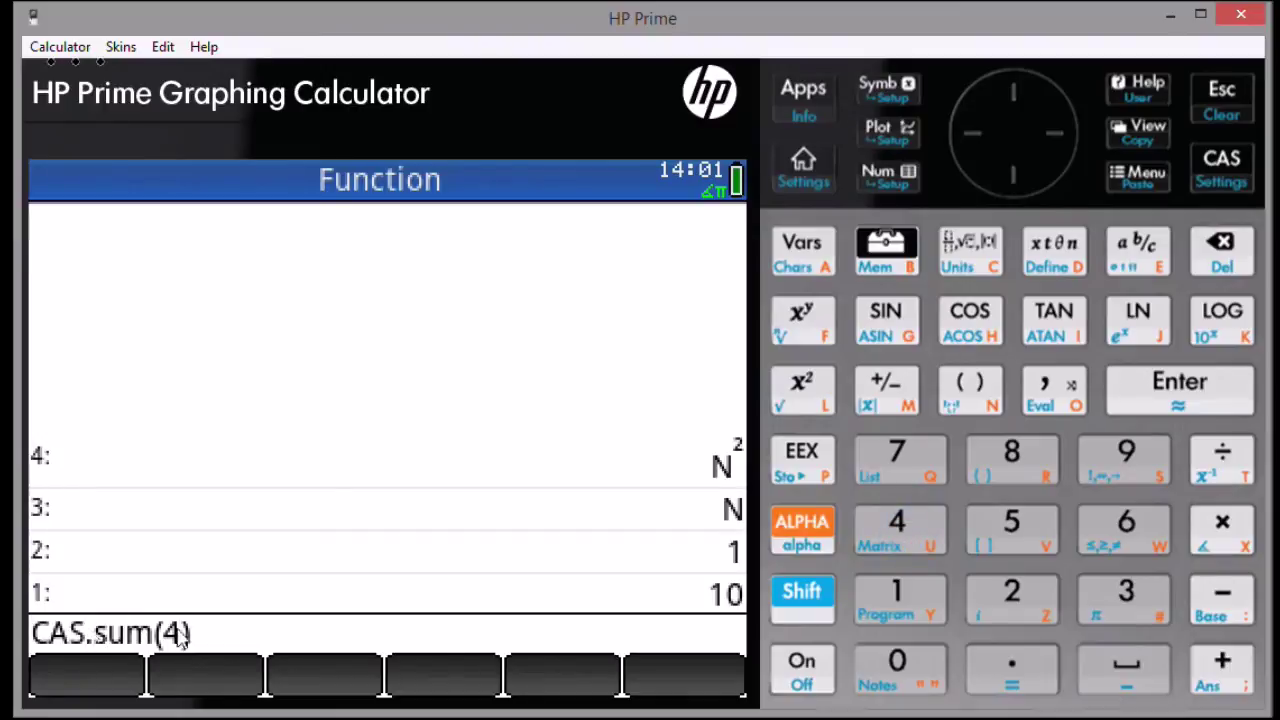
left_click(1229, 393)
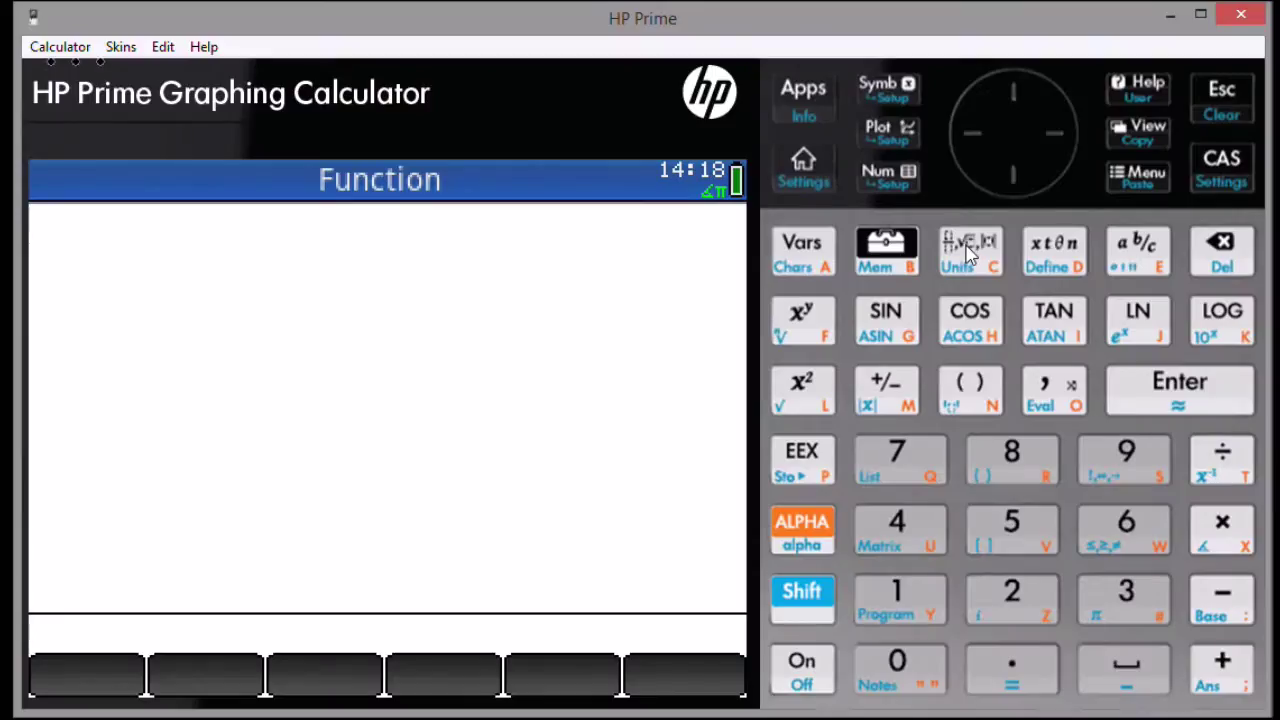
Insert a definite integral template with bounds 0 to .5
left_click(968, 254)
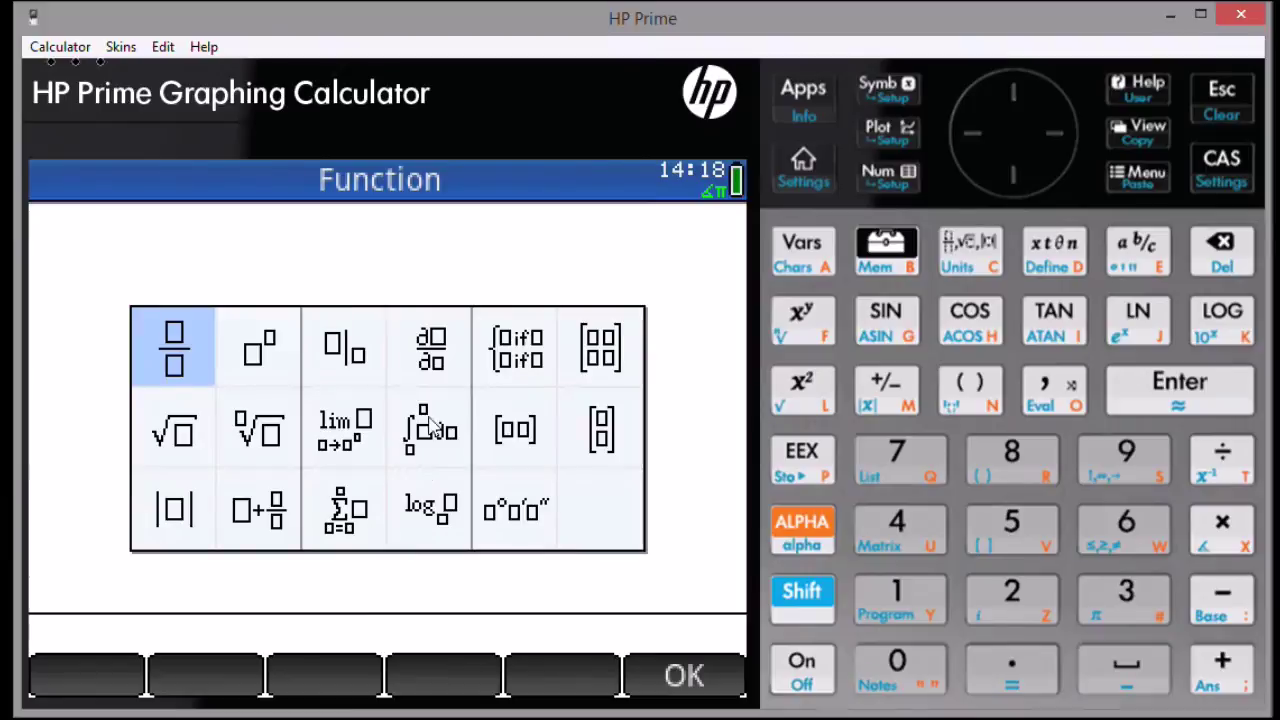
left_click(431, 430)
left_click(900, 662)
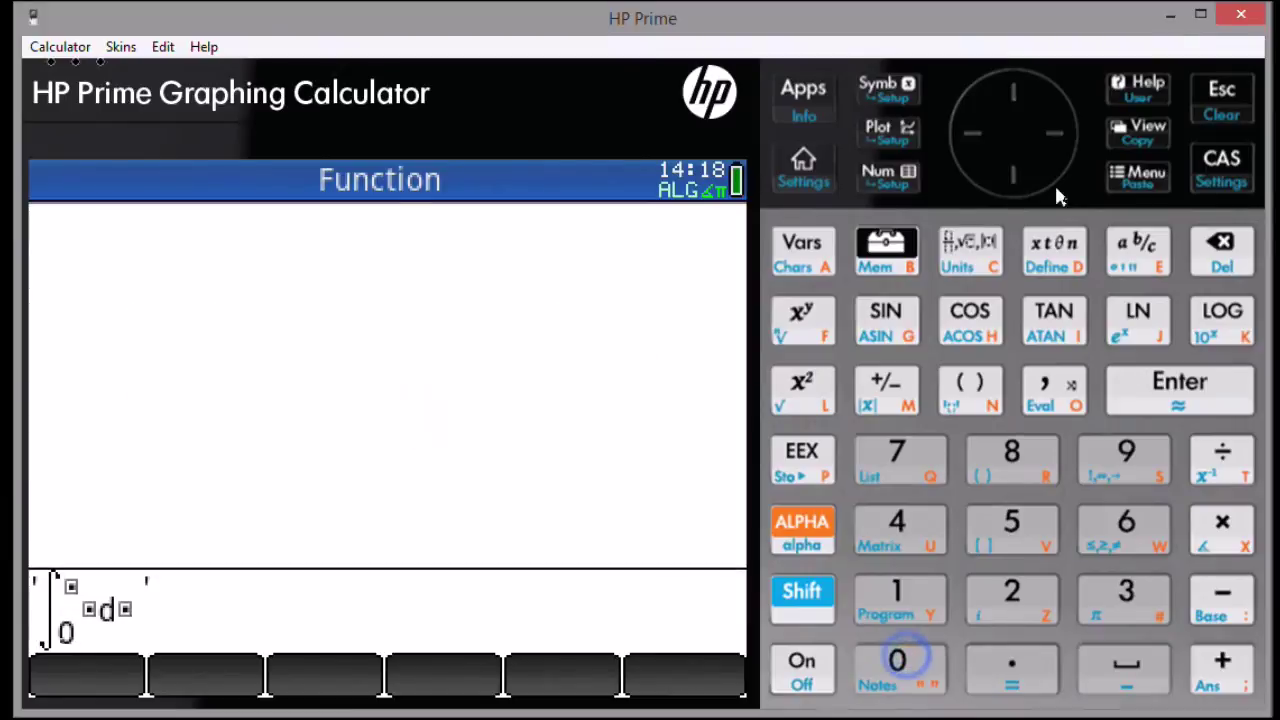
left_click(1012, 94)
left_click(995, 672)
left_click(1015, 520)
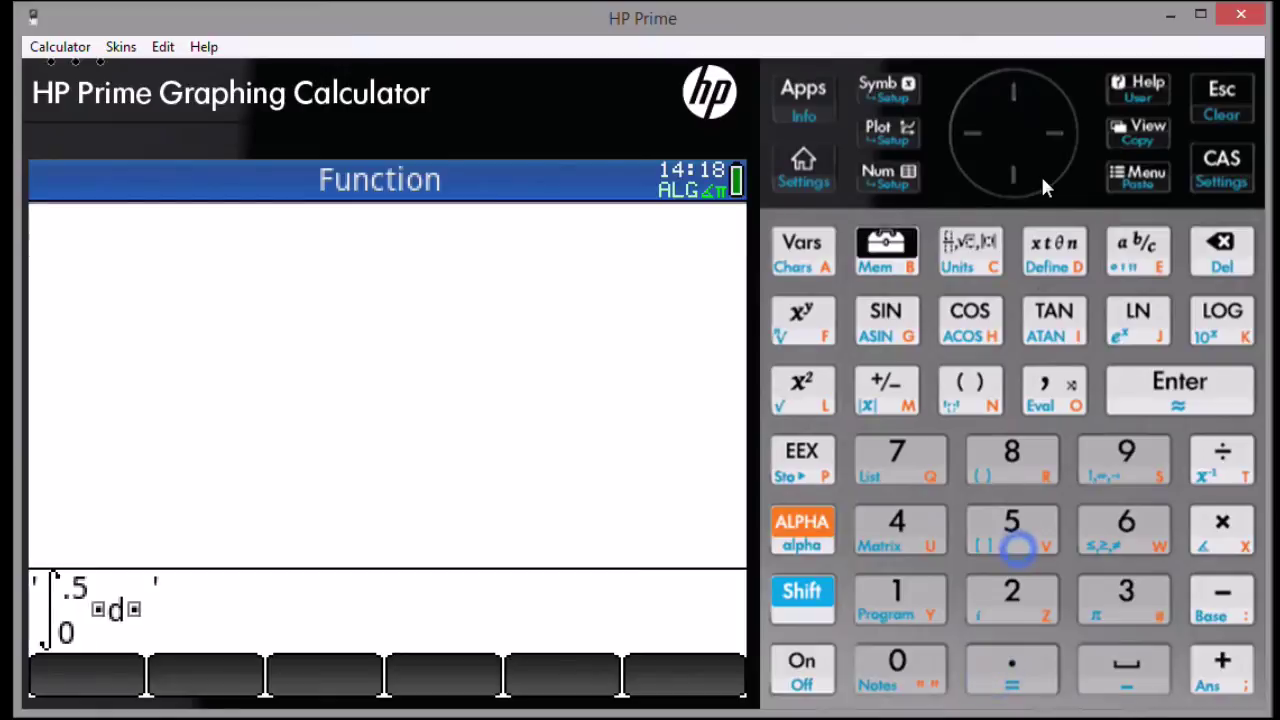
left_click(1050, 132)
Fill in the integrand e^(X²) with differential dX and push the integral
left_click(790, 607)
left_click(1140, 325)
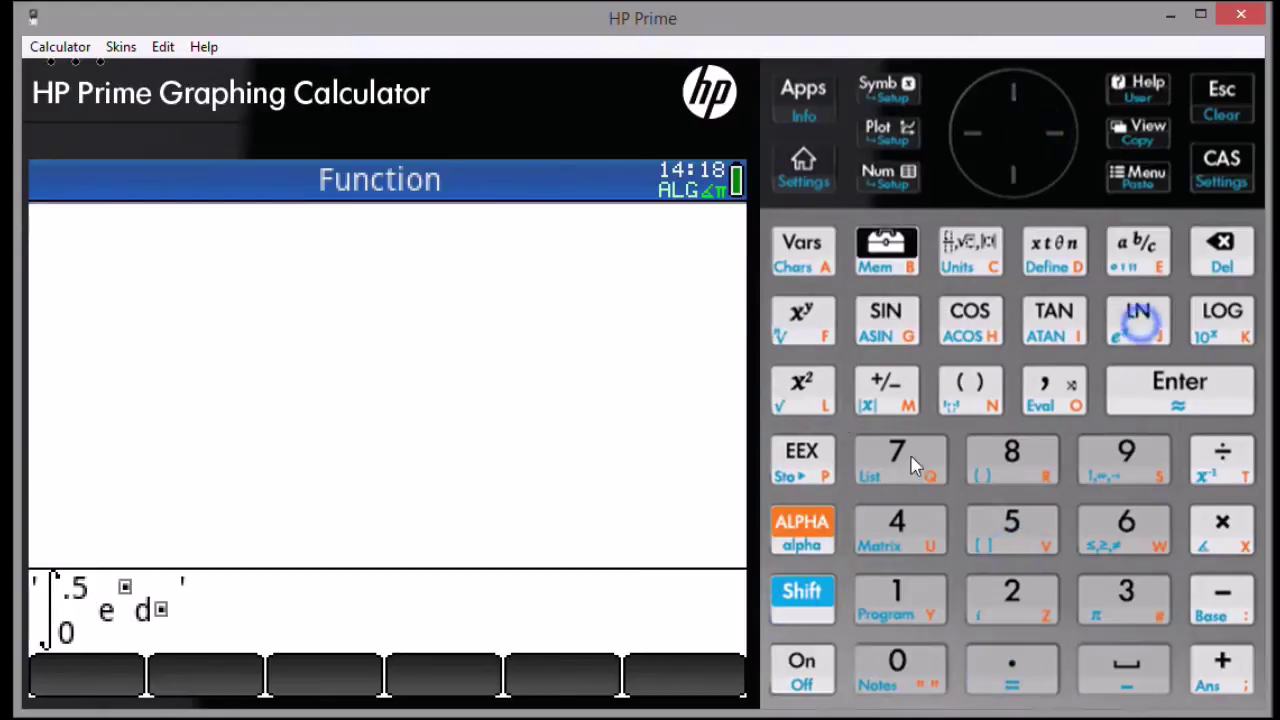
left_click(816, 519)
left_click(1222, 528)
left_click(801, 388)
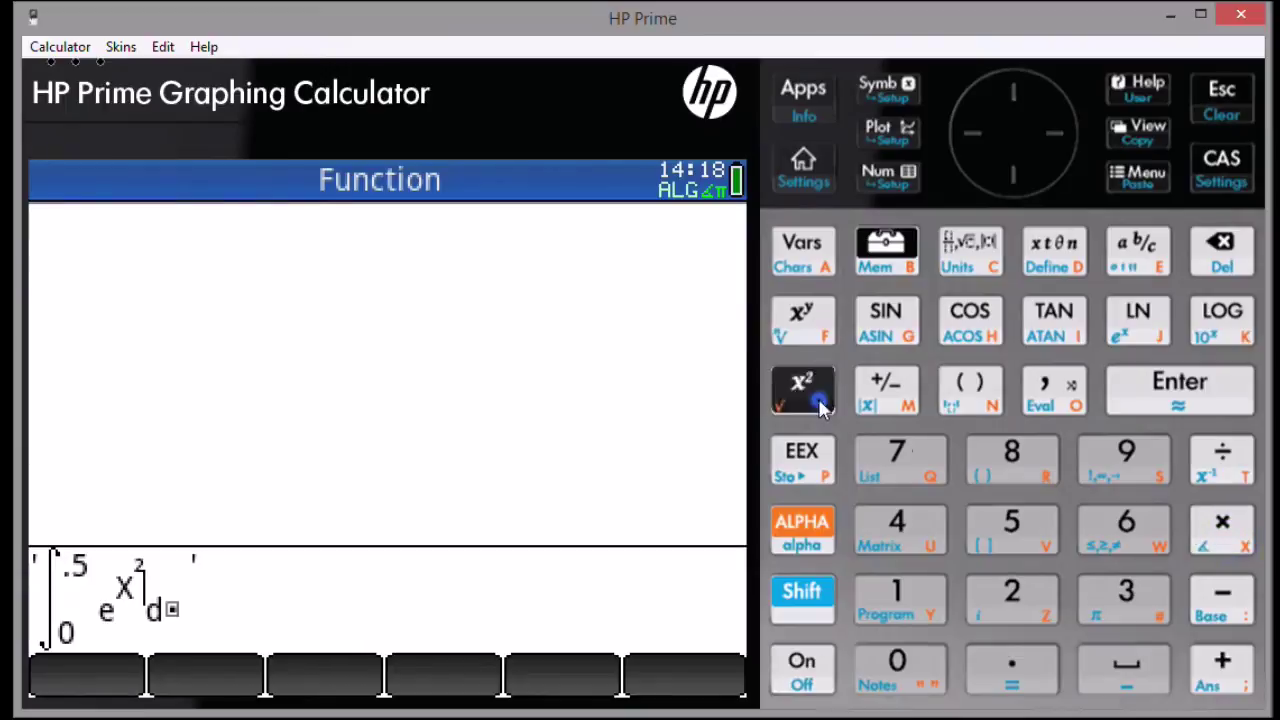
left_click(1052, 132)
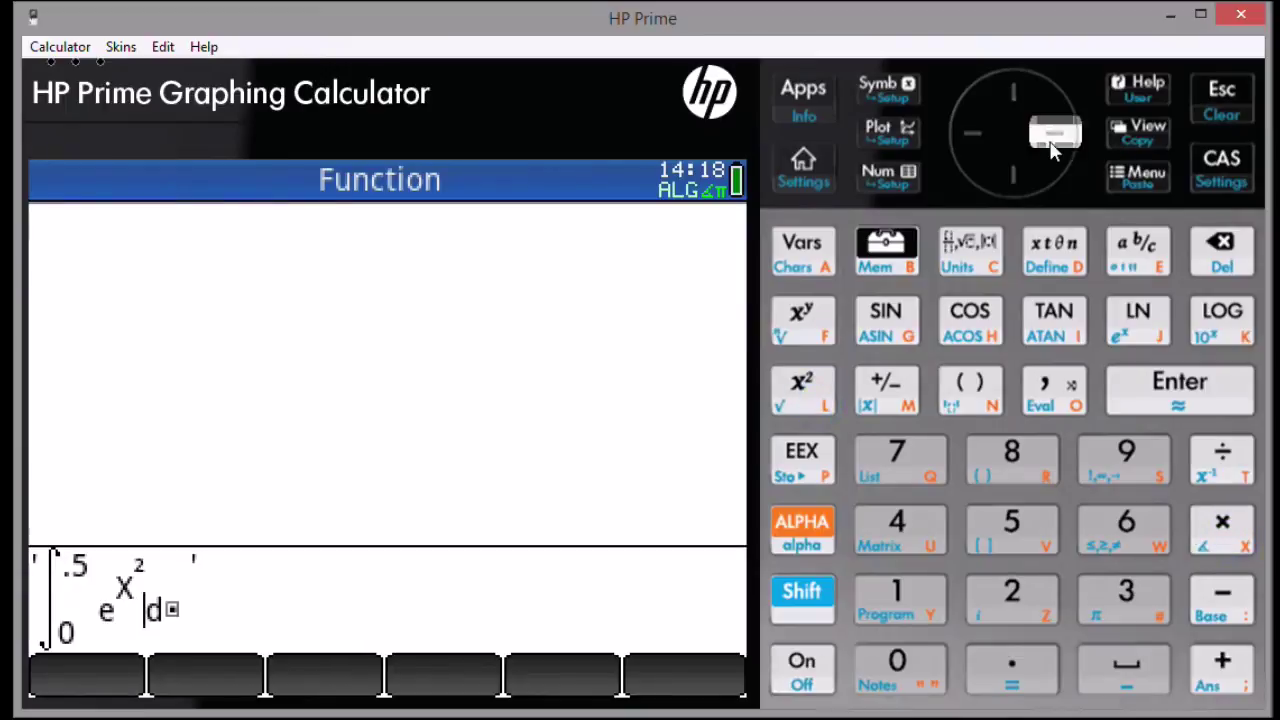
left_click(805, 535)
left_click(1220, 553)
left_click(1210, 386)
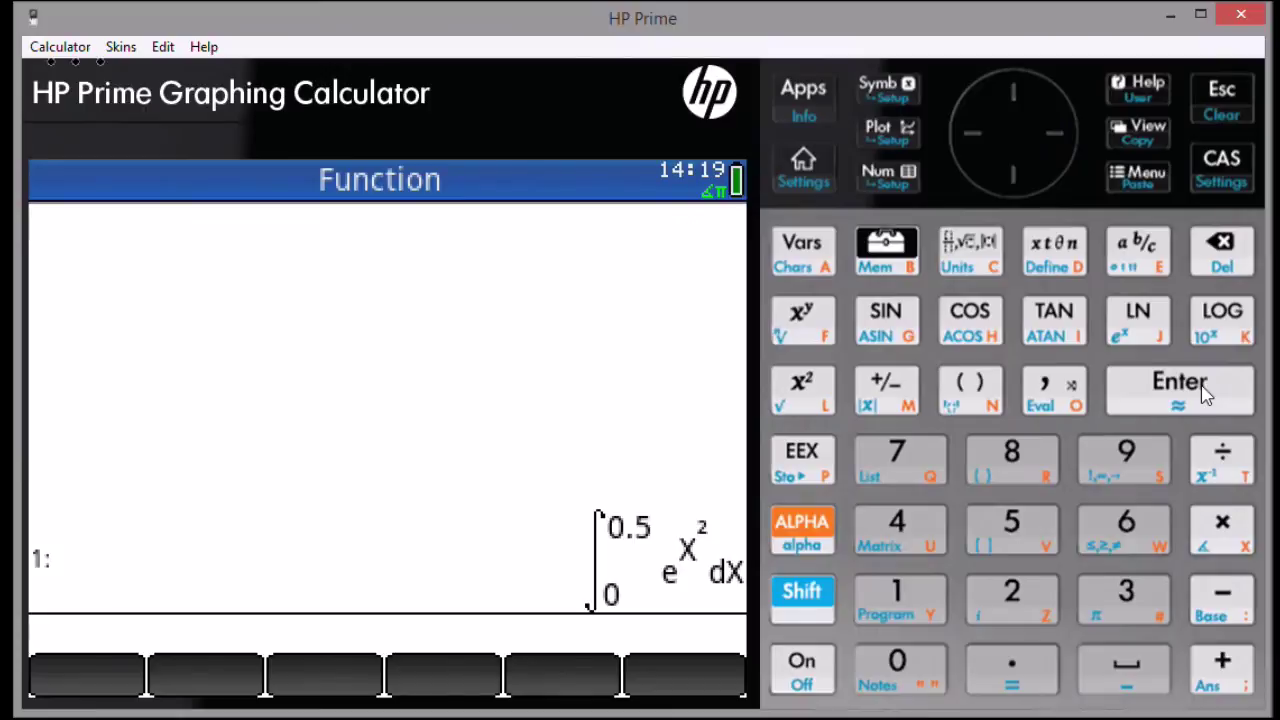
Apply CAS simplify(1) to the integral, giving 0.544987104184
left_click(876, 262)
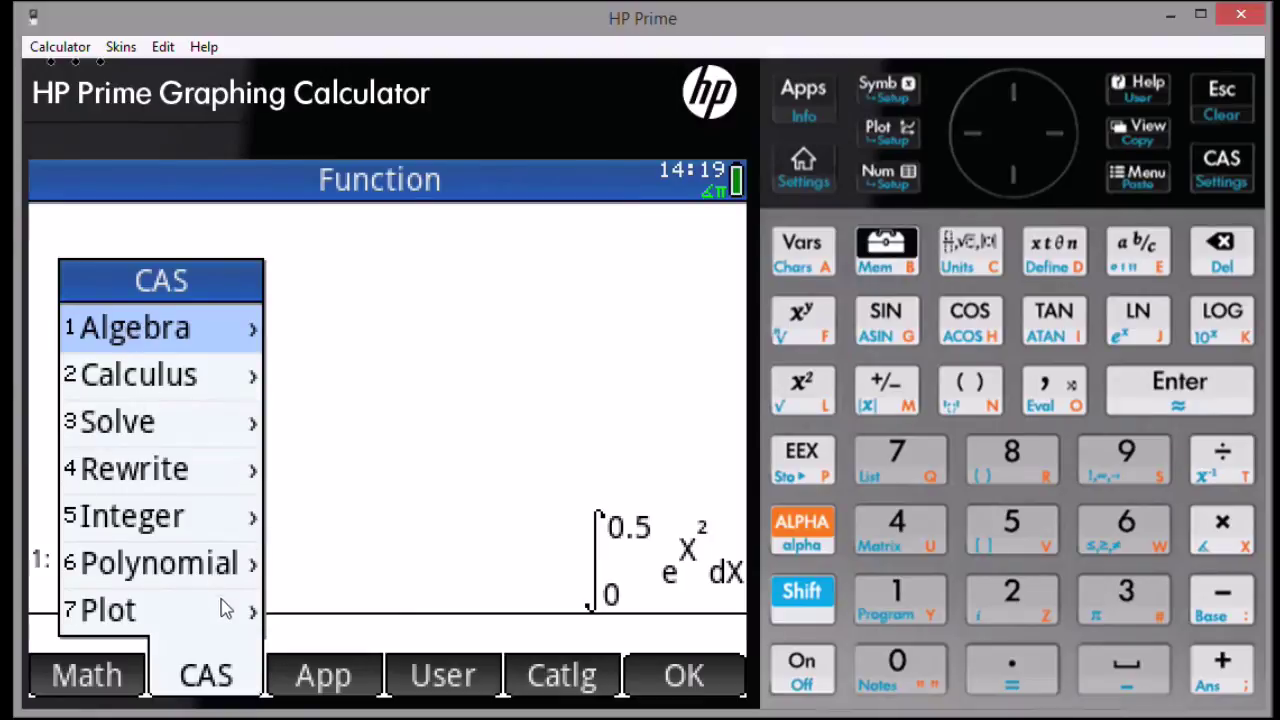
left_click(195, 330)
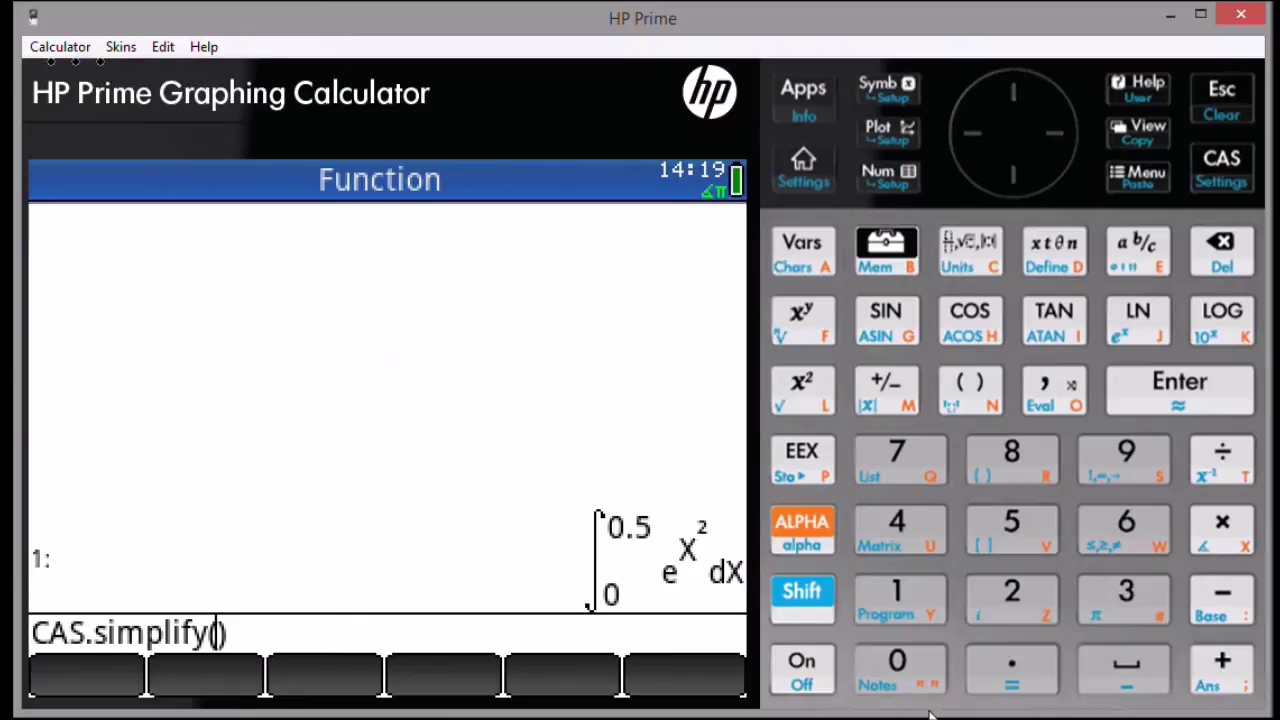
left_click(897, 601)
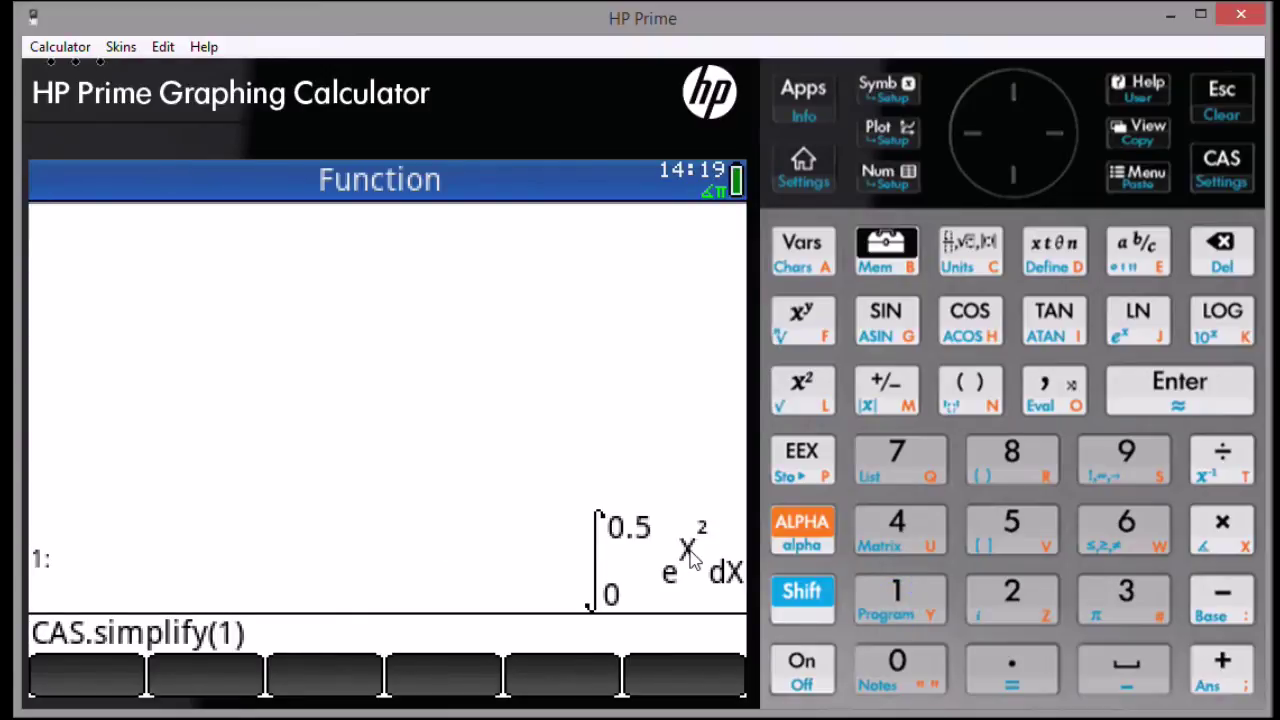
left_click(1155, 398)
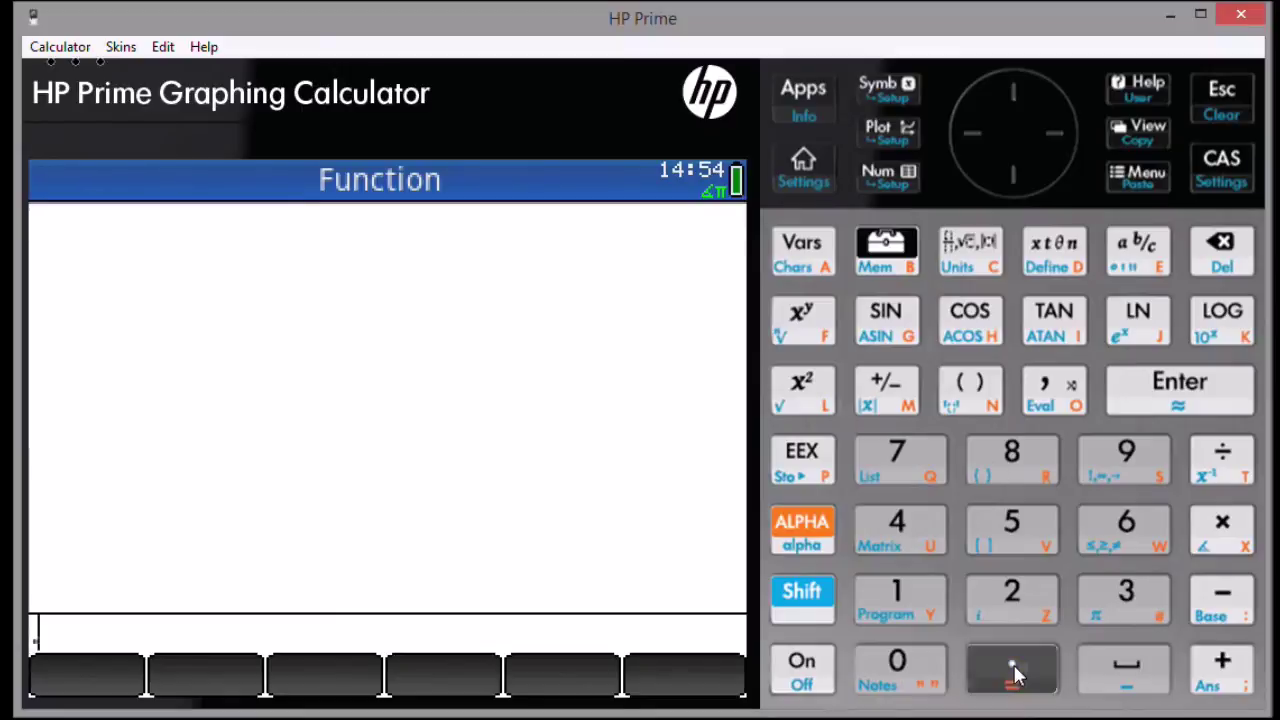
Push 0.25 and the quoted name 'X', then store 0.25 into X with Sto▶
left_click(1012, 598)
left_click(1012, 525)
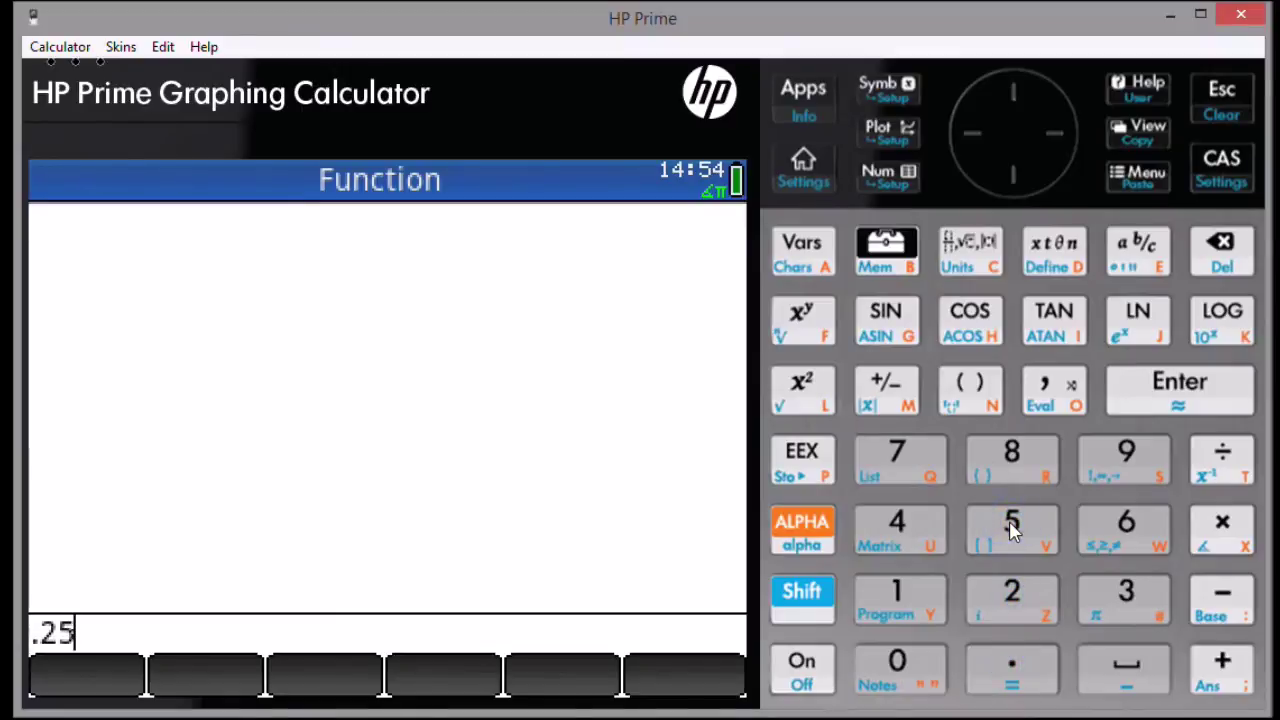
left_click(1175, 392)
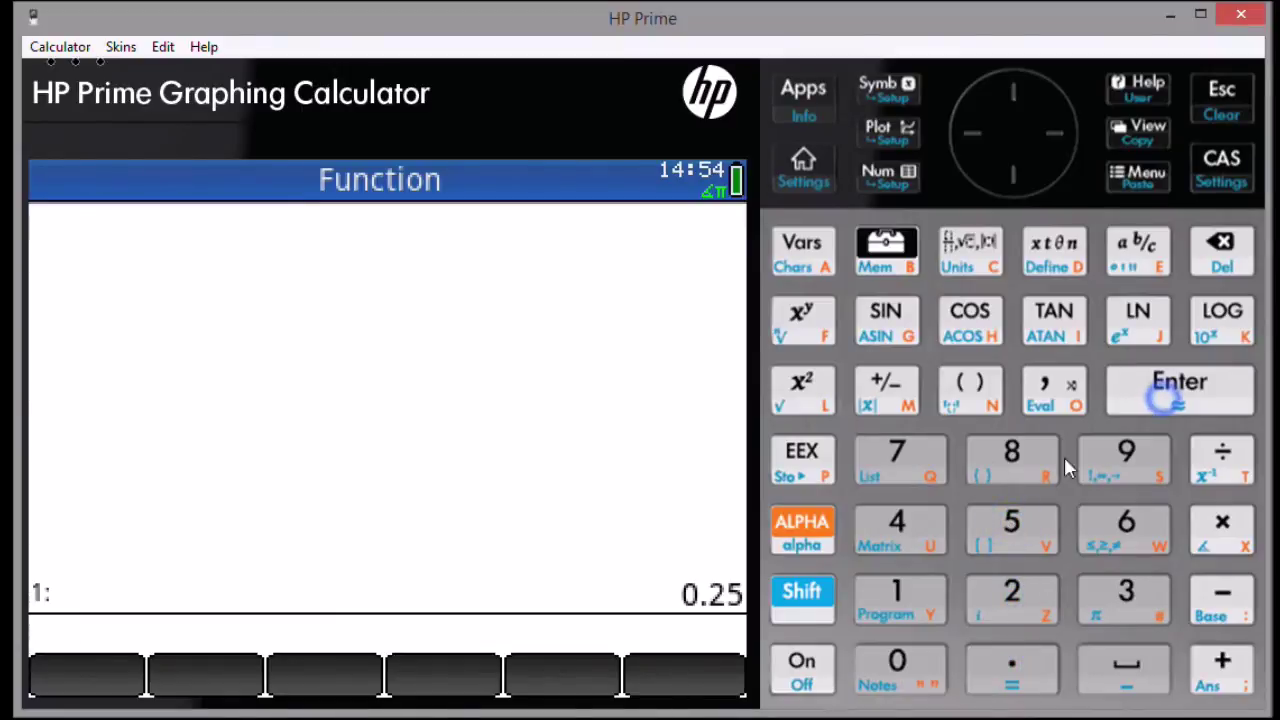
left_click(797, 600)
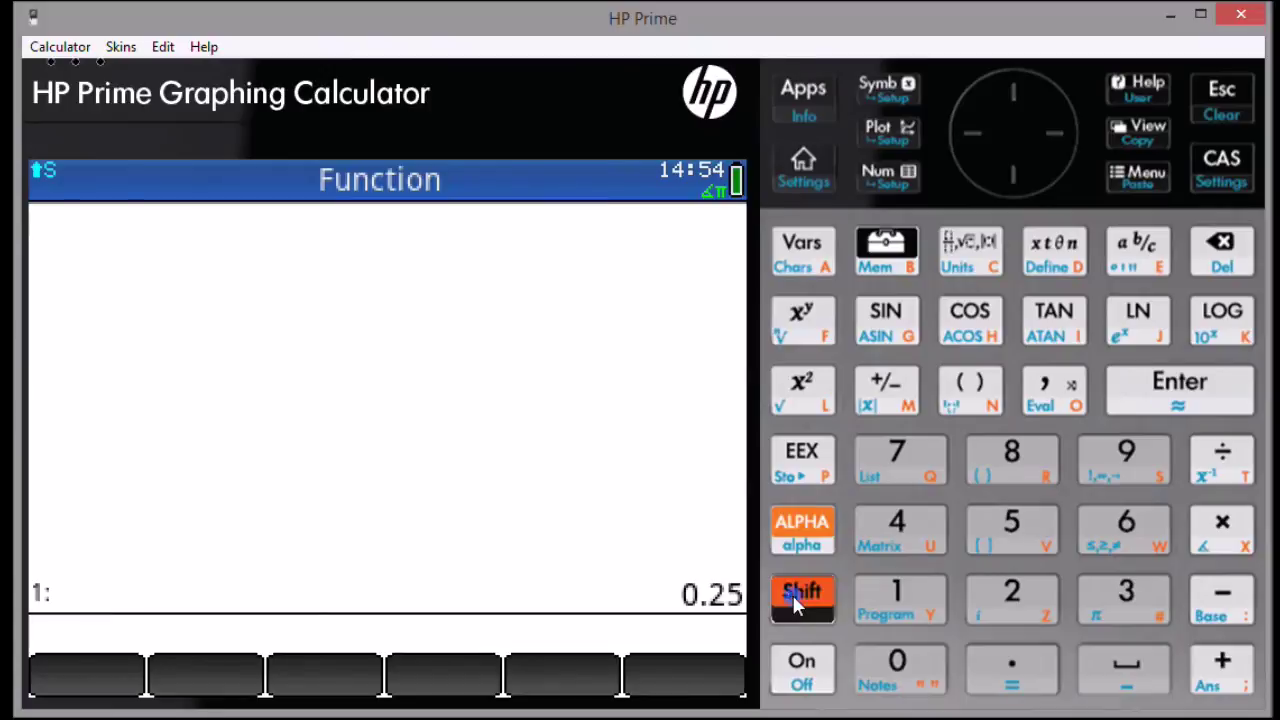
left_click(982, 392)
left_click(820, 530)
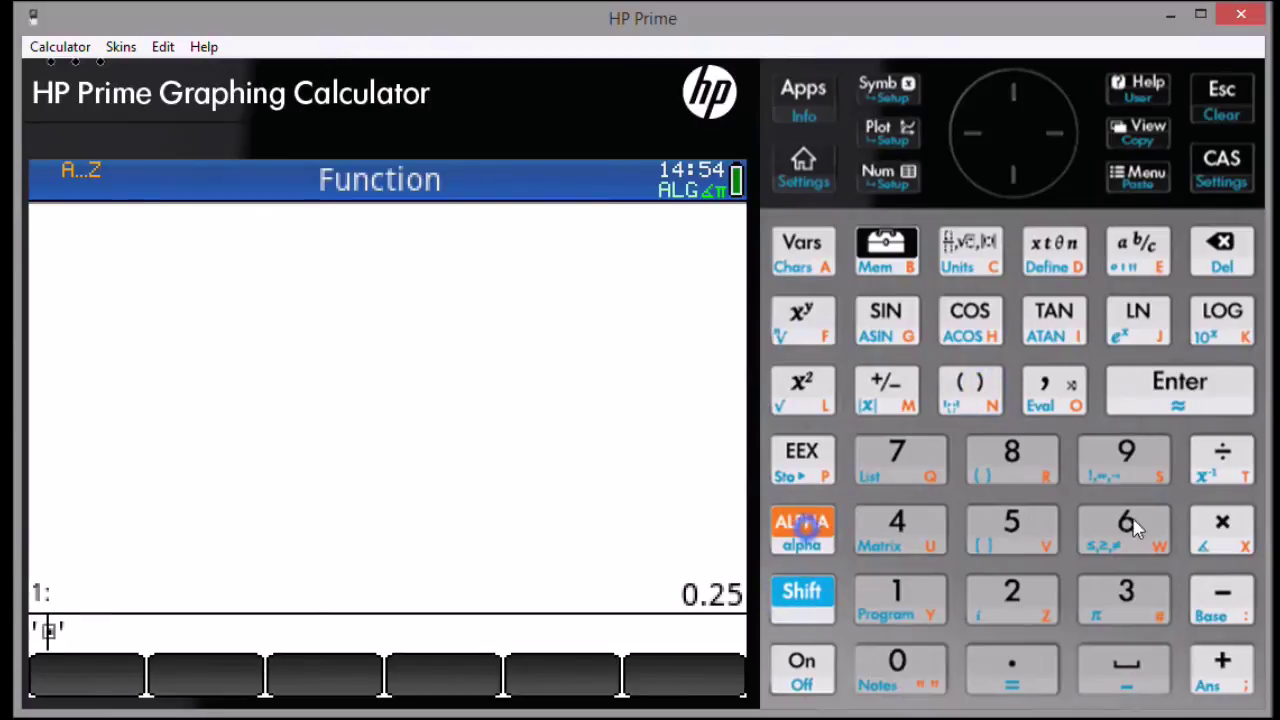
left_click(1215, 535)
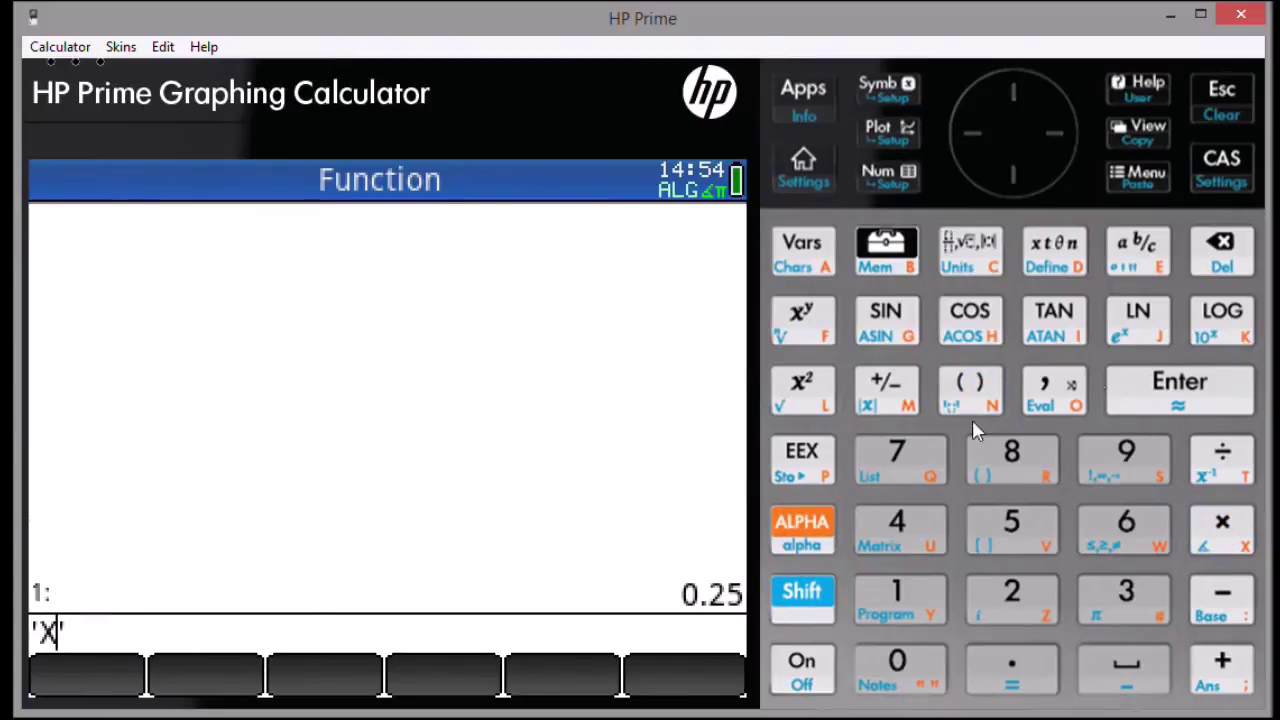
left_click(1177, 388)
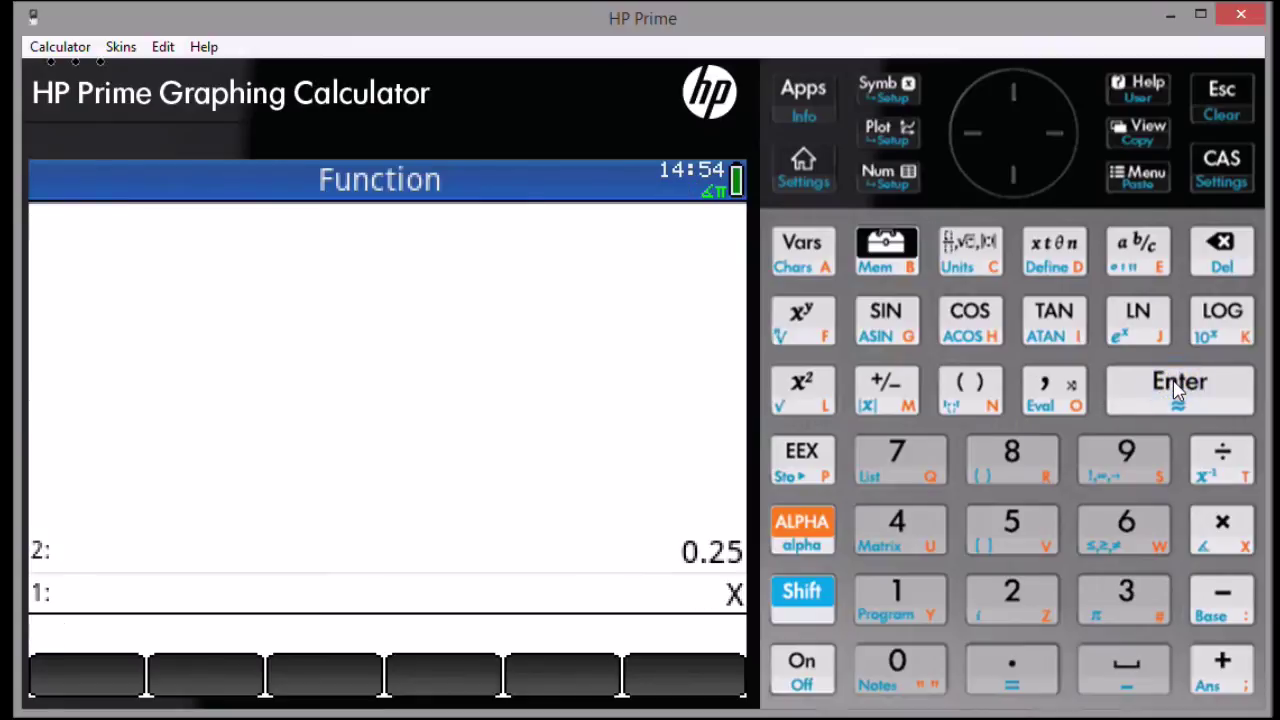
left_click(806, 611)
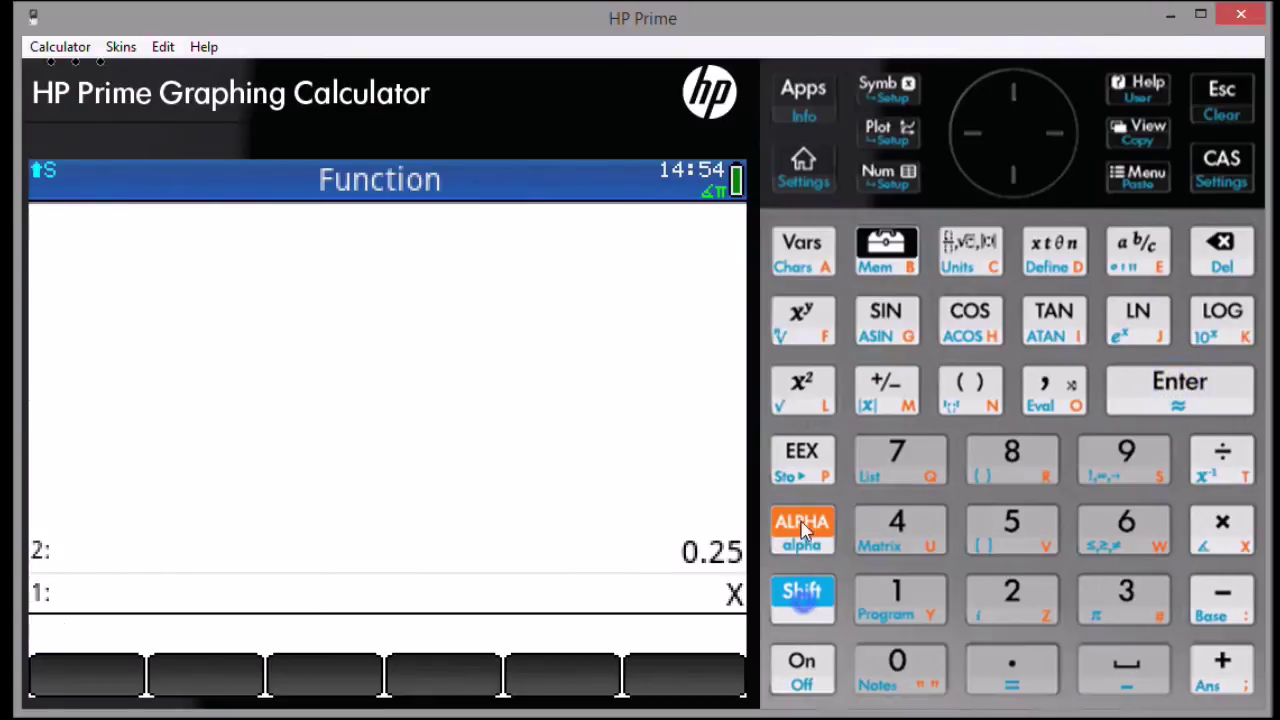
left_click(823, 452)
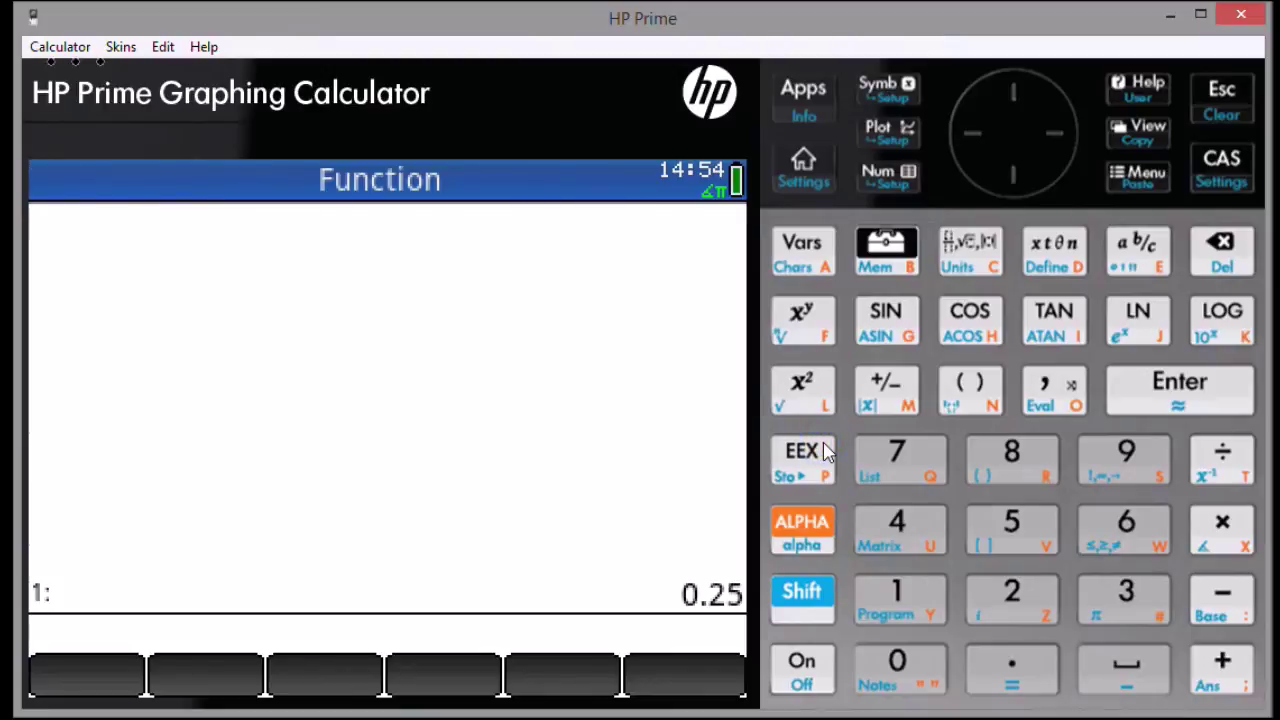
Build ∂SIN(e^X)/∂X in the partial-derivative template and push it onto the stack
left_click(975, 255)
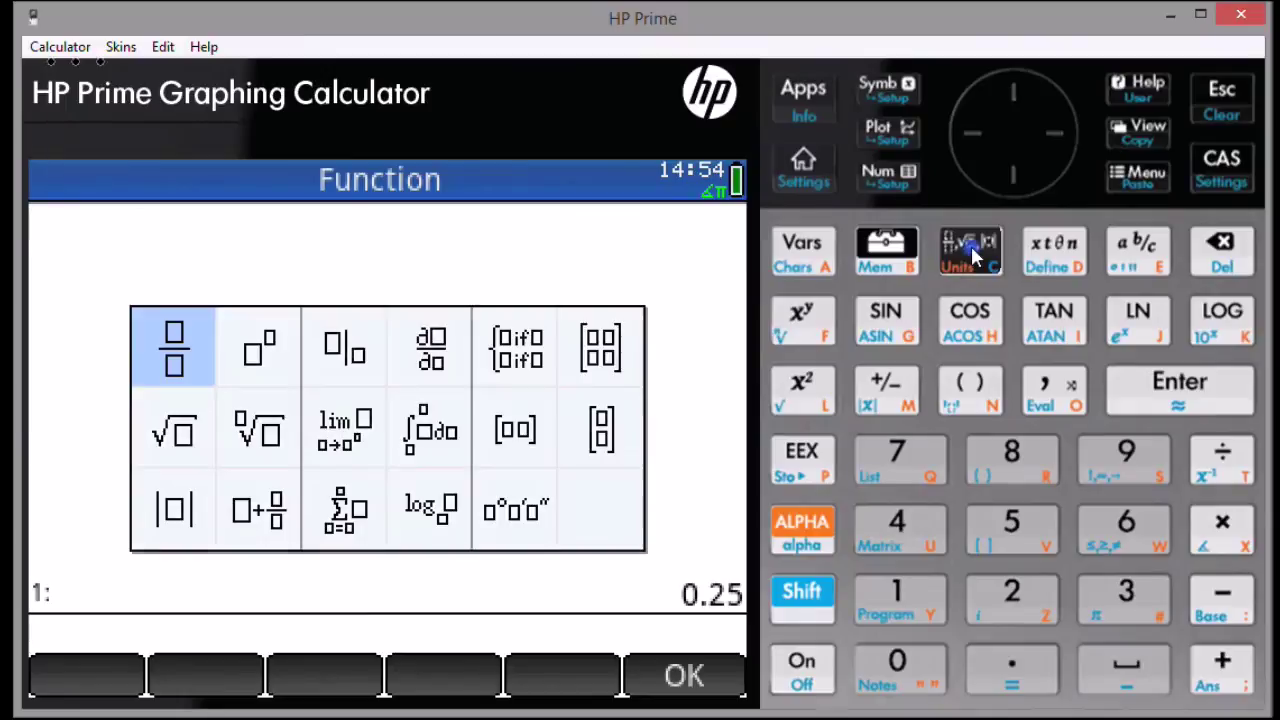
left_click(431, 350)
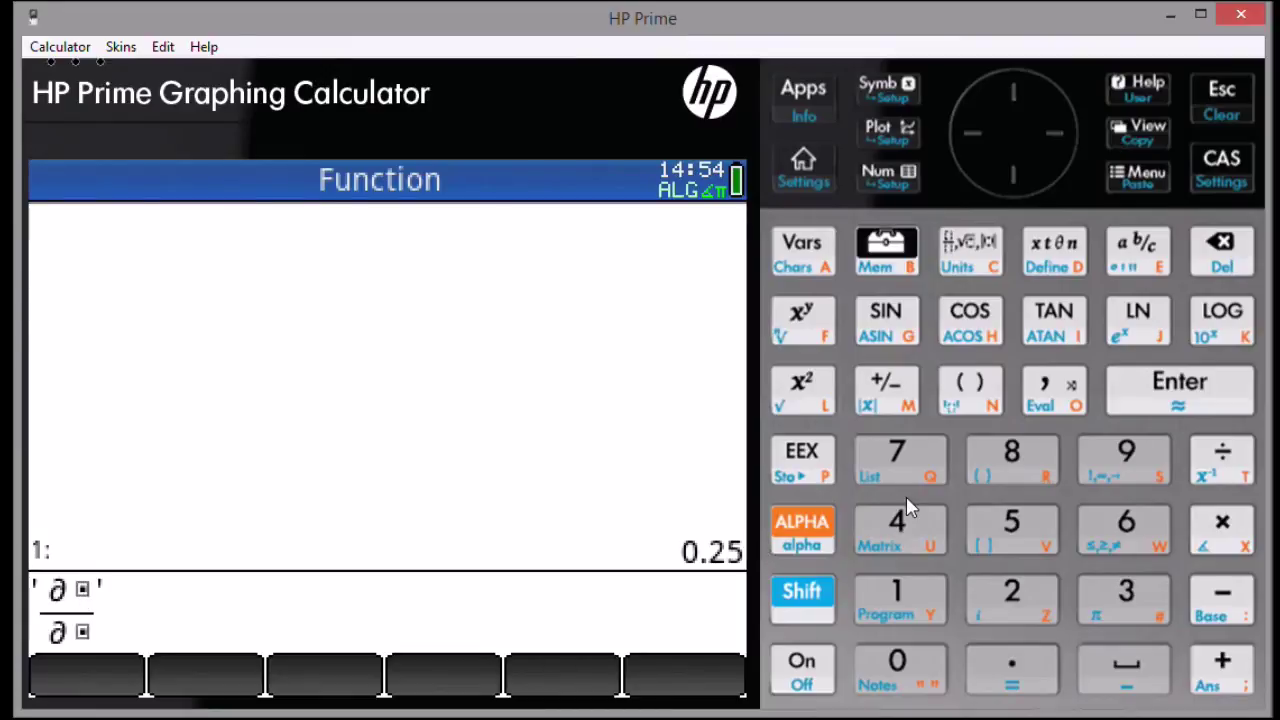
left_click(885, 318)
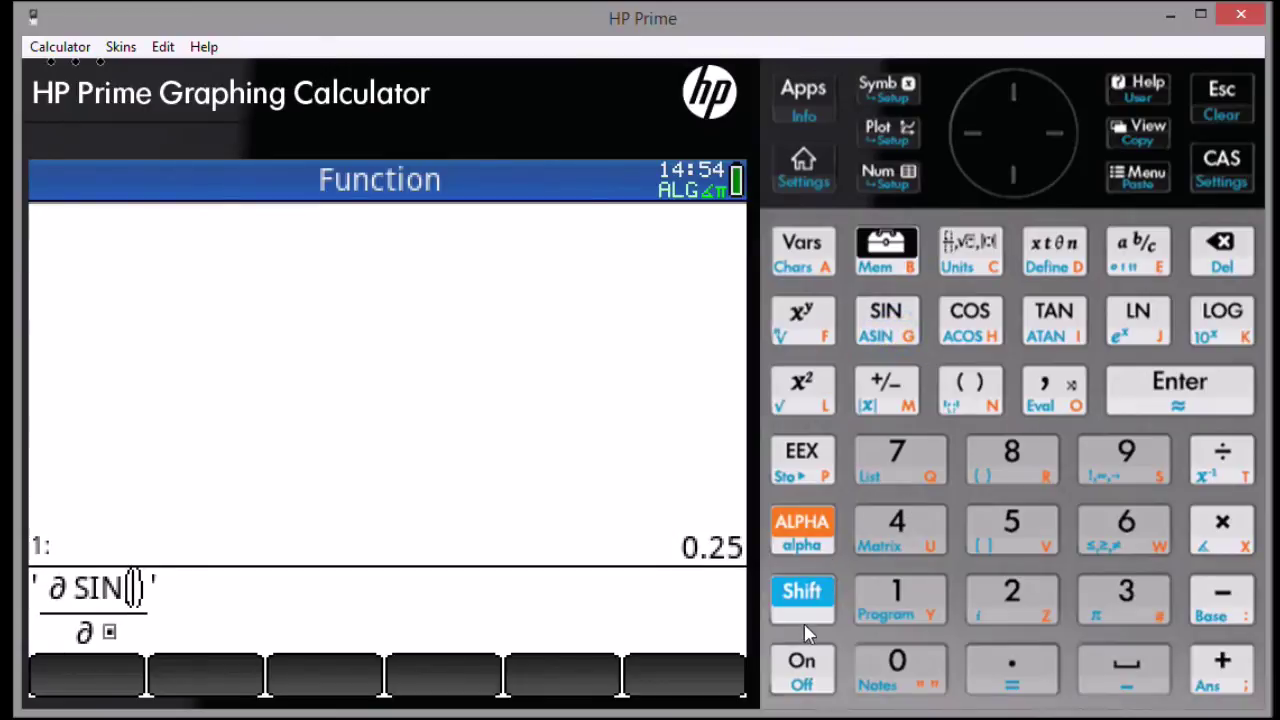
left_click(812, 594)
left_click(1150, 318)
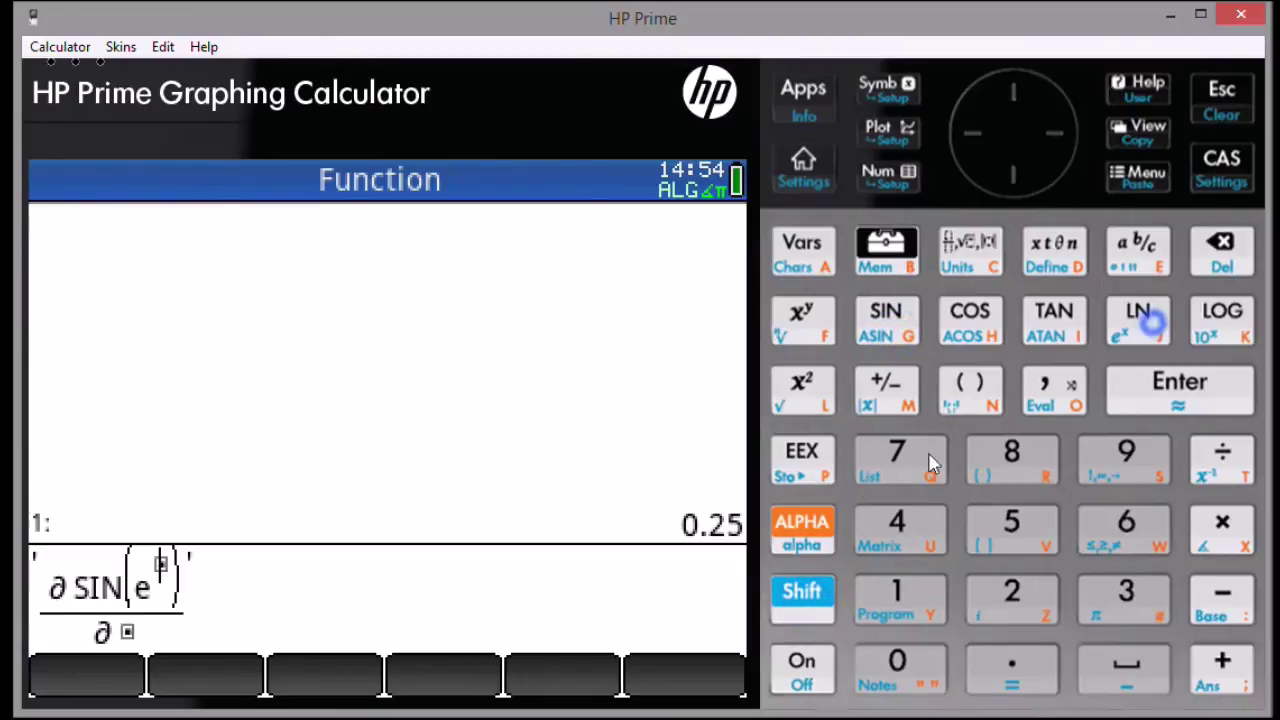
left_click(802, 528)
left_click(1238, 528)
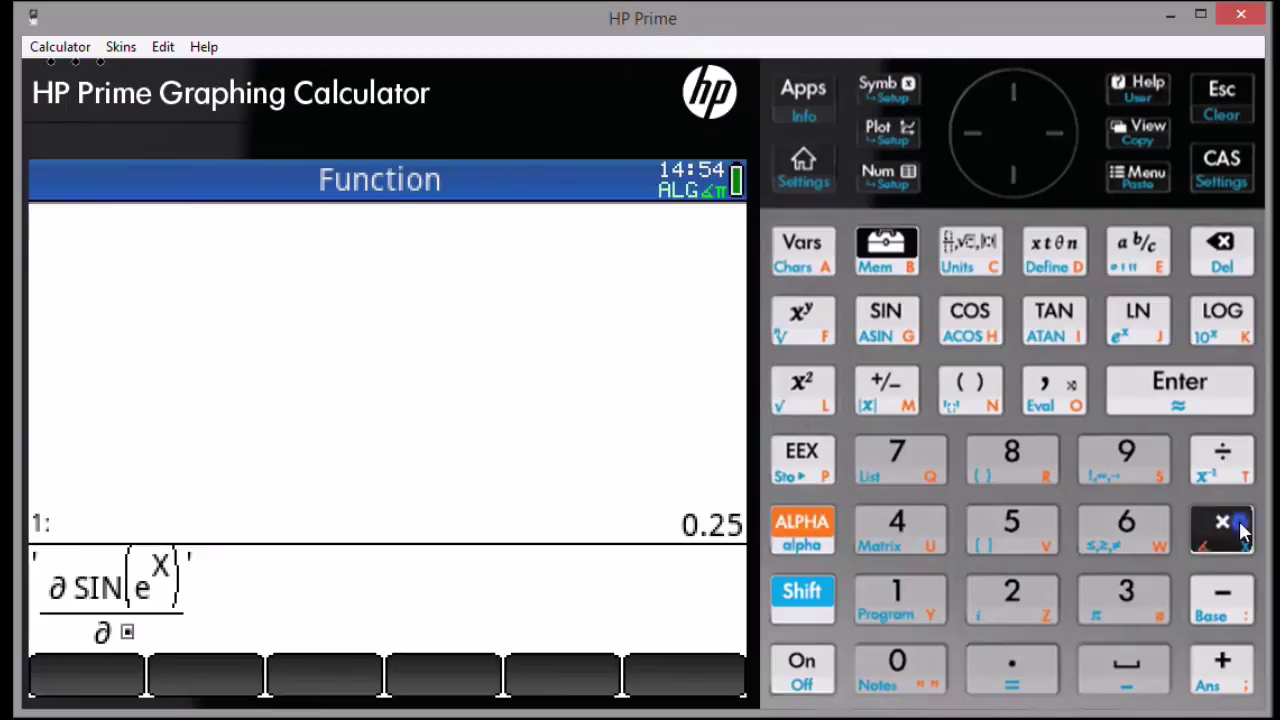
left_click(1015, 180)
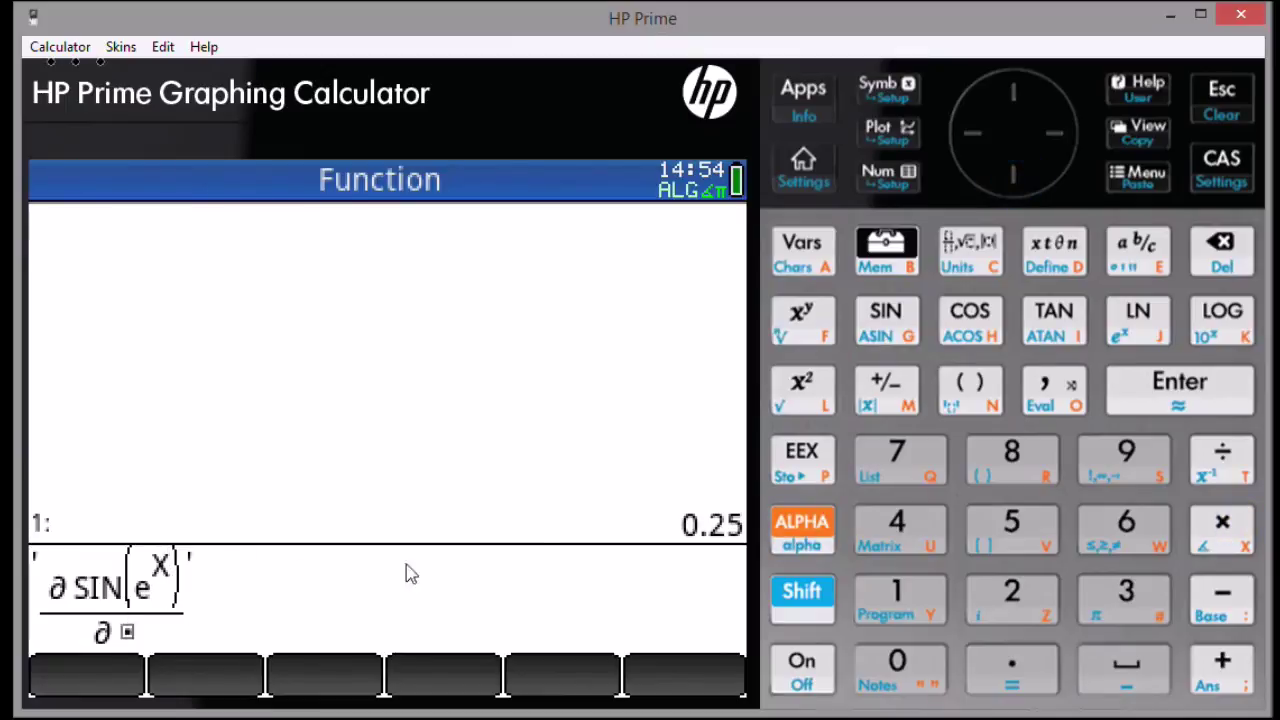
left_click(790, 522)
left_click(1222, 528)
left_click(1228, 382)
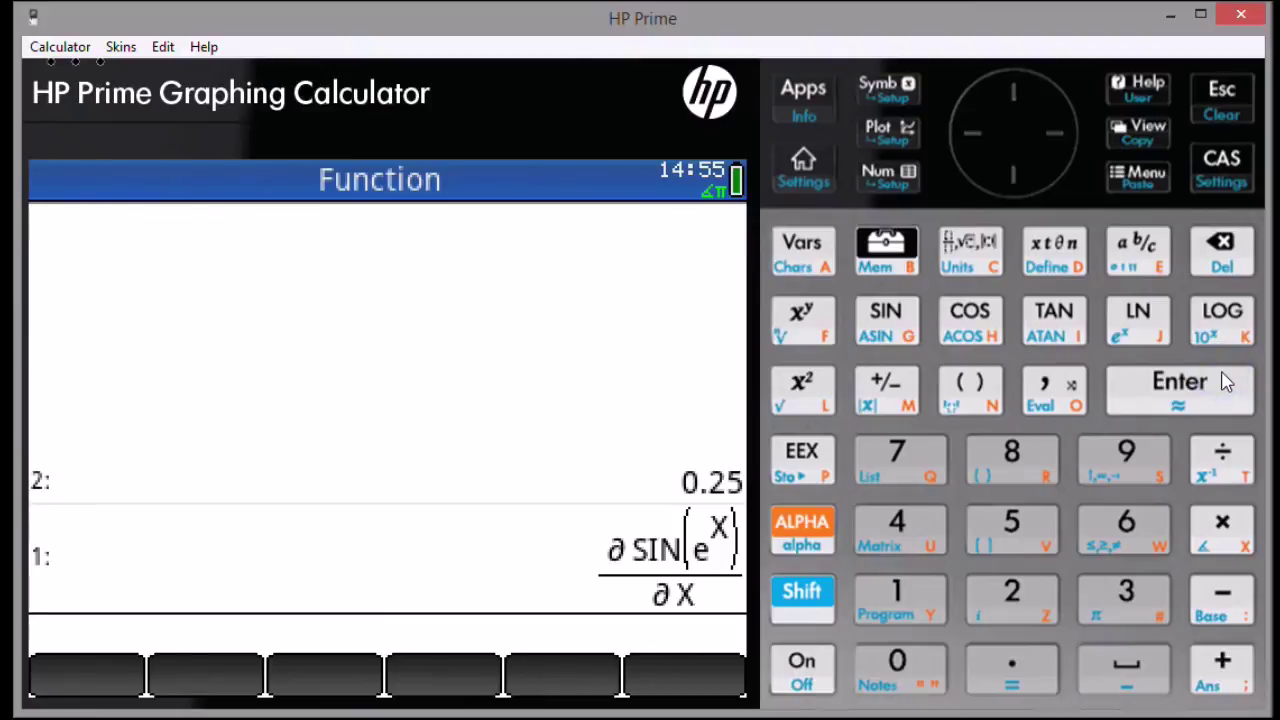
Apply CAS simplify(1) to evaluate the derivative at X = 0.25, giving 0.363194914802
left_click(893, 255)
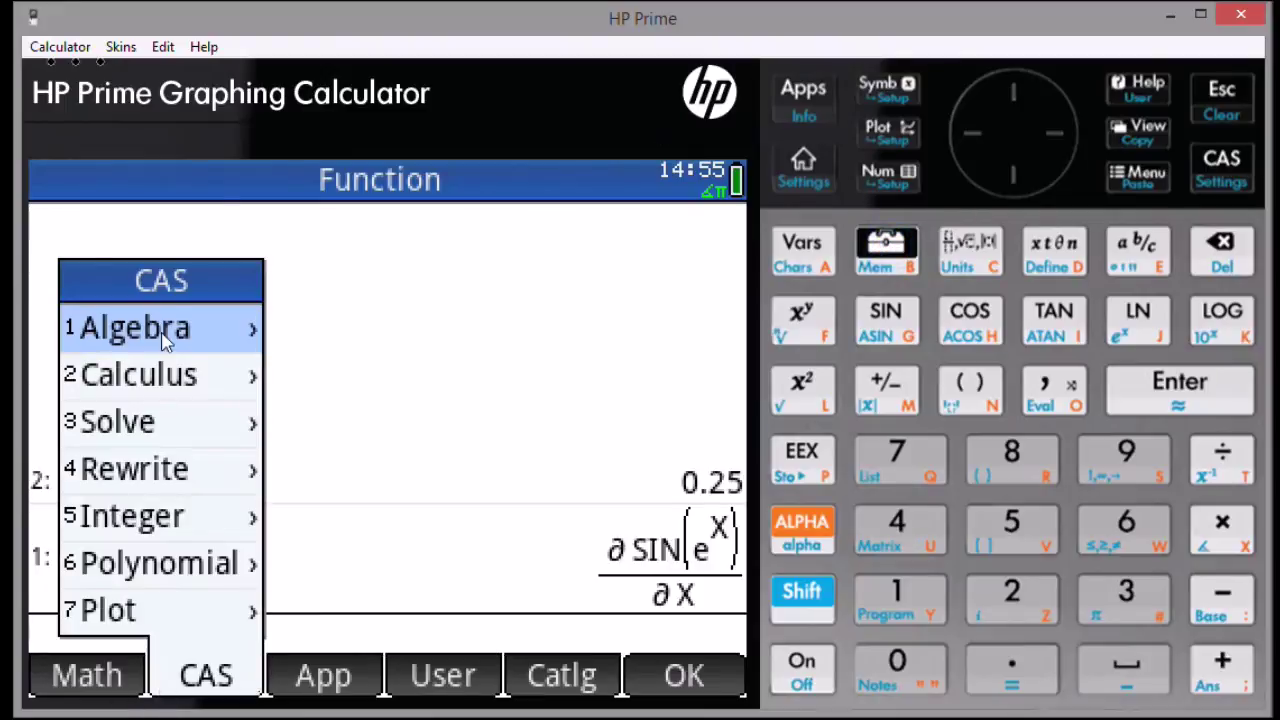
left_click(167, 341)
left_click(325, 340)
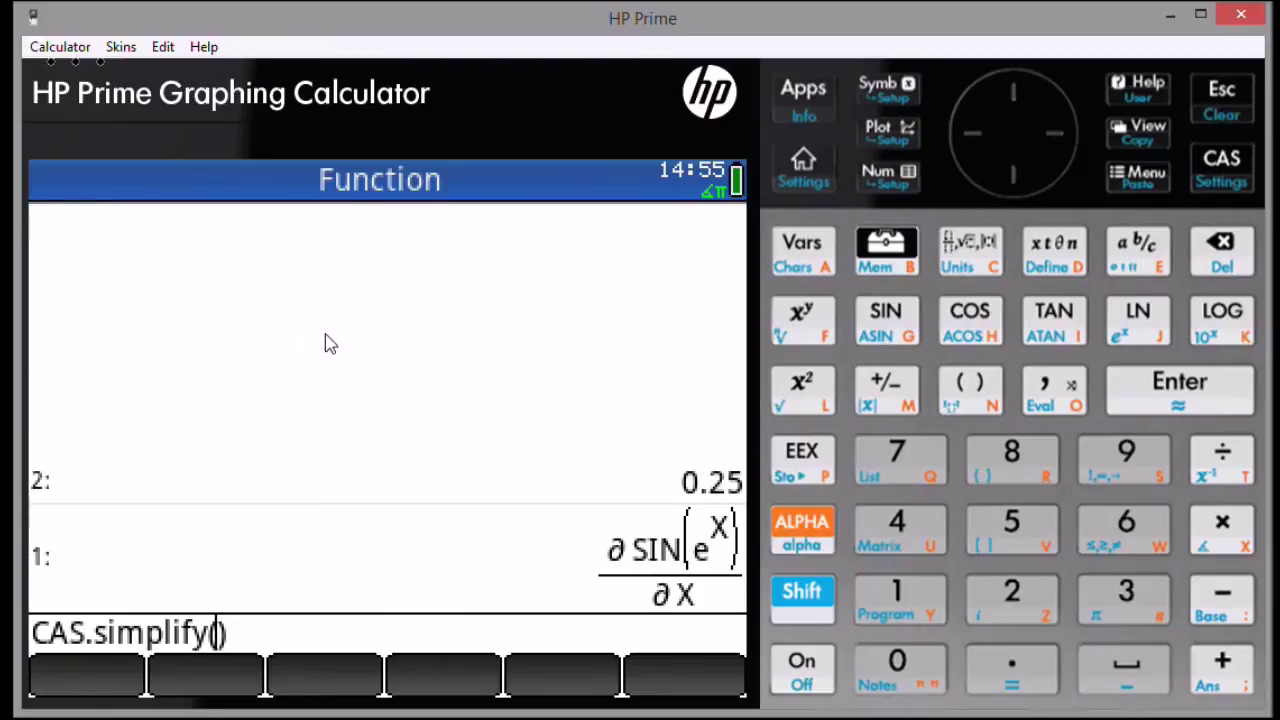
left_click(930, 610)
left_click(1215, 408)
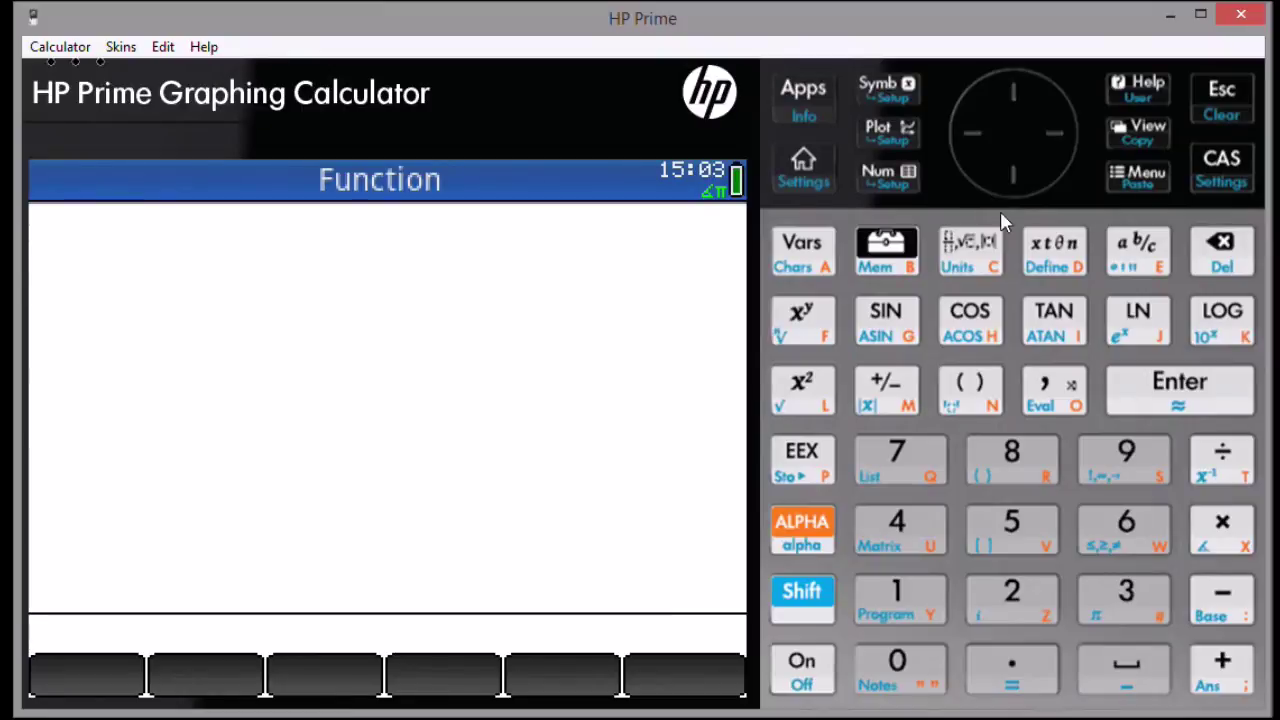
Insert a matrix template and fill row one with -2 and 4
left_click(960, 256)
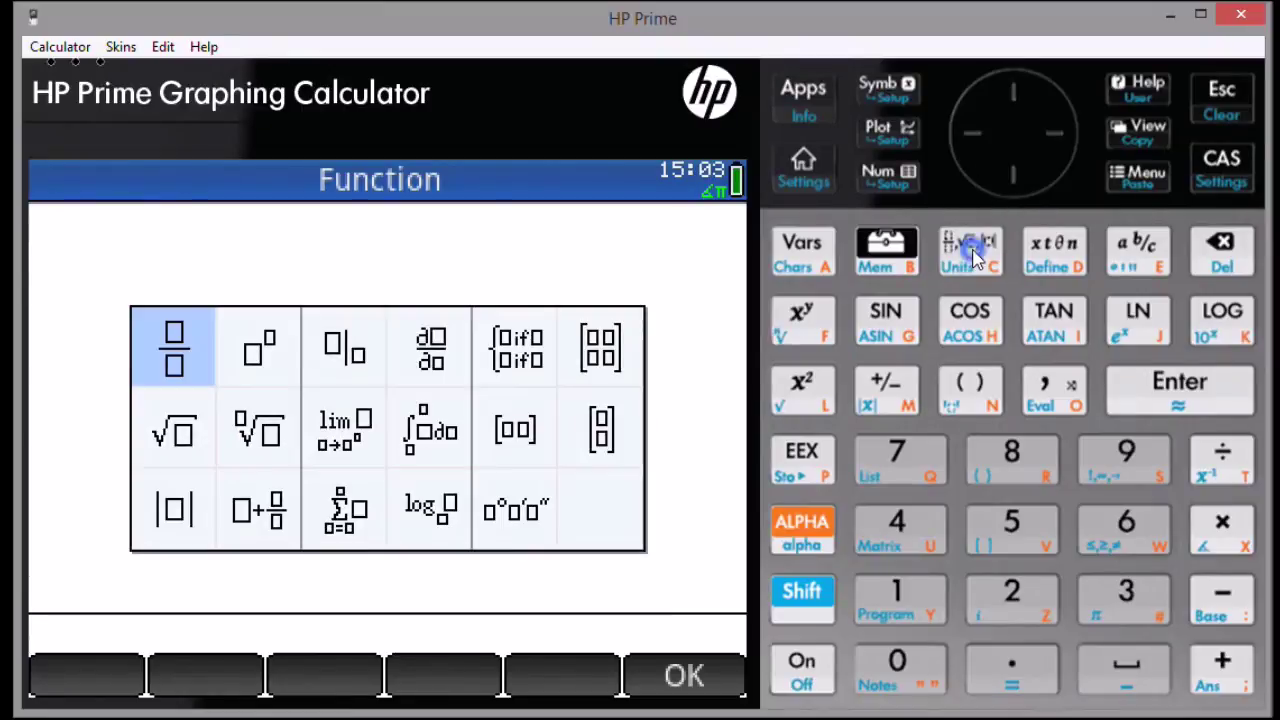
left_click(600, 343)
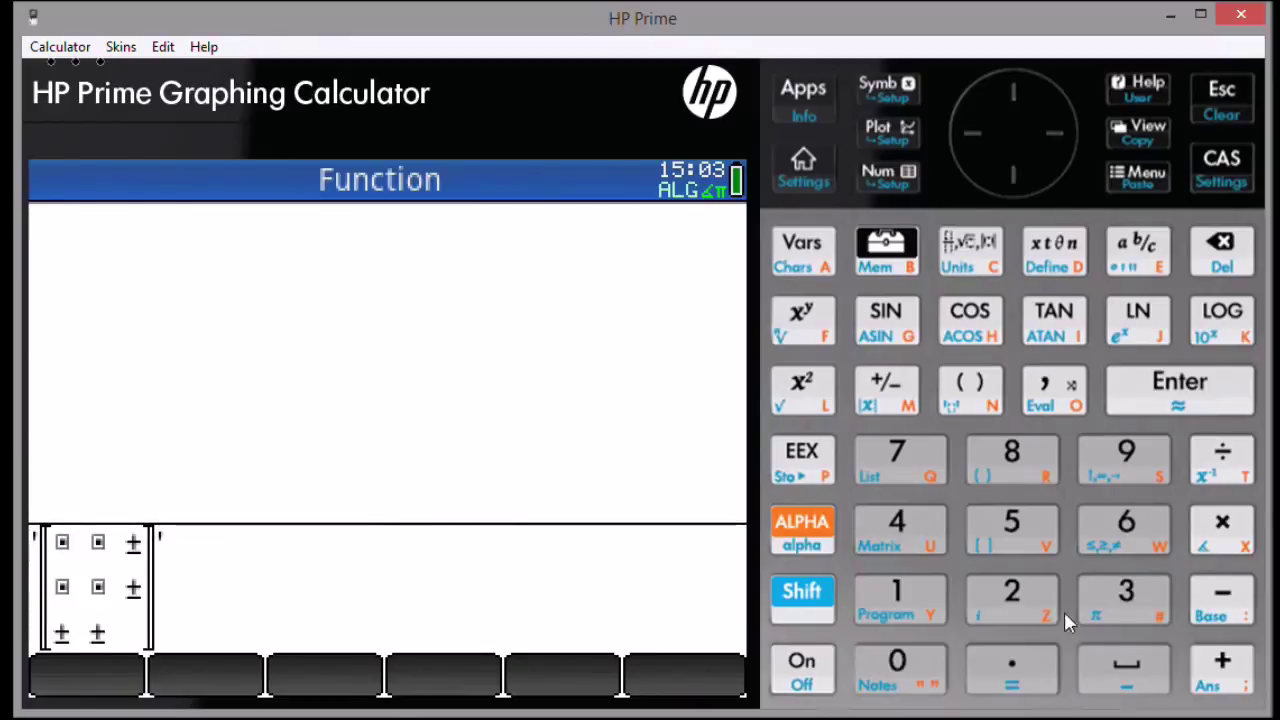
left_click(1014, 592)
left_click(892, 402)
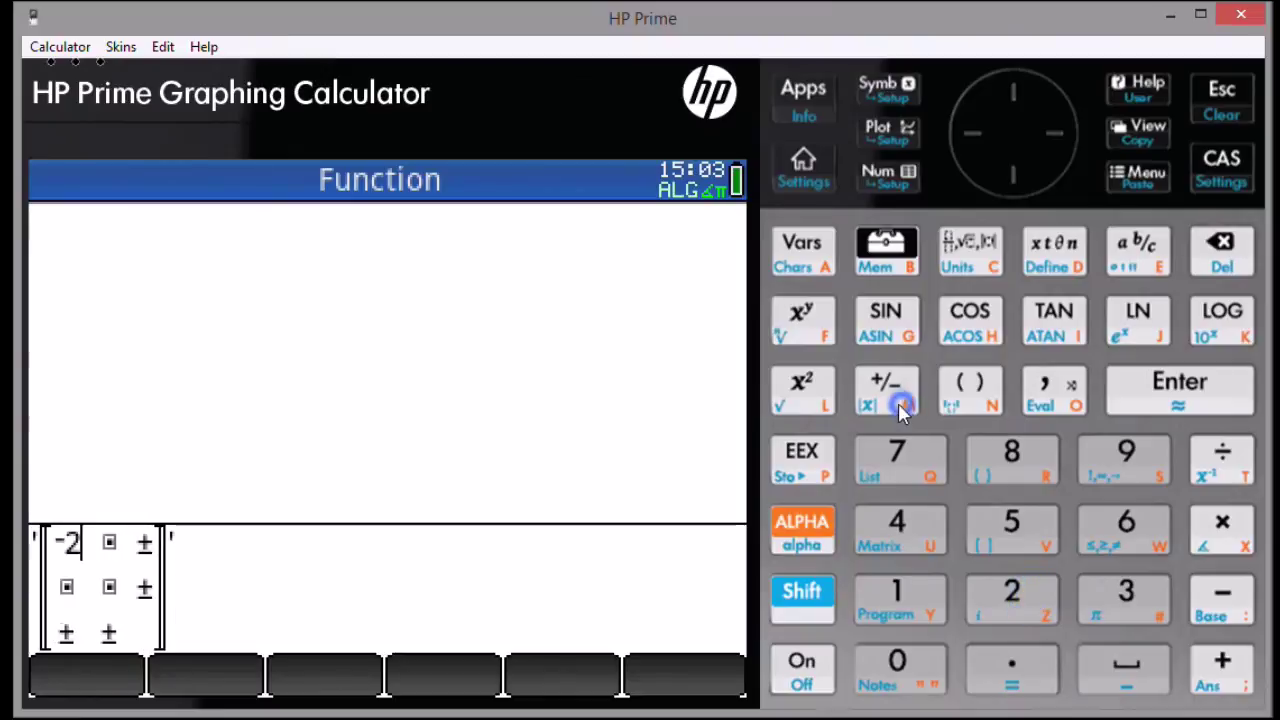
left_click(1063, 126)
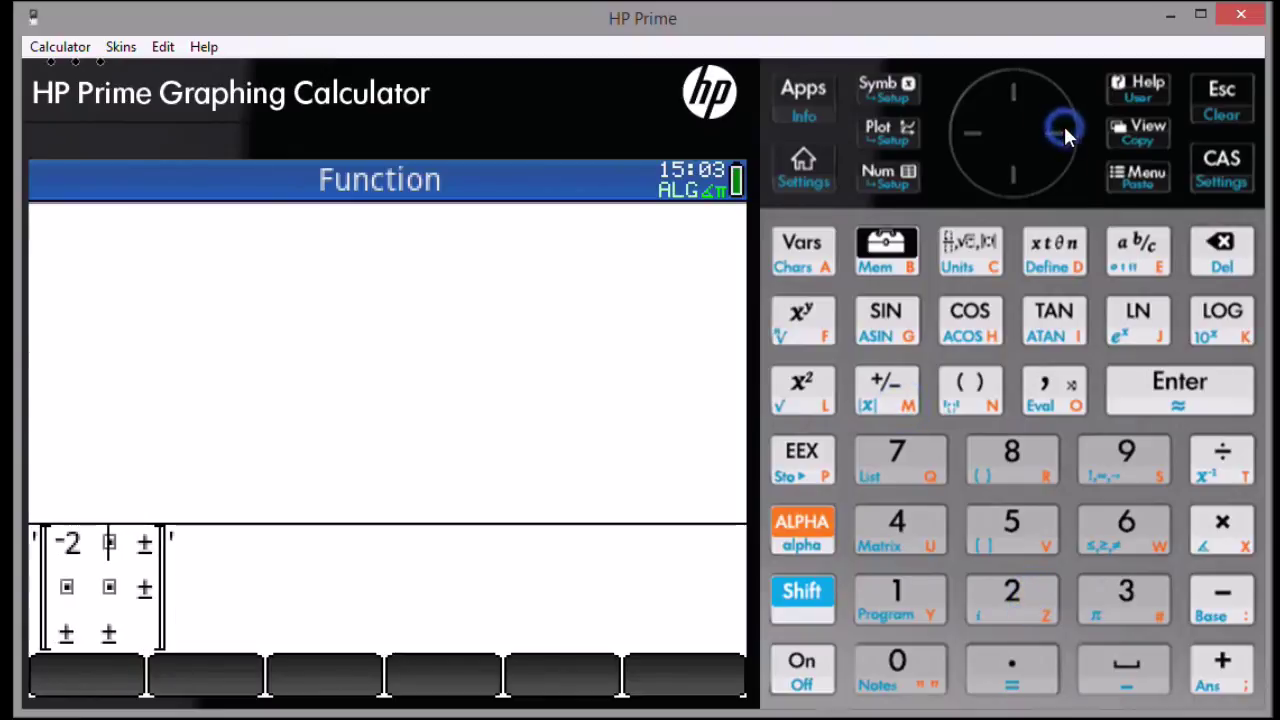
left_click(918, 525)
Fill row two with 0 and 3, push the matrix, and duplicate it twice
left_click(1018, 177)
left_click(962, 138)
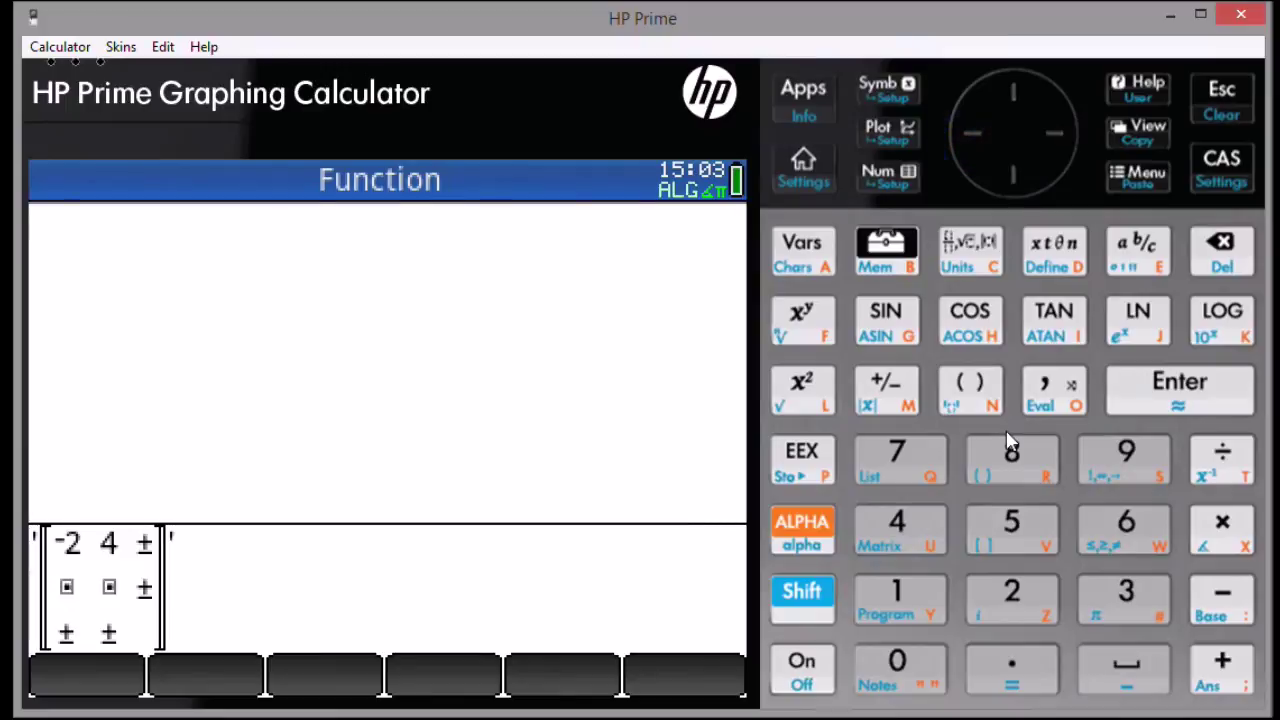
left_click(915, 670)
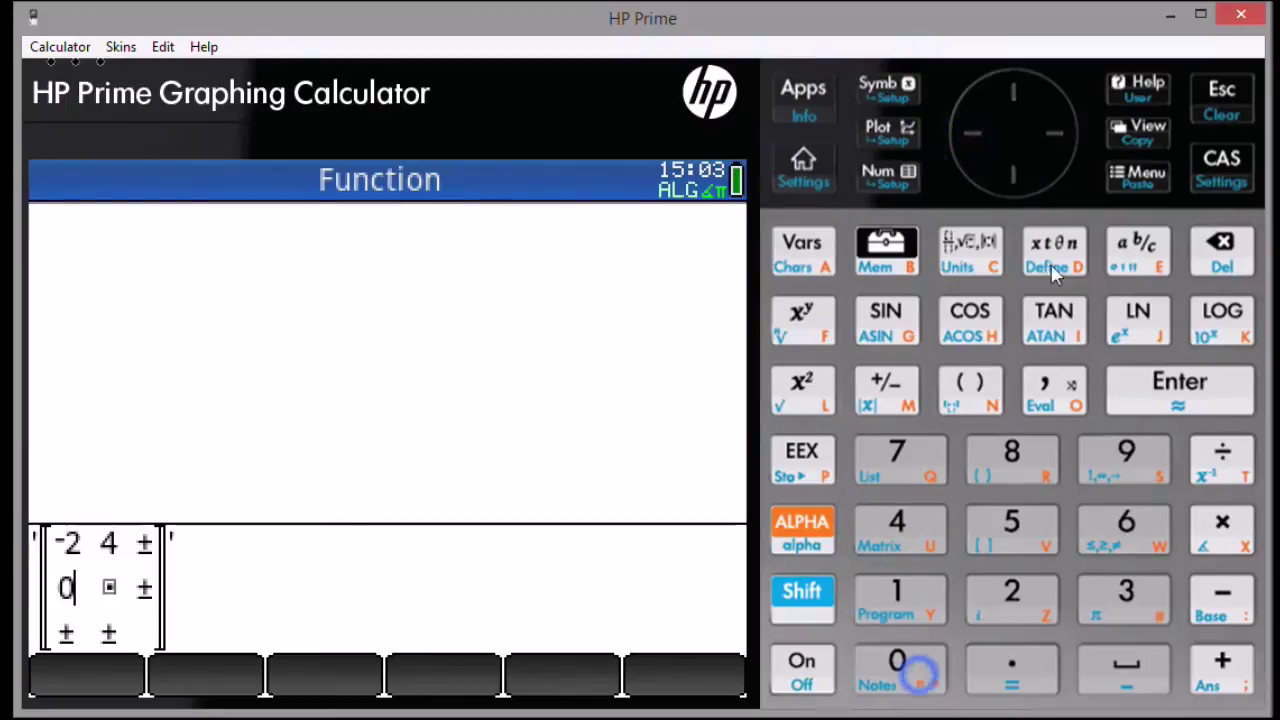
left_click(1053, 131)
left_click(1121, 592)
left_click(1163, 388)
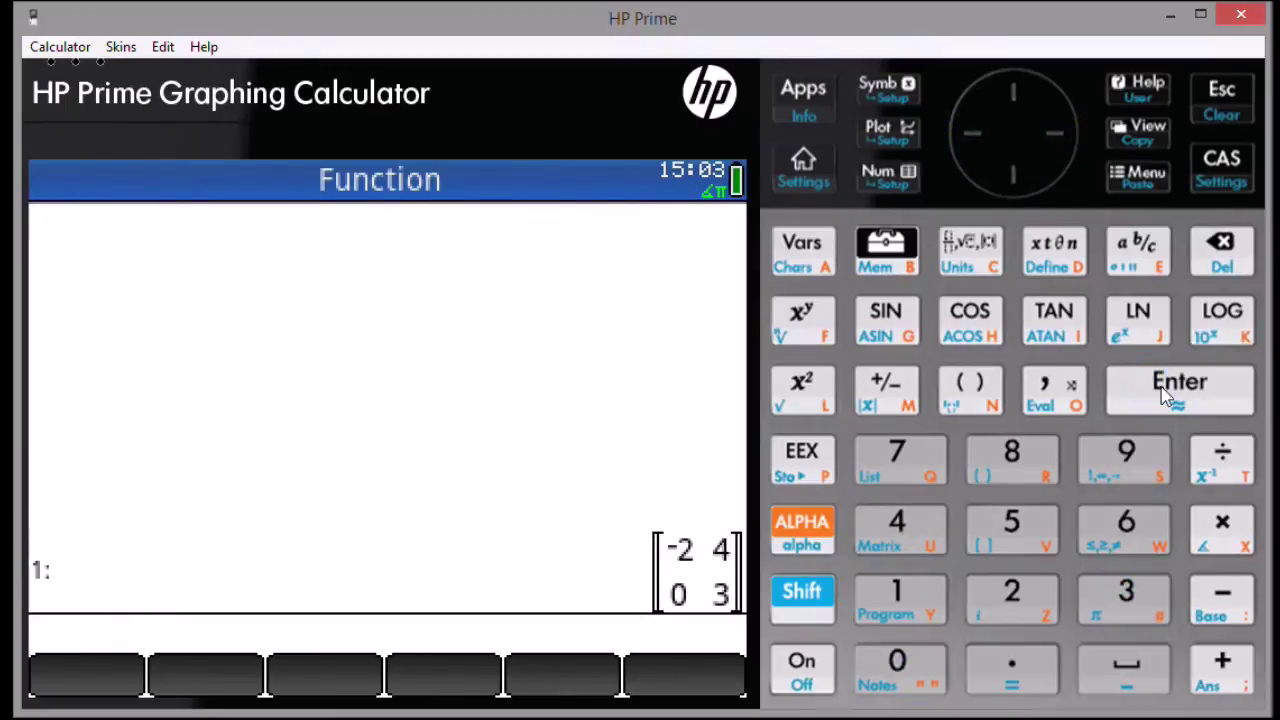
left_click(1165, 393)
left_click(1165, 393)
Copy the matrix once more, take its determinant (-6), and drop the result
left_click(1165, 393)
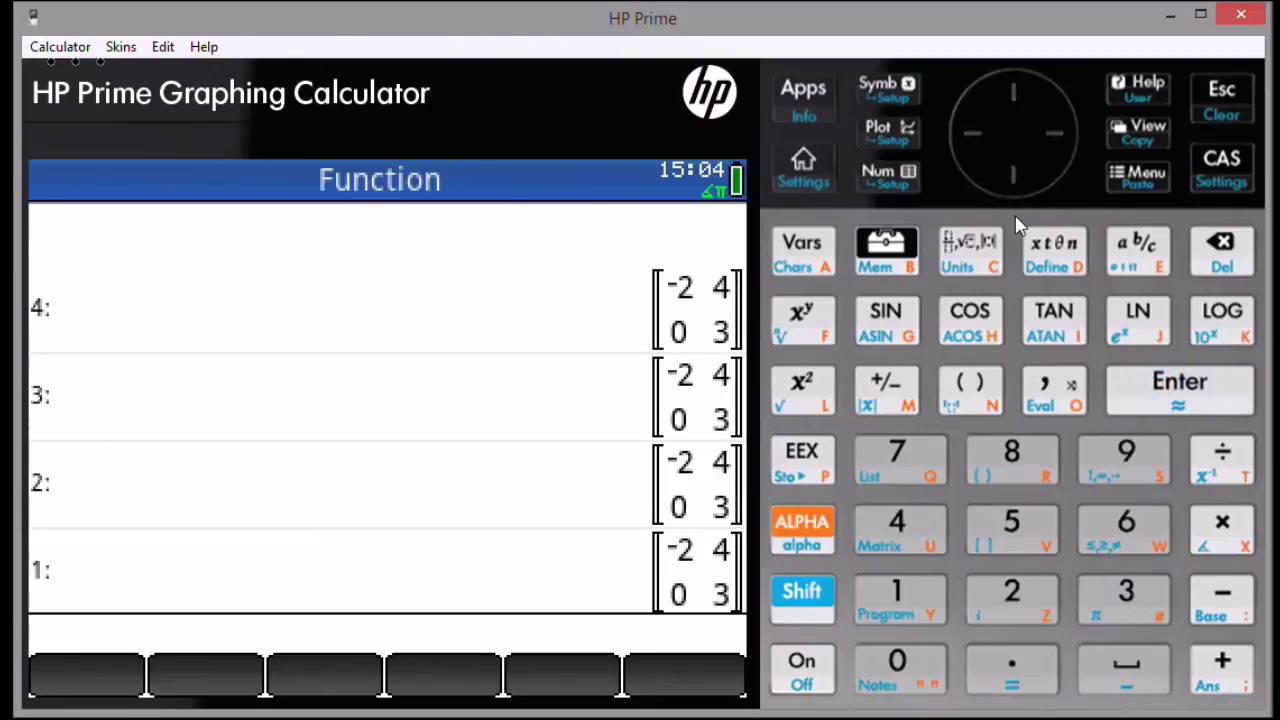
left_click(903, 255)
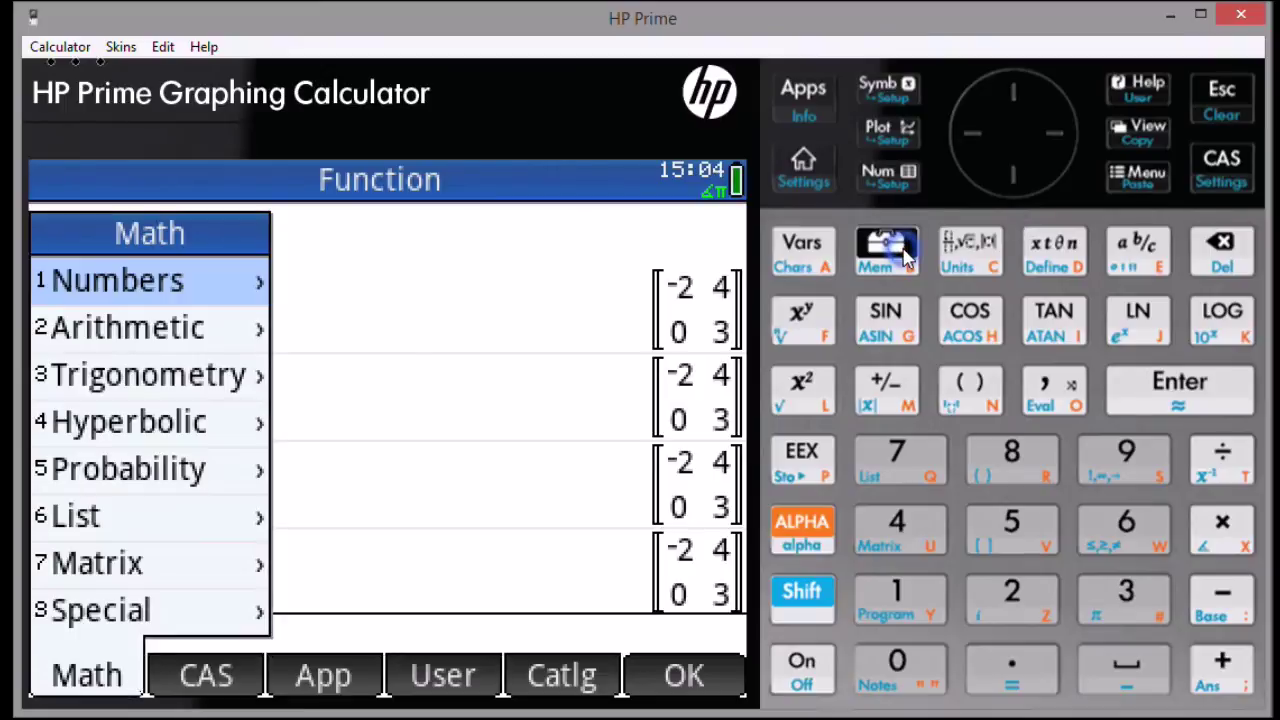
left_click(150, 560)
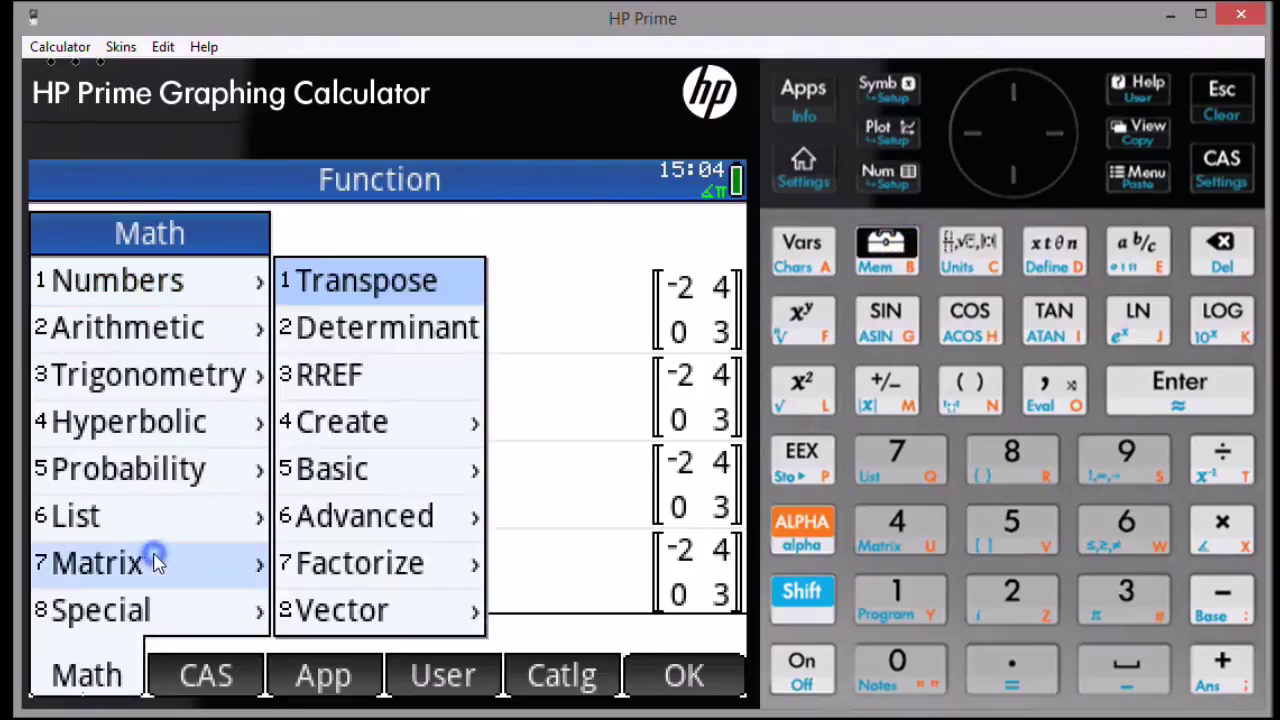
left_click(445, 340)
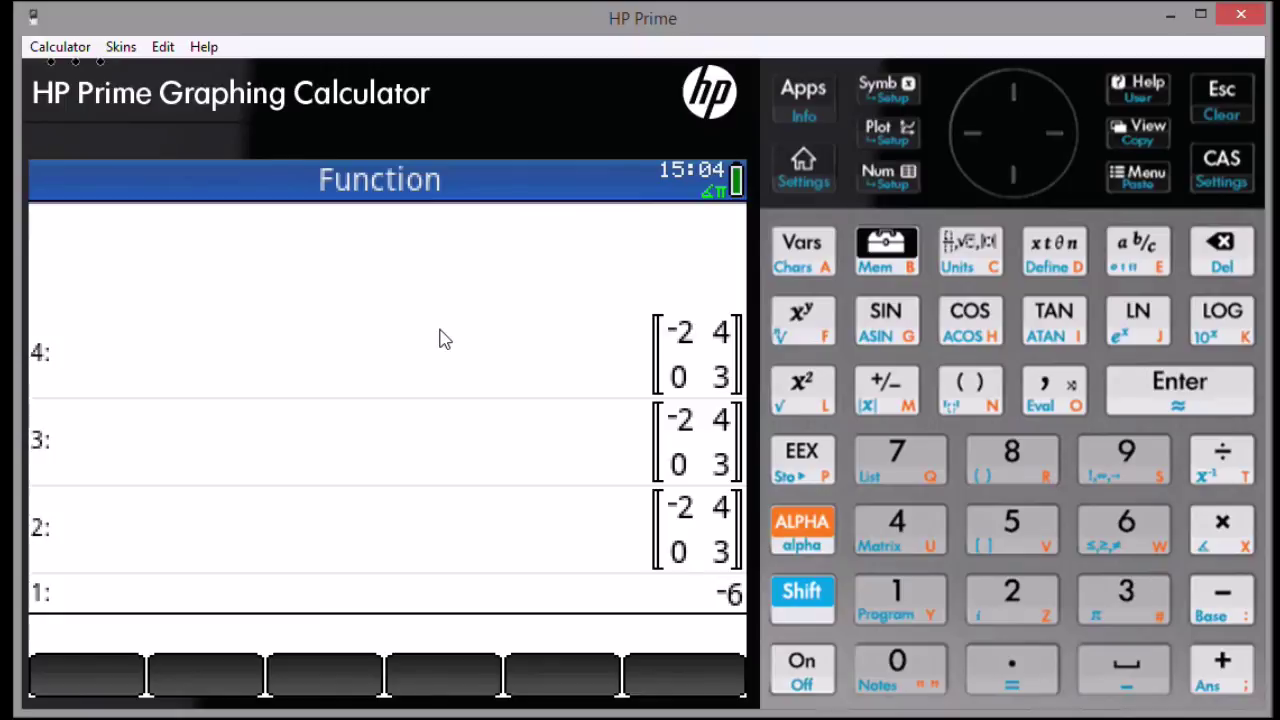
key("BackSpace")
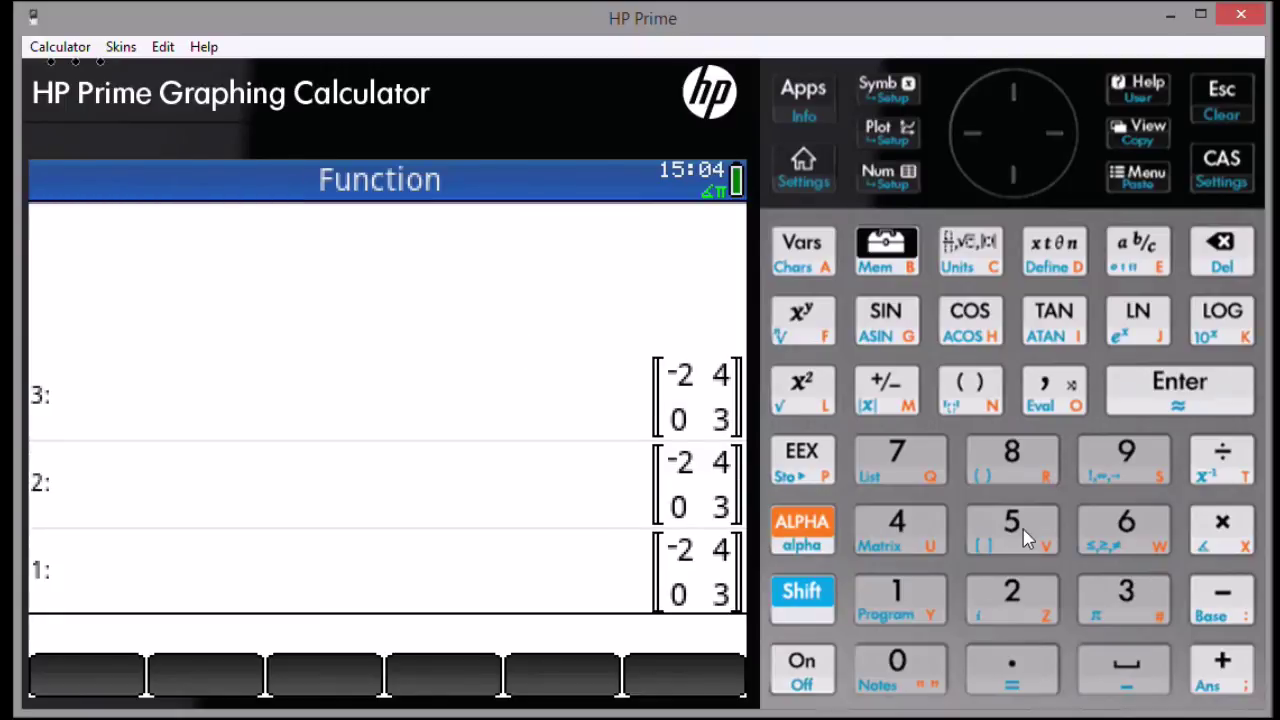
Compute the inverse of the matrix and drop it from the stack
left_click(806, 604)
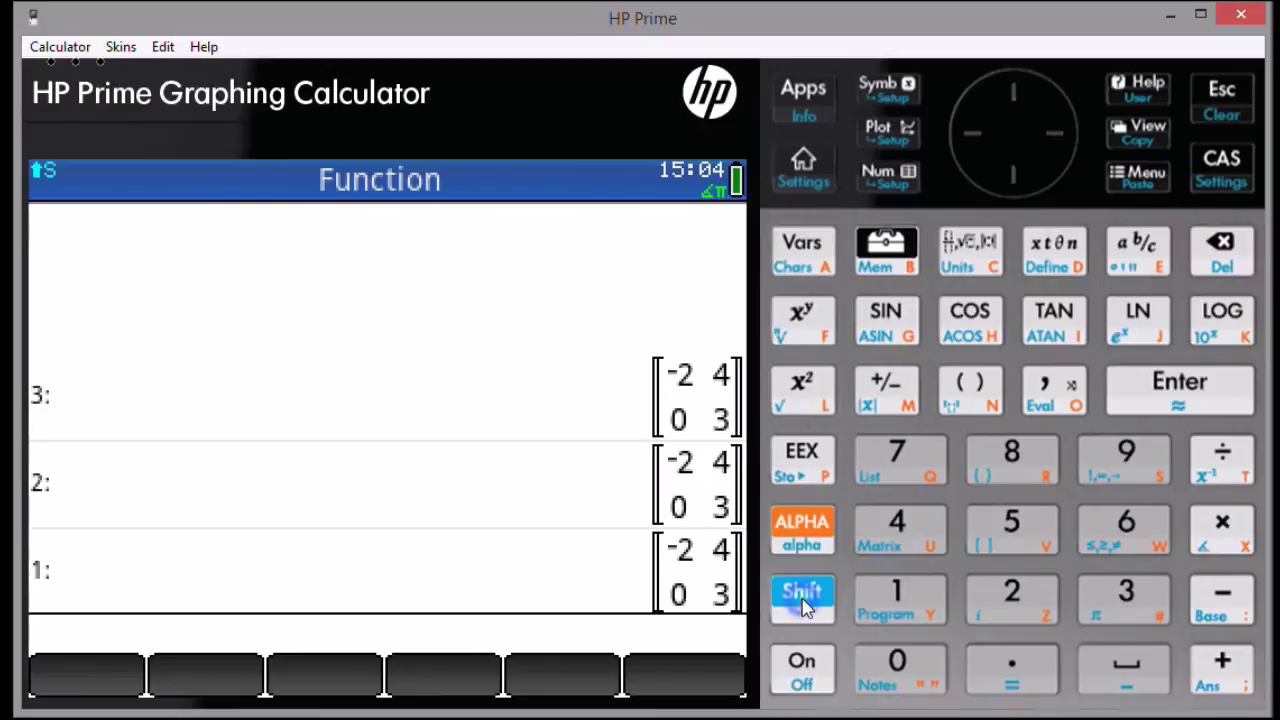
left_click(1228, 455)
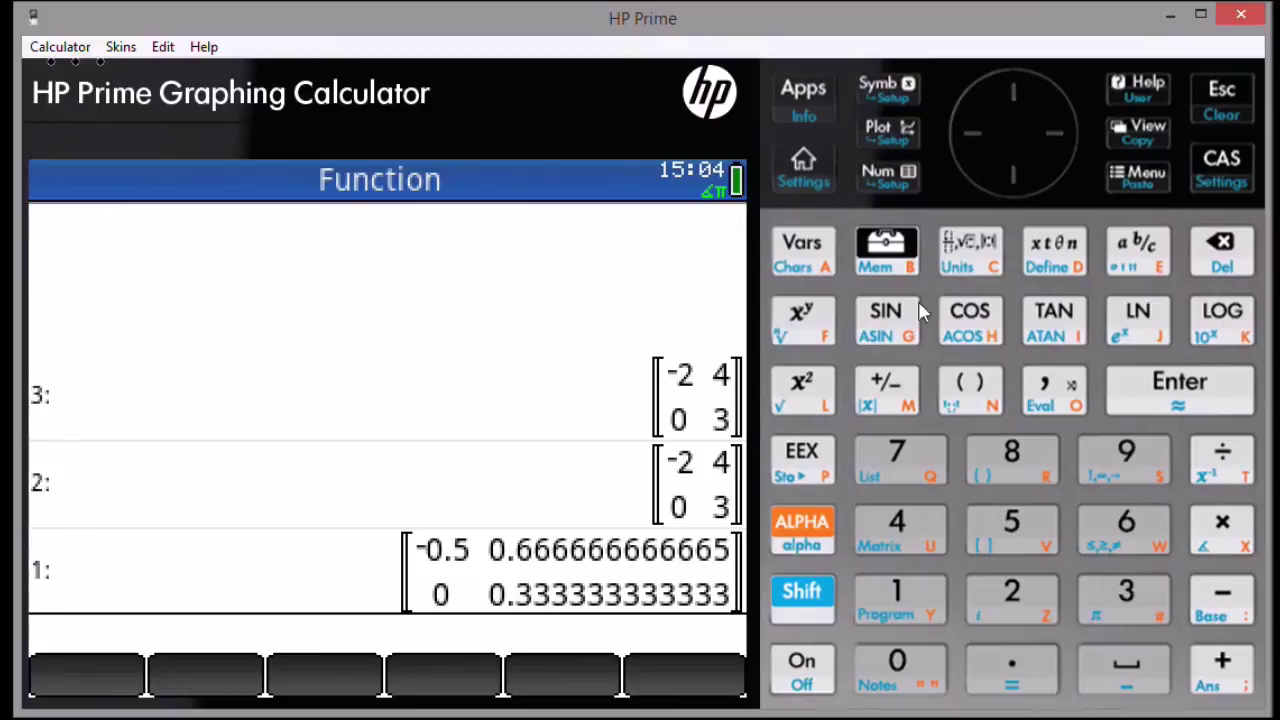
key("BackSpace")
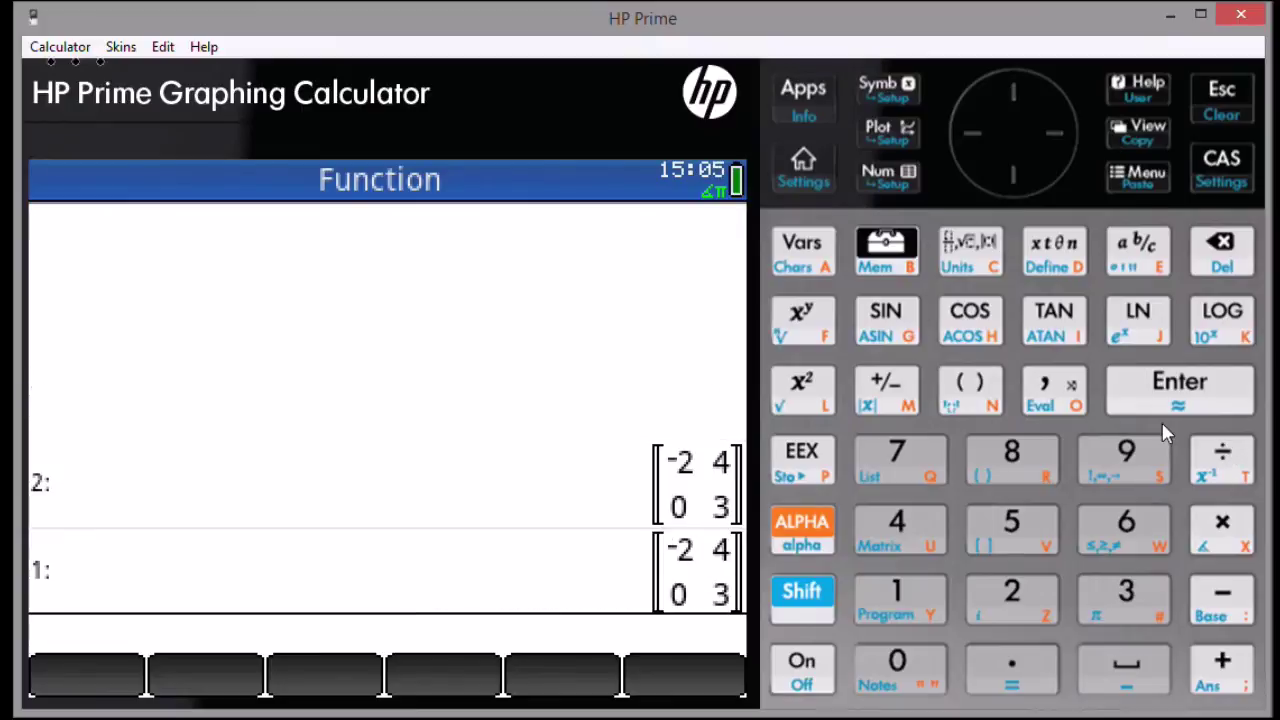
Run CAS.EIGENVAL(1) on the matrix to get eigenvalues [3 -2], then delete the result
left_click(868, 244)
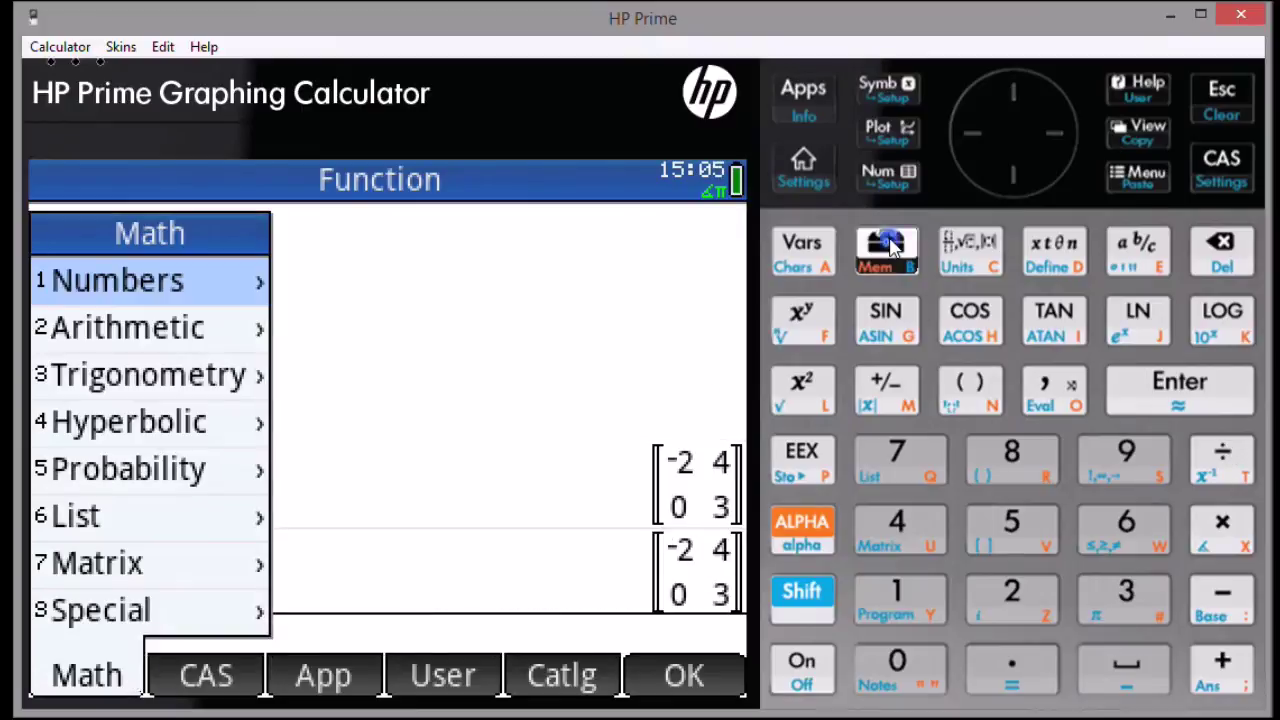
left_click(169, 564)
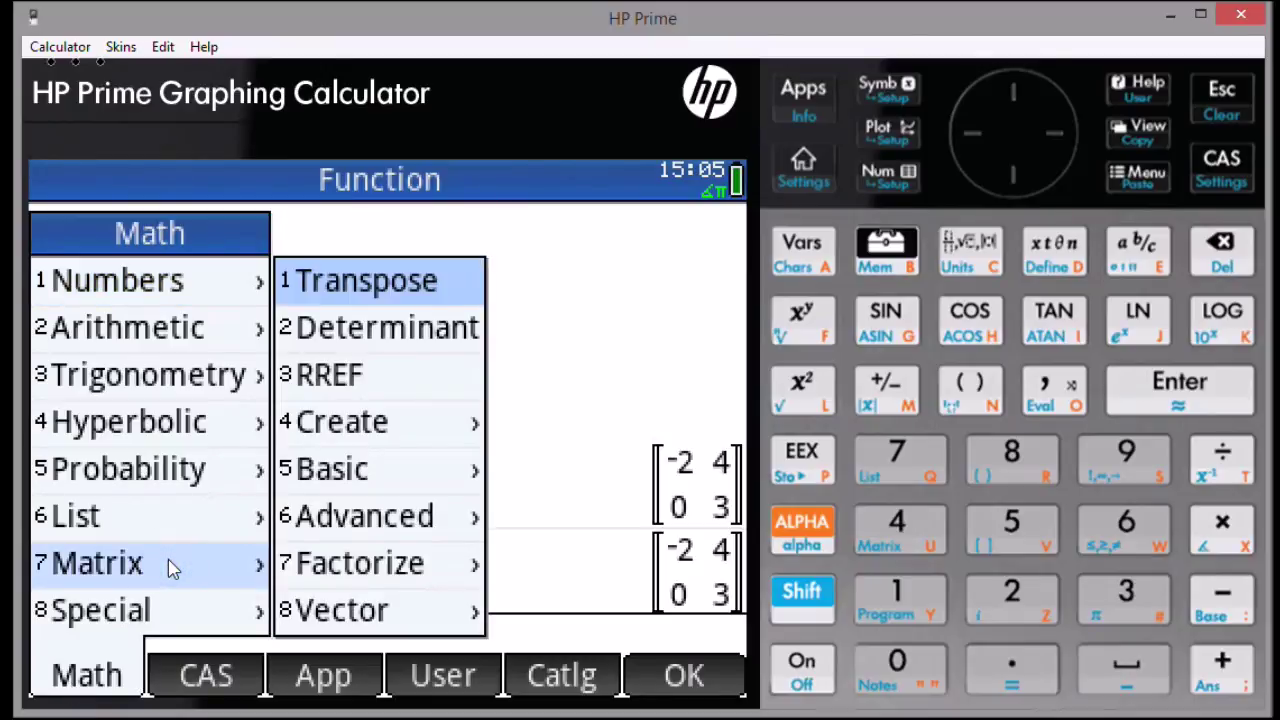
left_click(415, 518)
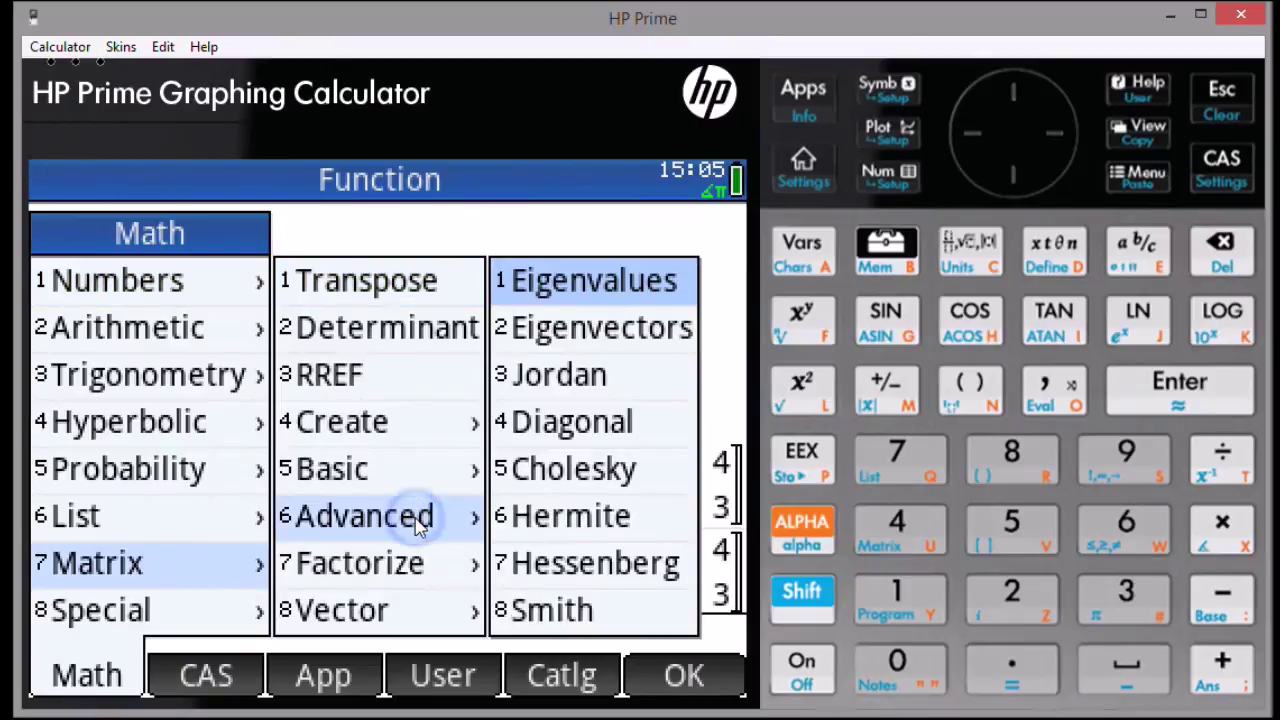
left_click(623, 283)
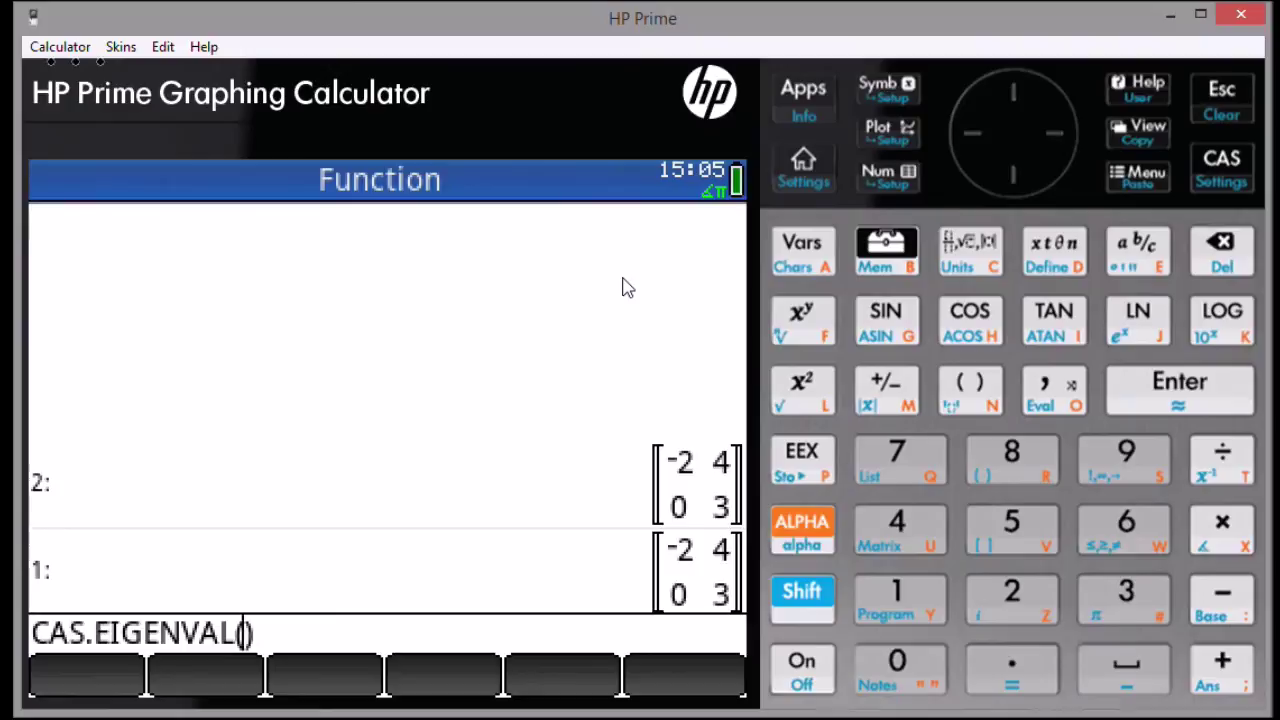
left_click(898, 594)
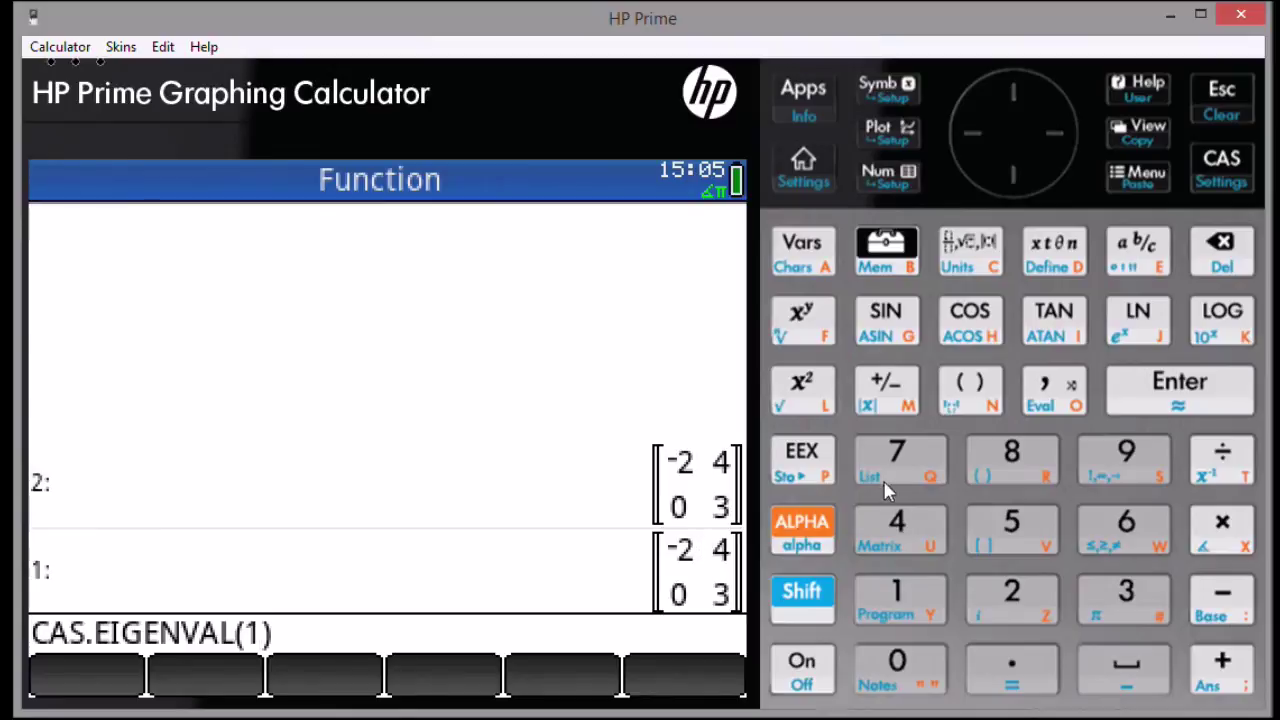
left_click(1164, 401)
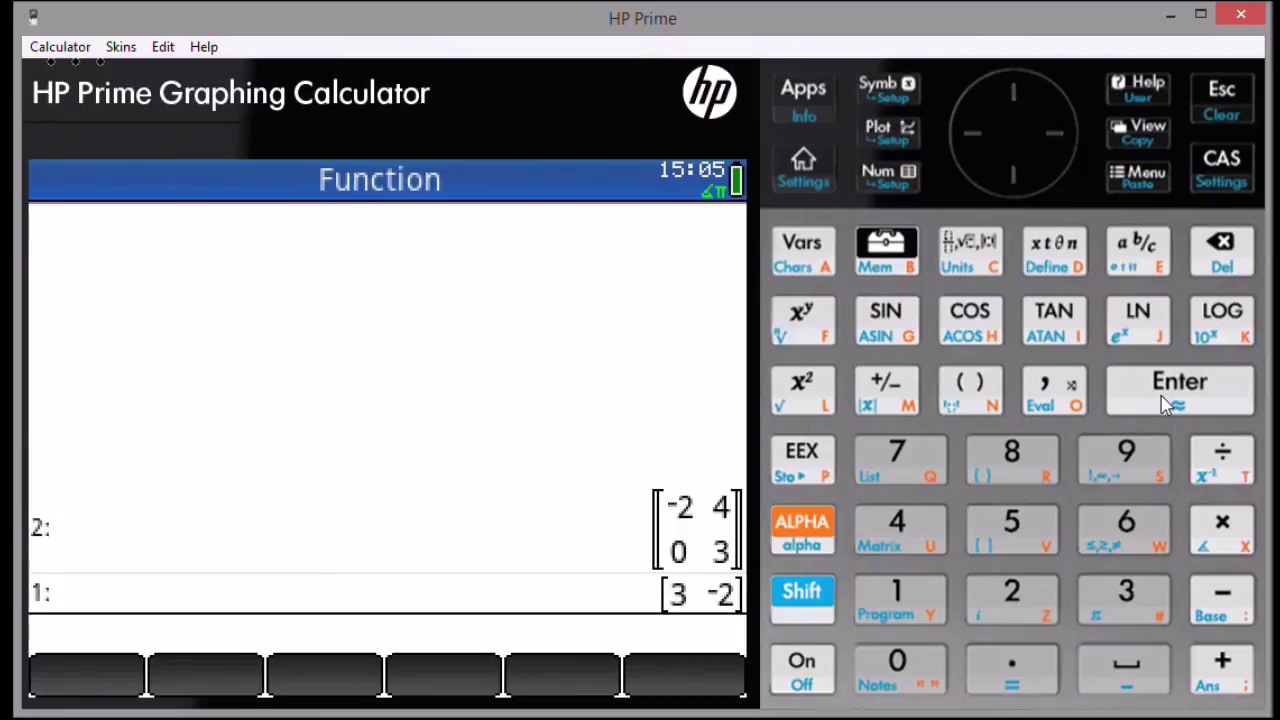
left_click(1217, 249)
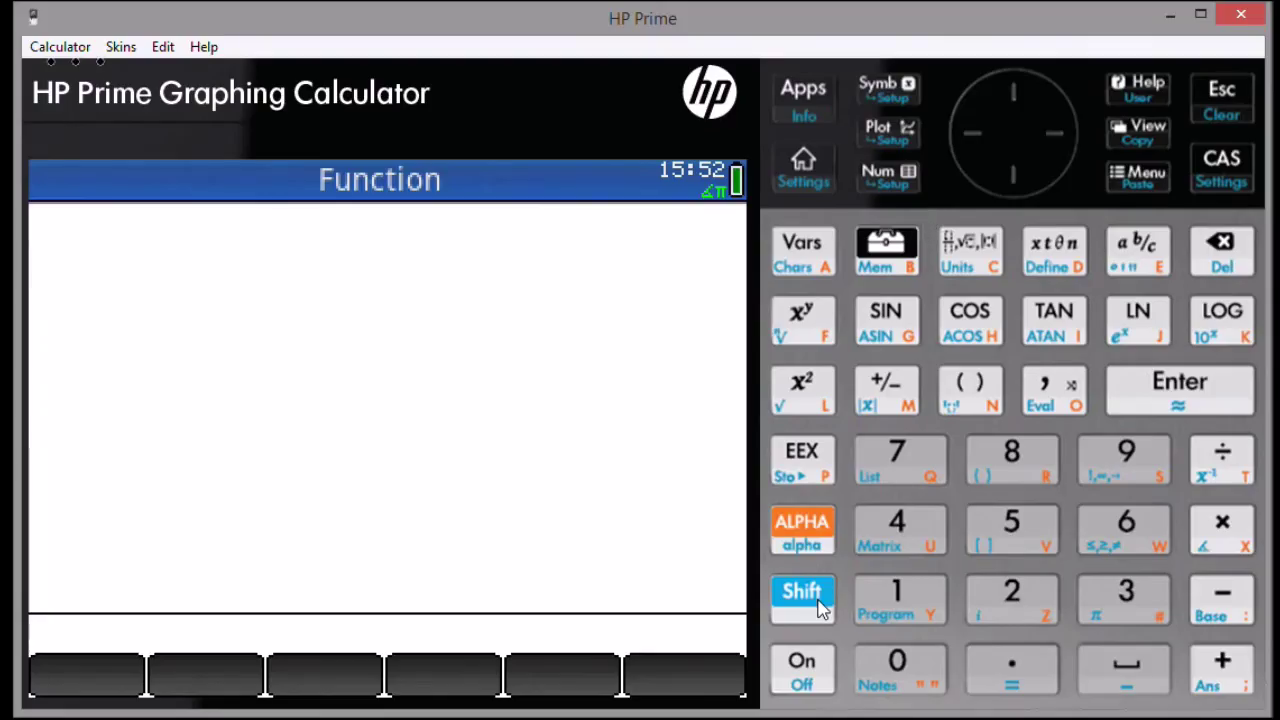
Push the quoted expression X^3-e^X onto the stack
left_click(815, 598)
left_click(955, 398)
left_click(802, 530)
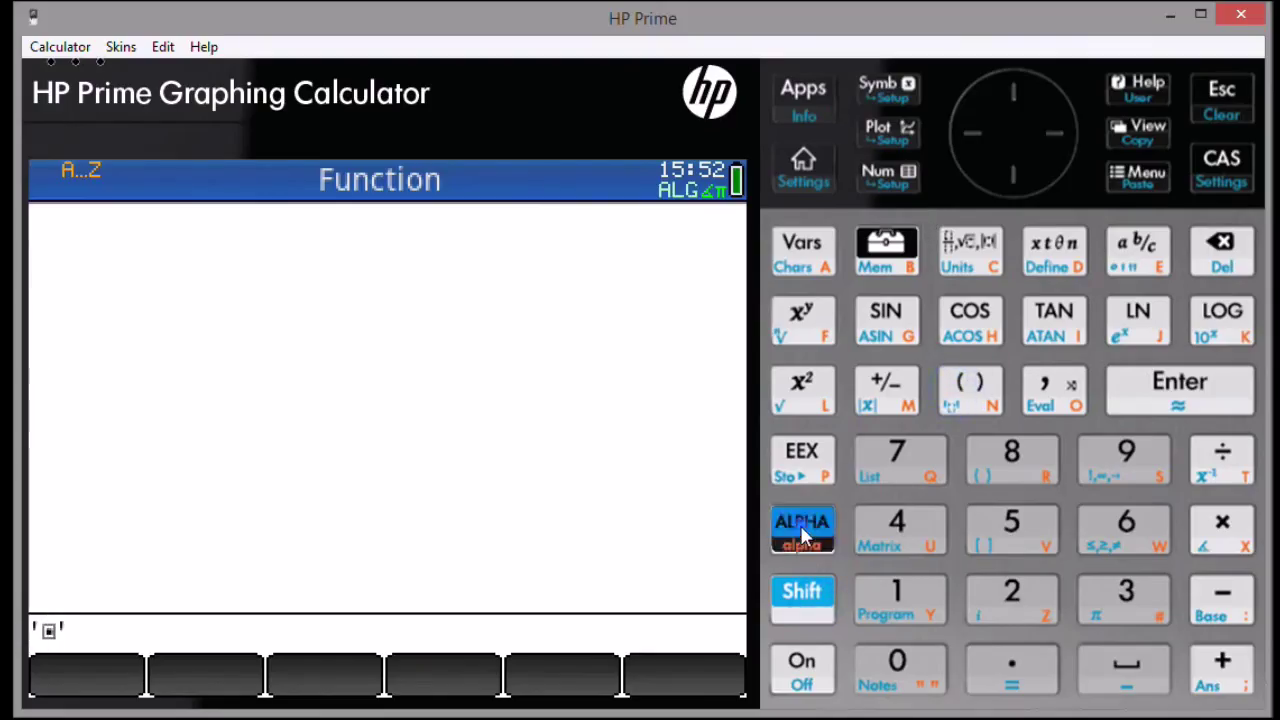
left_click(1232, 536)
left_click(805, 322)
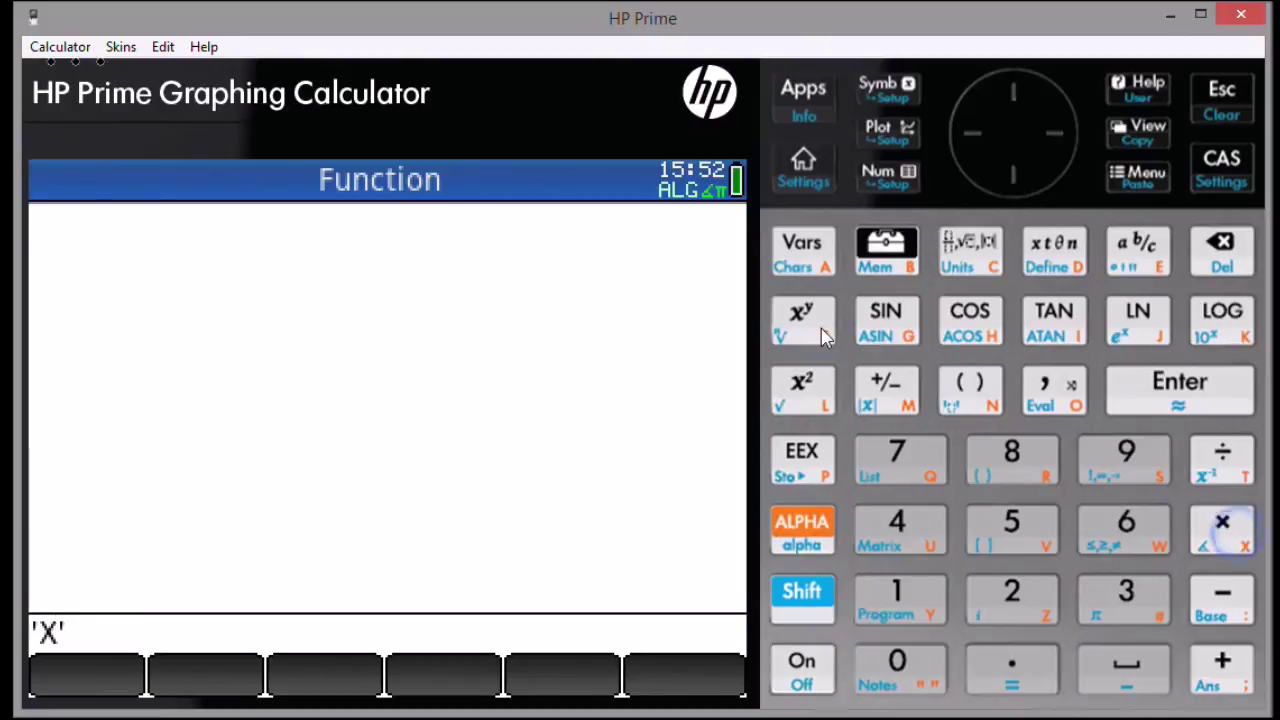
left_click(1126, 596)
left_click(1055, 130)
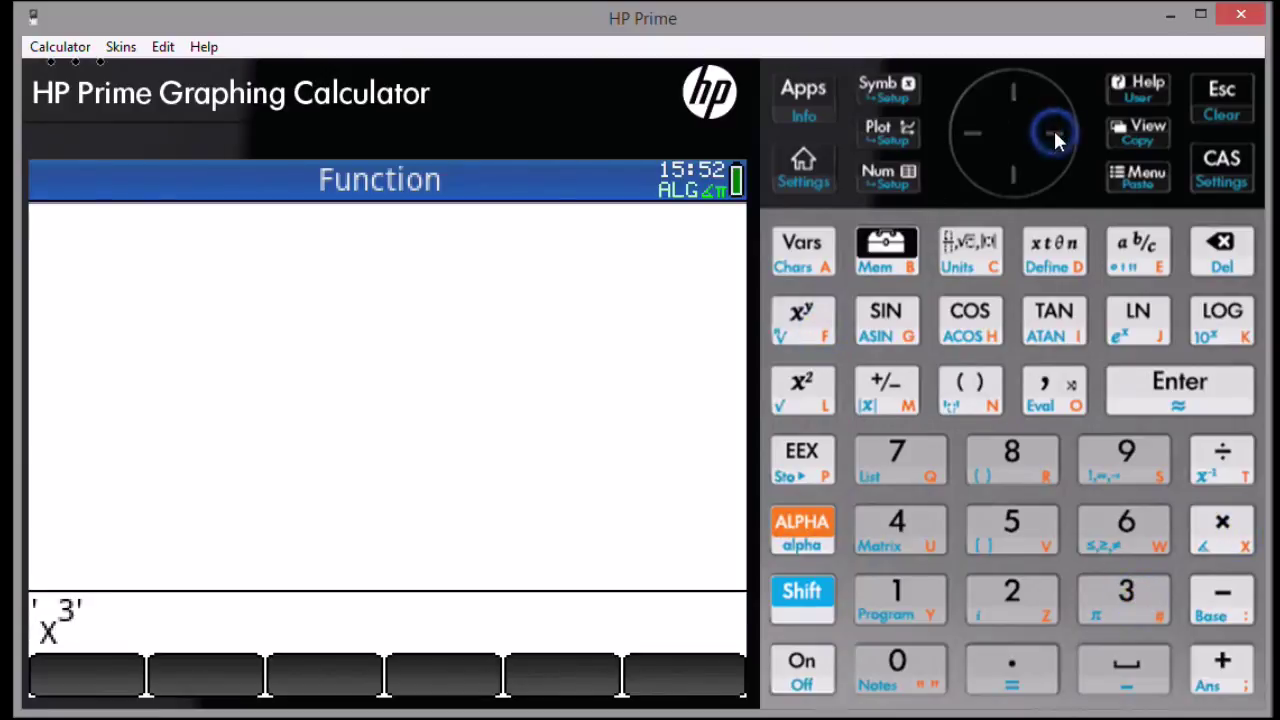
left_click(1216, 602)
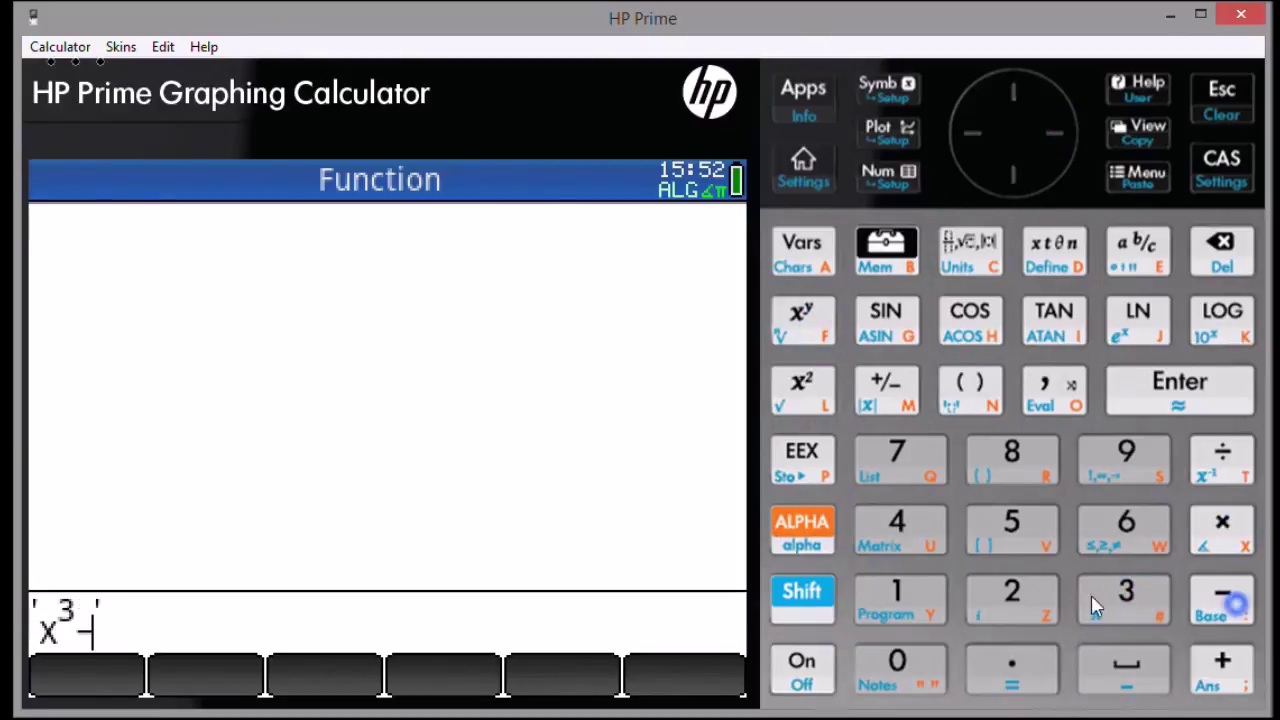
left_click(802, 598)
left_click(1136, 323)
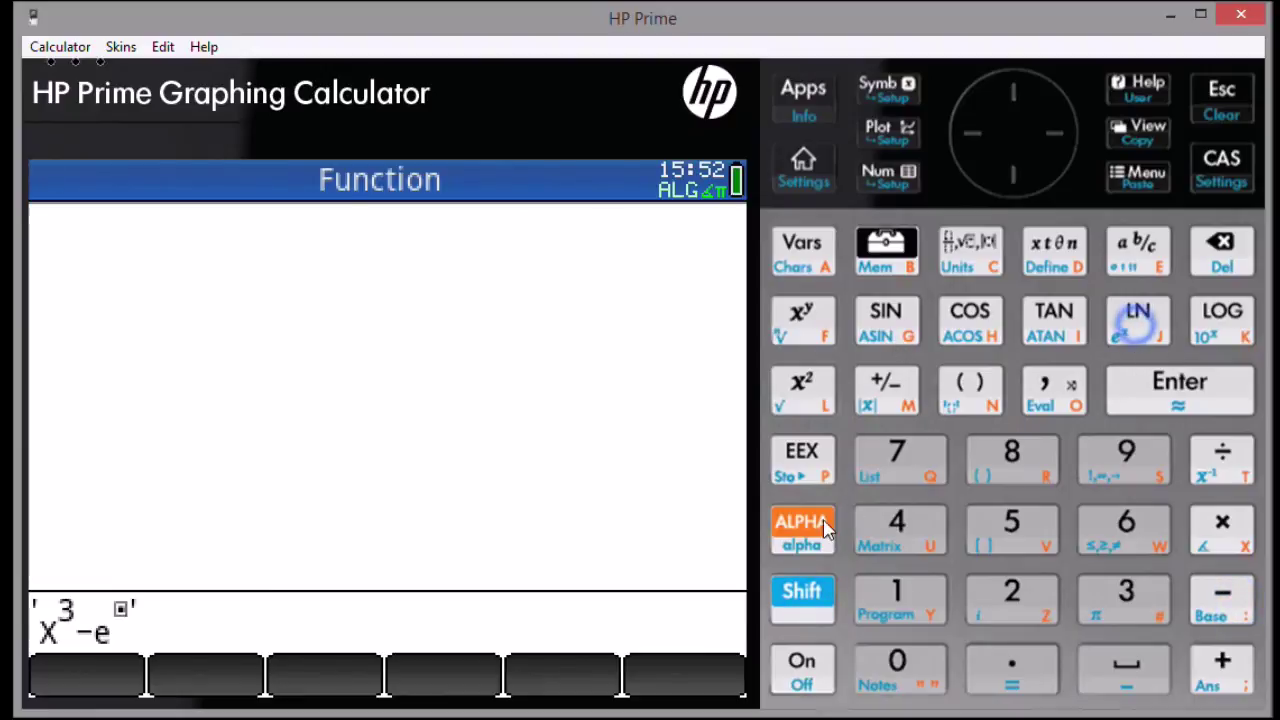
left_click(800, 528)
left_click(1218, 535)
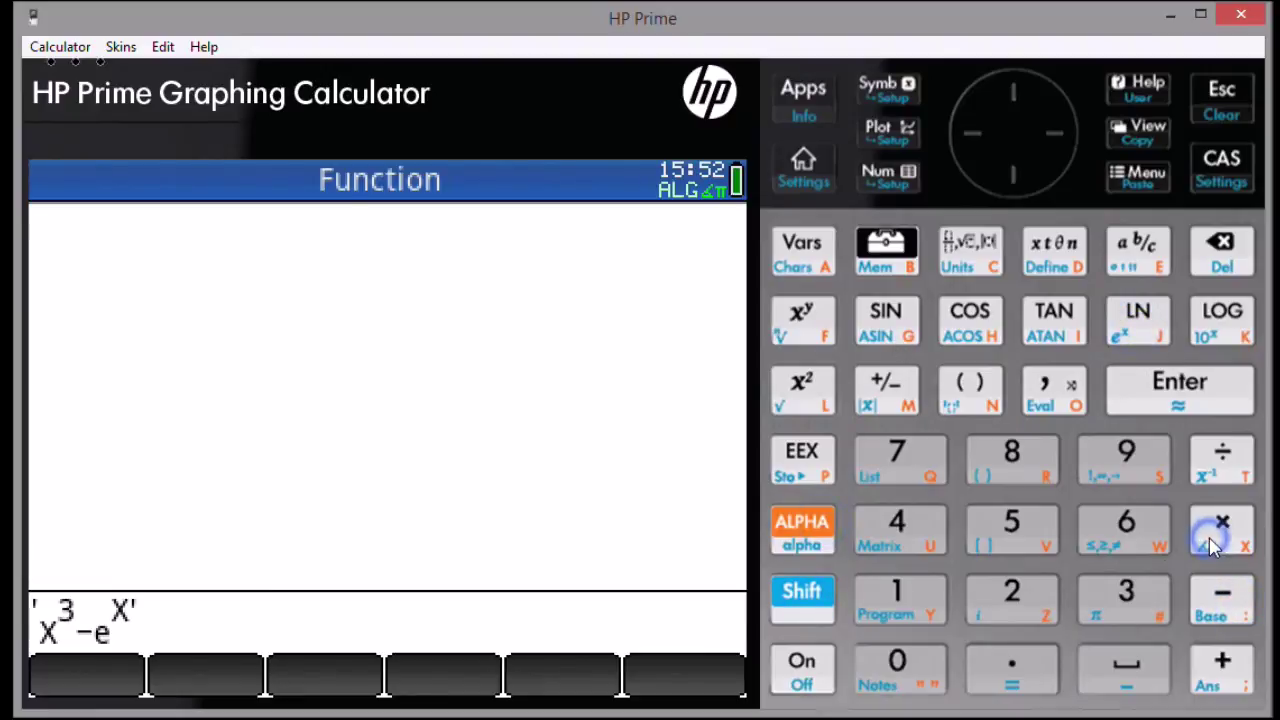
left_click(1198, 386)
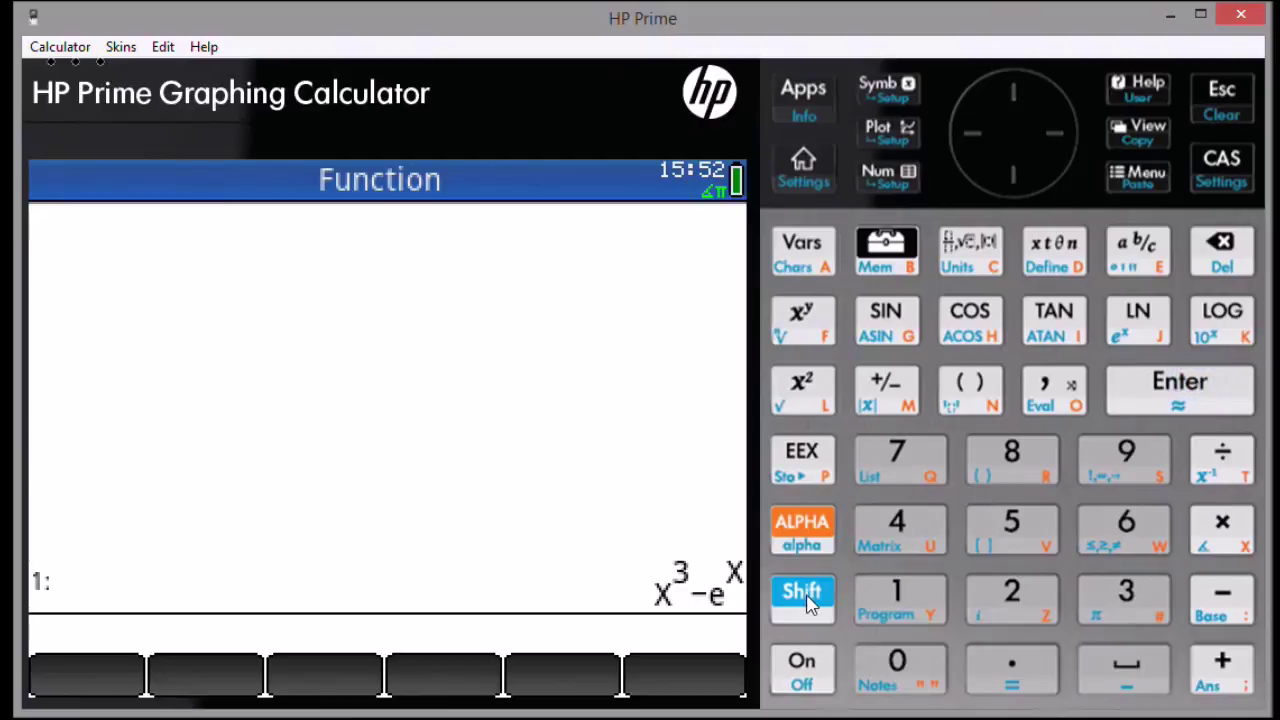
Push the quoted variable 'X' and key in 1 as the starting guess
left_click(808, 598)
left_click(957, 396)
left_click(801, 528)
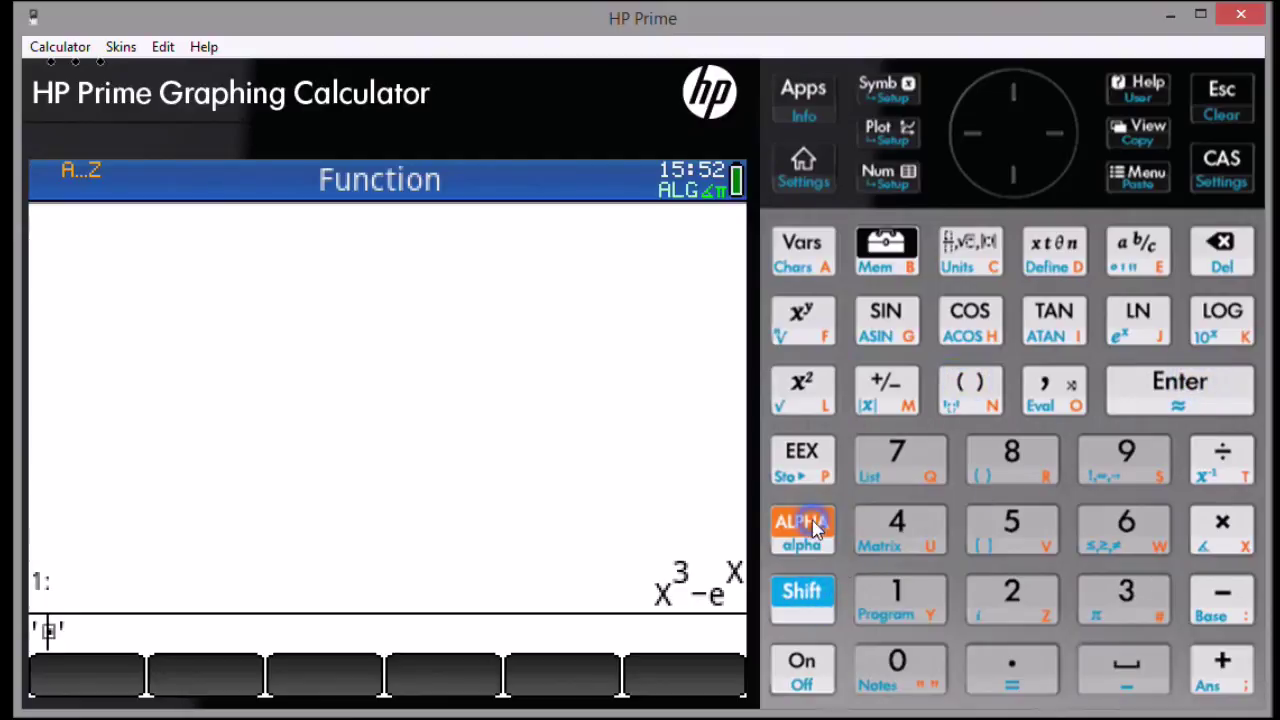
left_click(1226, 538)
left_click(1213, 398)
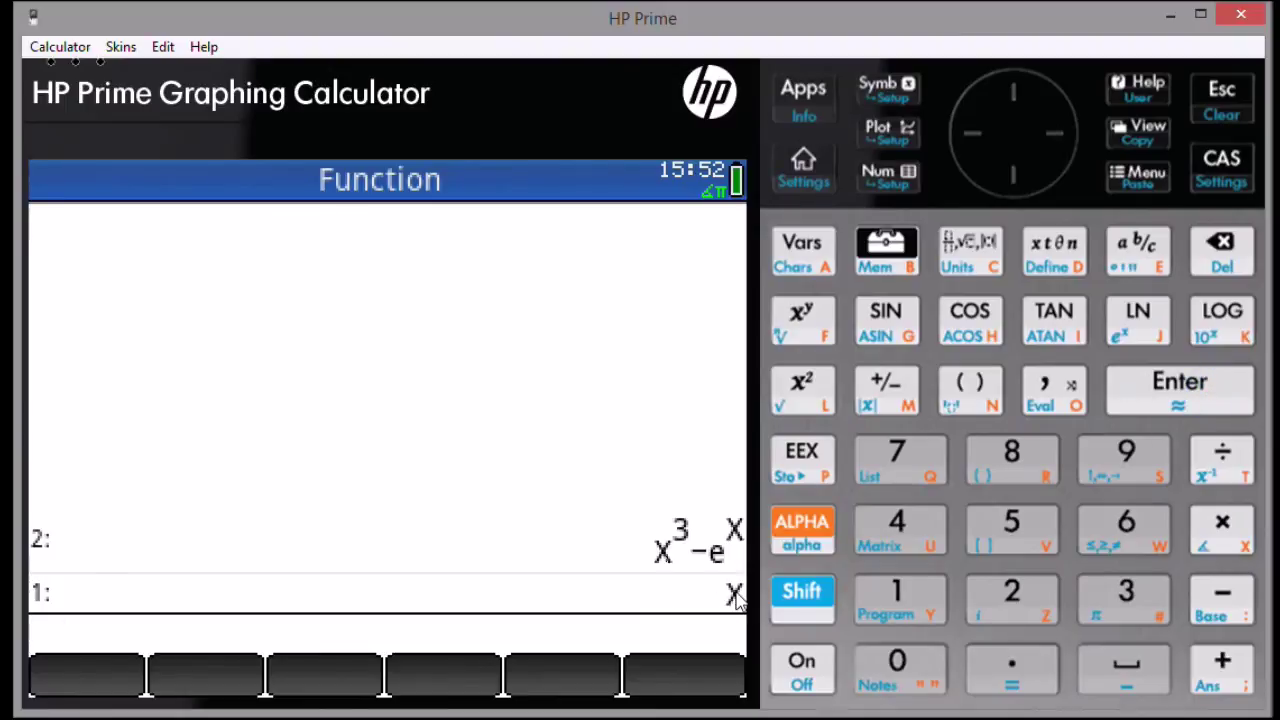
left_click(897, 598)
Push the guess 1 and run FNROOT(3) to get the root 1.85718386021
left_click(1203, 402)
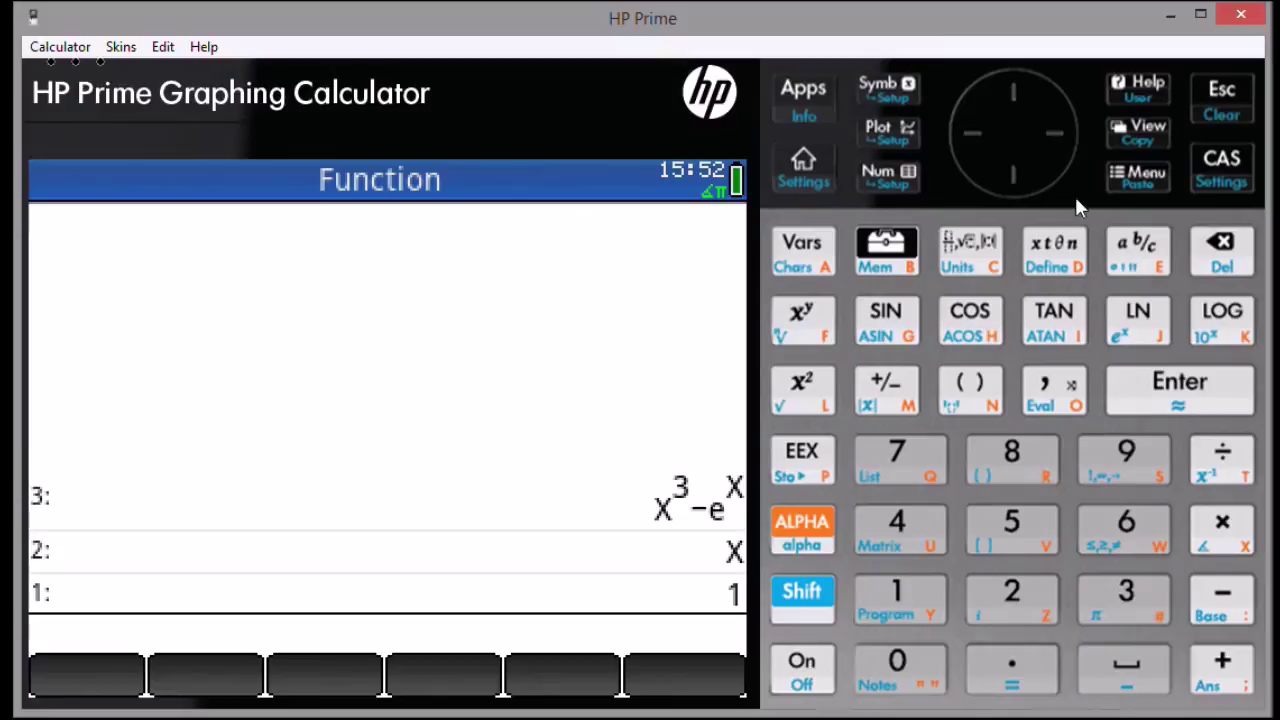
left_click(886, 252)
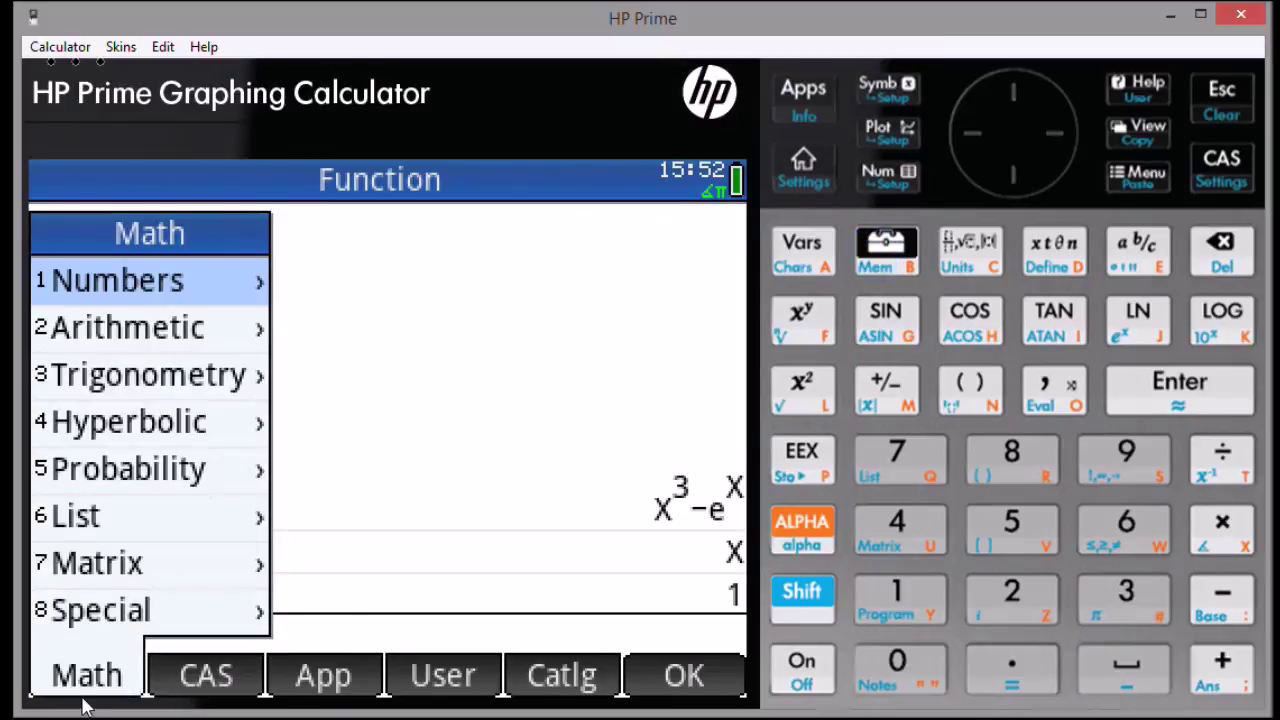
left_click(161, 344)
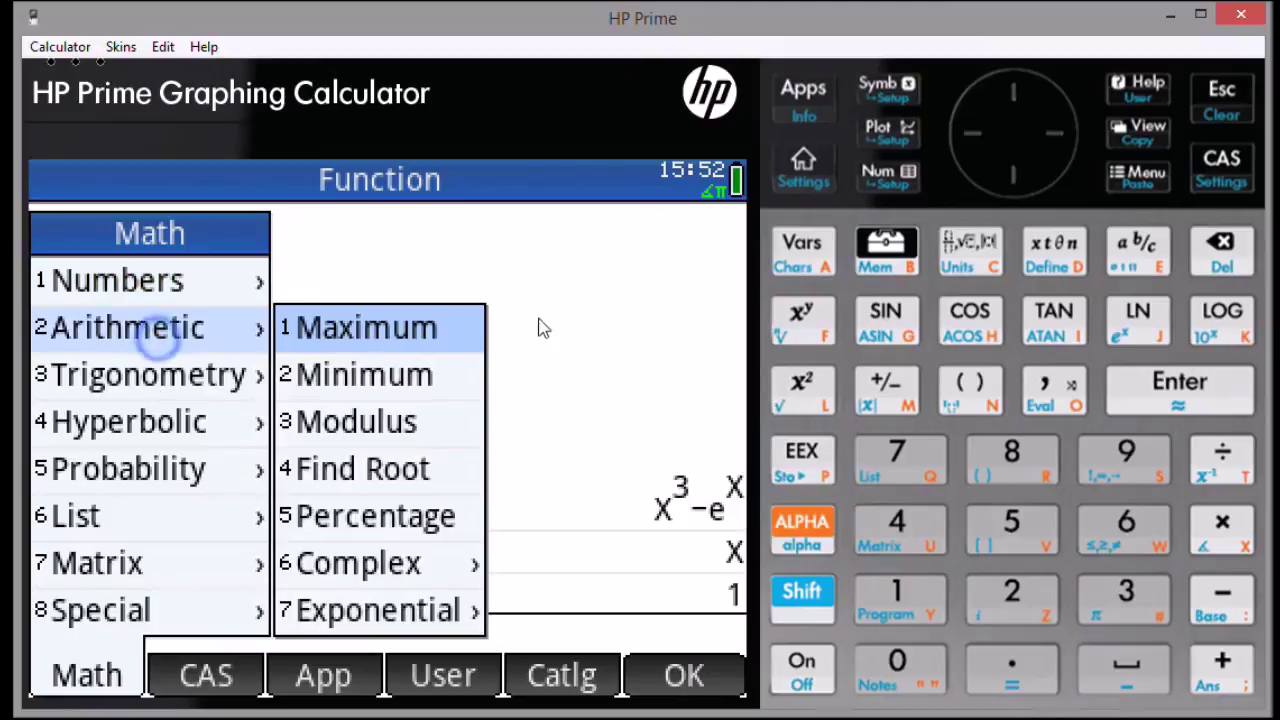
left_click(413, 474)
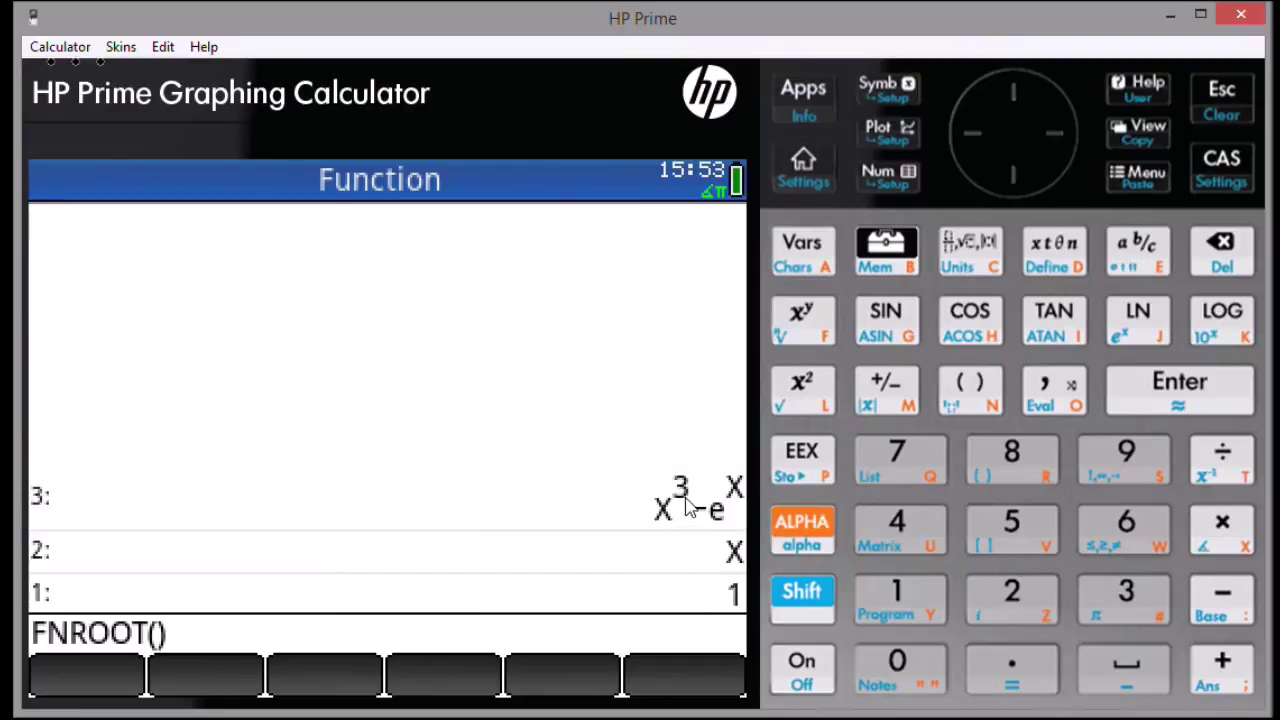
left_click(1112, 596)
left_click(1213, 386)
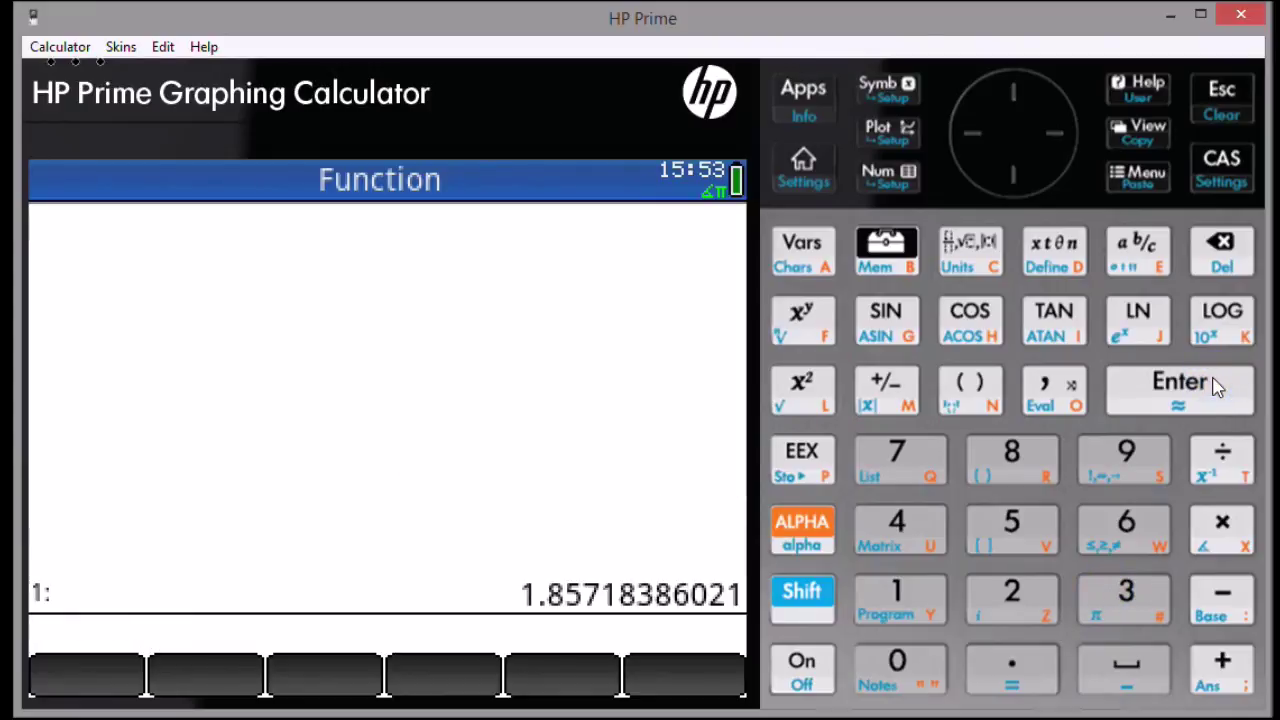